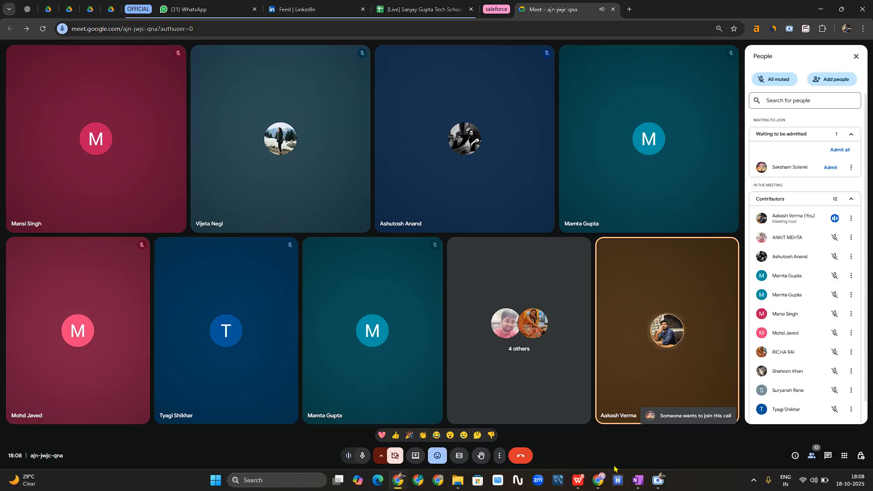
- Admit the waiting participant from the People panel, bringing the call to 13 contributors
{"action": "left_click", "coordinate": [834, 168]}
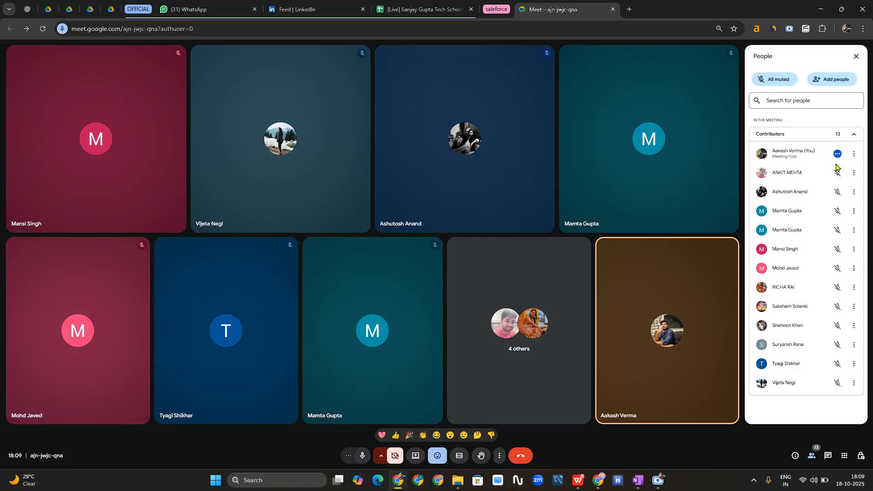
{"action": "key", "text": "XF86AudioMicMute"}
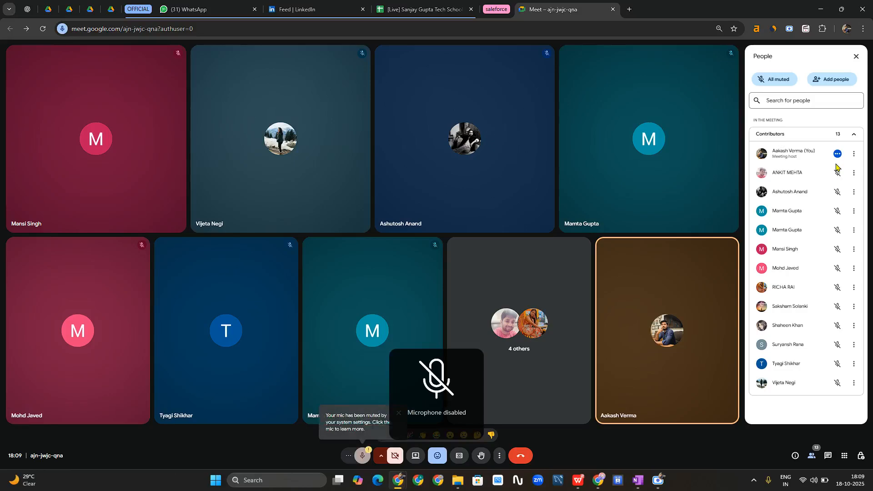
{"action": "key", "text": "XF86AudioMicMute"}
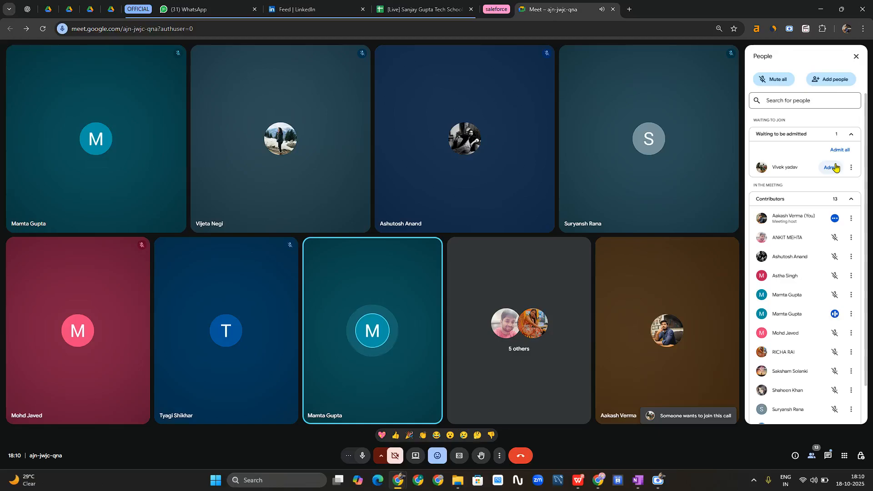
- Admit the newly waiting participant so the call reaches 14 contributors
{"action": "left_click", "coordinate": [832, 168]}
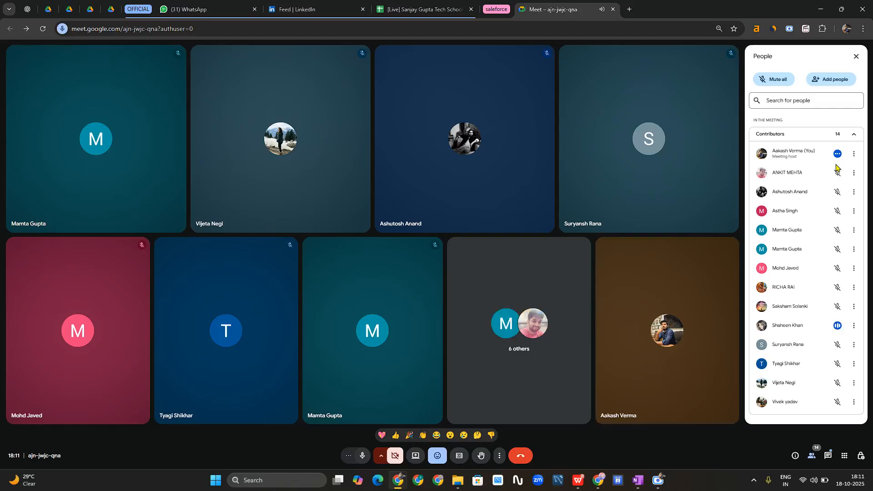
{"action": "key", "text": "XF86AudioMicMute"}
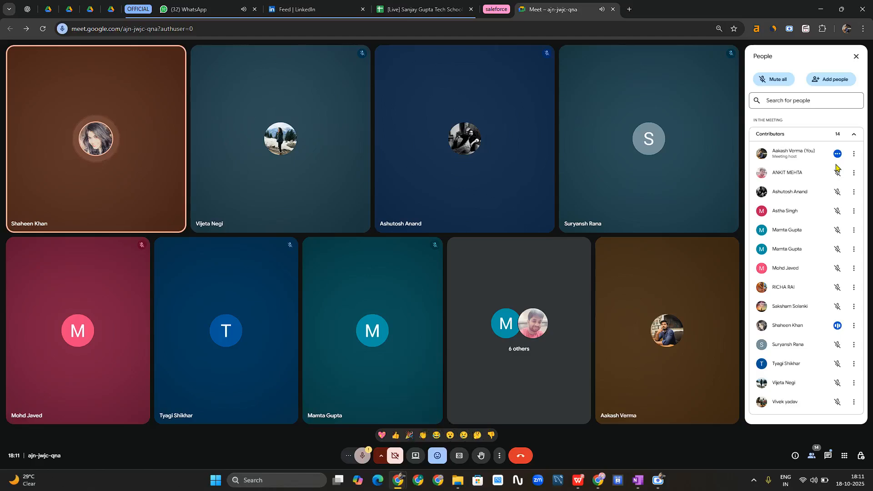
{"action": "key", "text": "XF86AudioMicMute"}
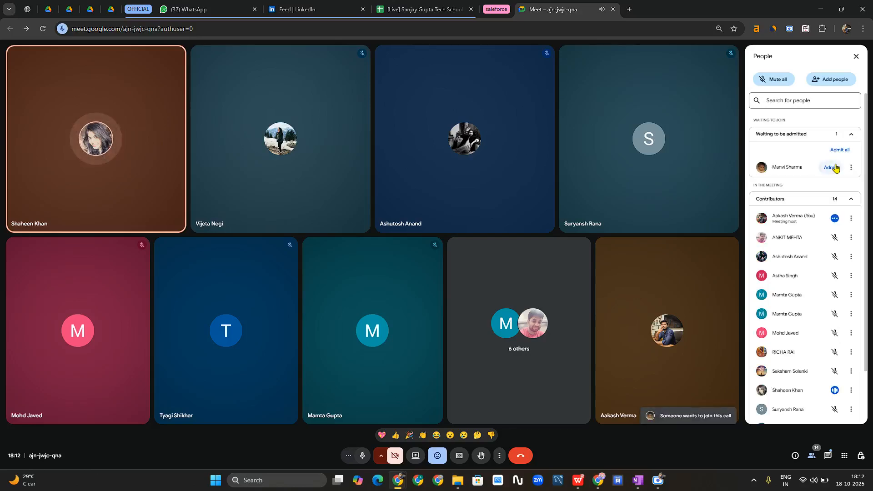
- Admit the next waiting participant for 15 contributors, then toggle the microphone off and on with Ctrl+D
{"action": "left_click", "coordinate": [833, 167]}
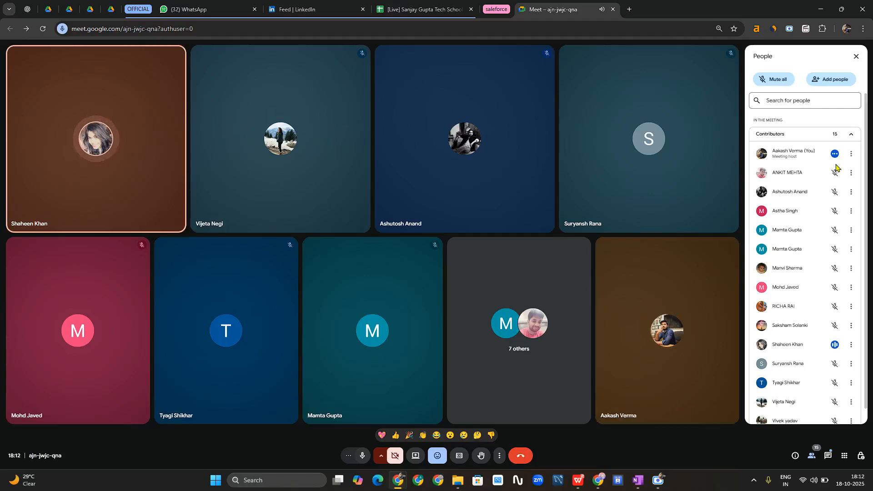
{"action": "key", "text": "ctrl+d"}
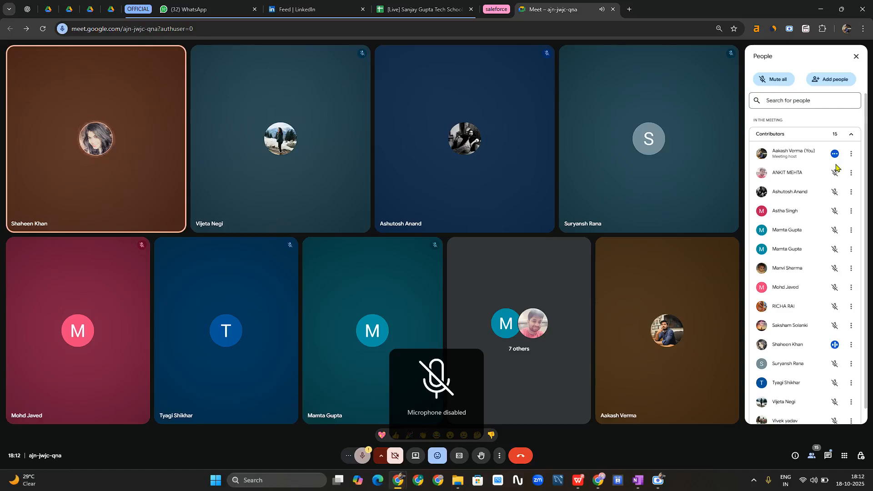
{"action": "key", "text": "ctrl+d"}
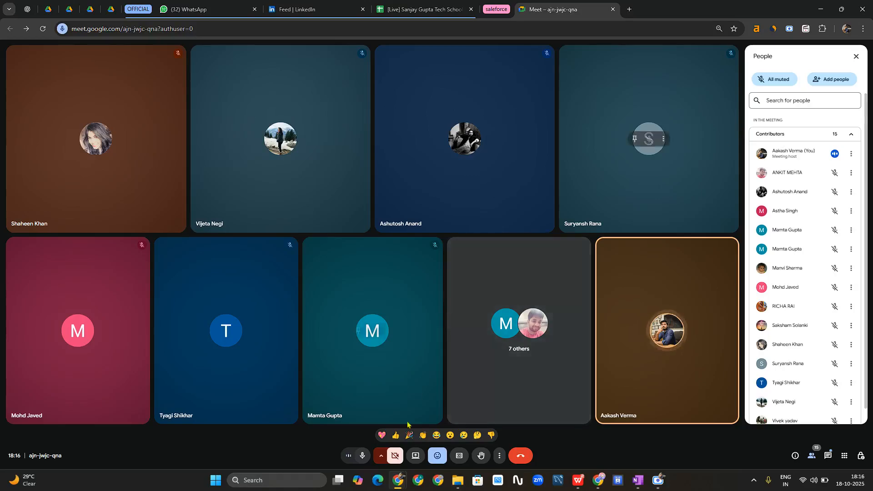
- Present the entire screen to the meeting, then collapse the OFFICIAL tab group and open a new tab
{"action": "left_click", "coordinate": [415, 456]}
{"action": "left_click", "coordinate": [520, 82]}
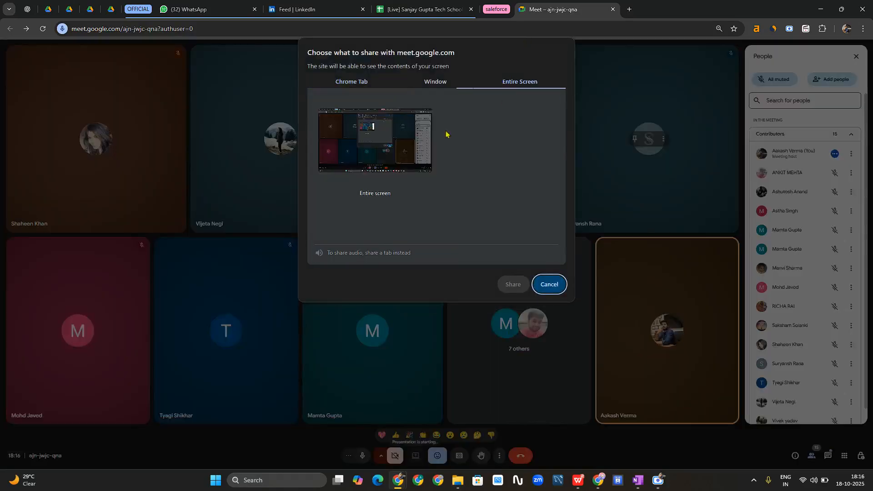
{"action": "left_click", "coordinate": [373, 160]}
{"action": "left_click", "coordinate": [511, 288]}
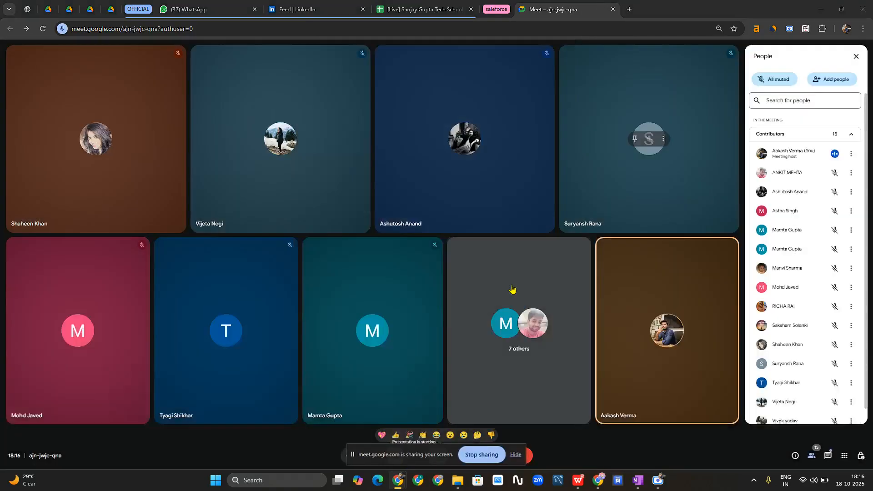
{"action": "left_click", "coordinate": [521, 457]}
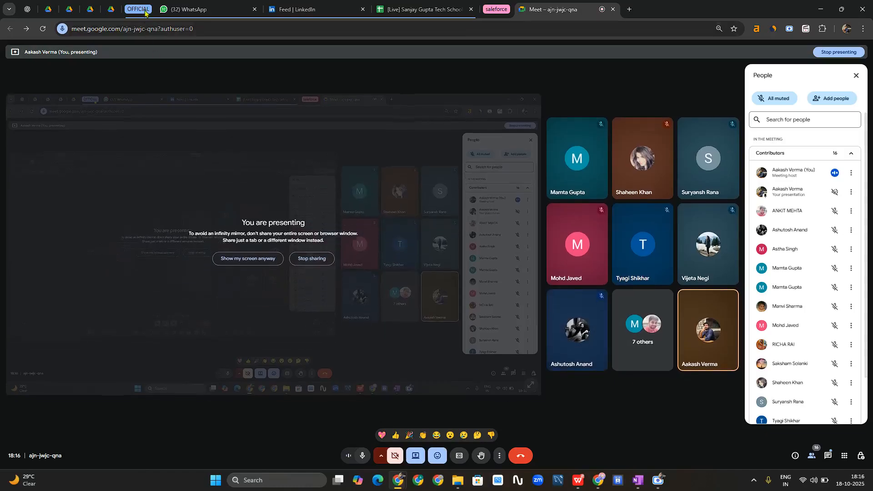
{"action": "left_click", "coordinate": [144, 12]}
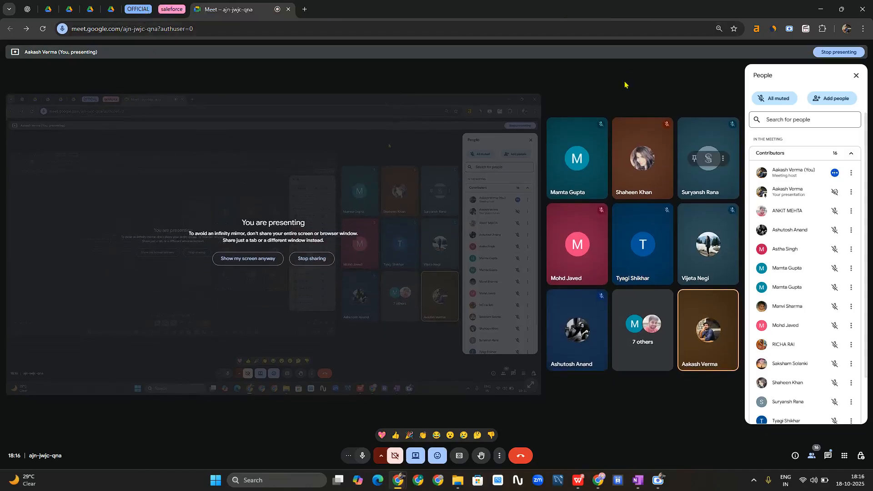
{"action": "left_click", "coordinate": [303, 9]}
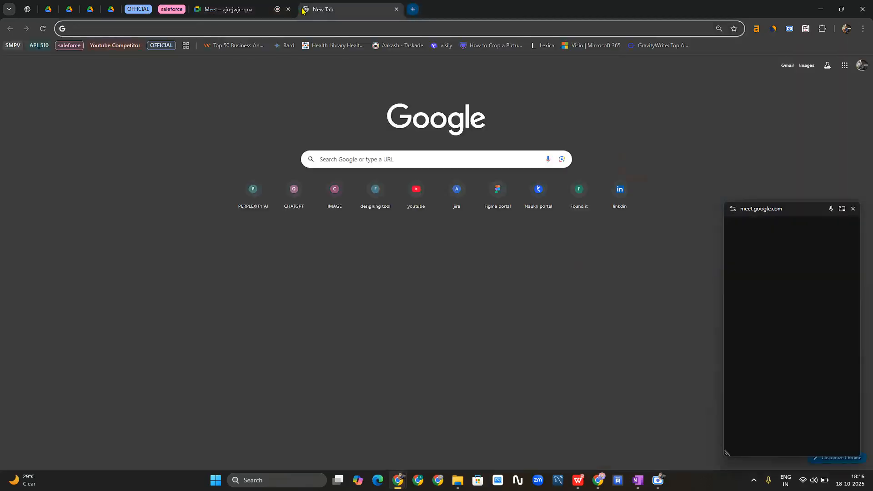
- Move the Meet floating window to the bottom-right and open Google Docs from the Google apps menu
{"action": "left_click_drag", "start_coordinate": [784, 214], "coordinate": [817, 392]}
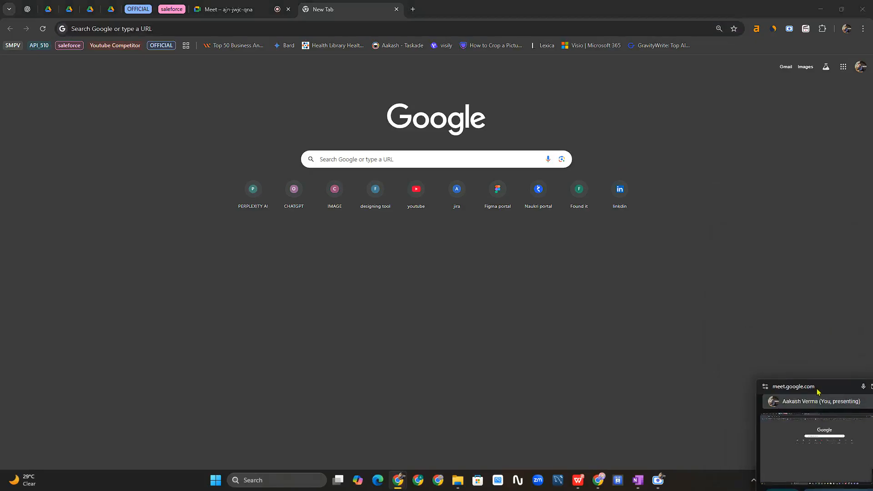
{"action": "left_click", "coordinate": [842, 66]}
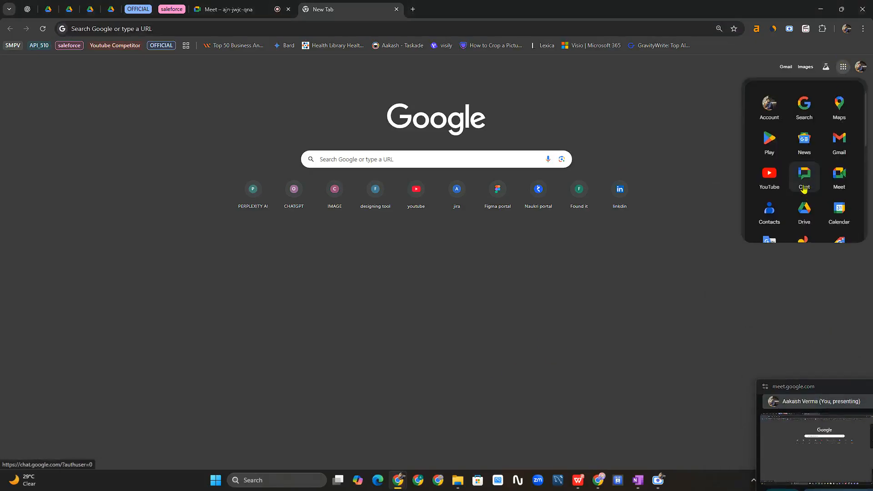
{"action": "scroll", "coordinate": [804, 189], "scroll_direction": "down", "scroll_amount": 3}
{"action": "left_click", "coordinate": [804, 197]}
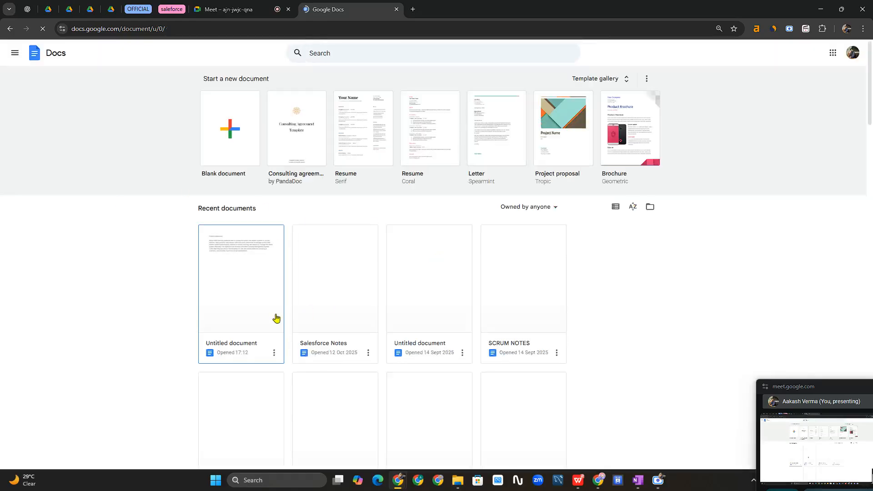
- Open the recent 'Untitled document' holding the Student LMS Problem Statement and mute the microphone
{"action": "left_click", "coordinate": [265, 303]}
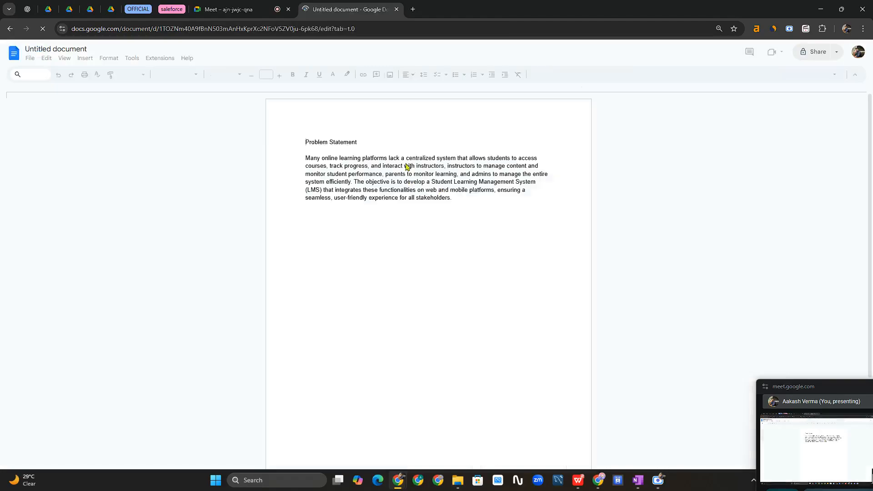
{"action": "scroll", "coordinate": [407, 168], "scroll_direction": "up", "scroll_amount": 4, "text": "ctrl"}
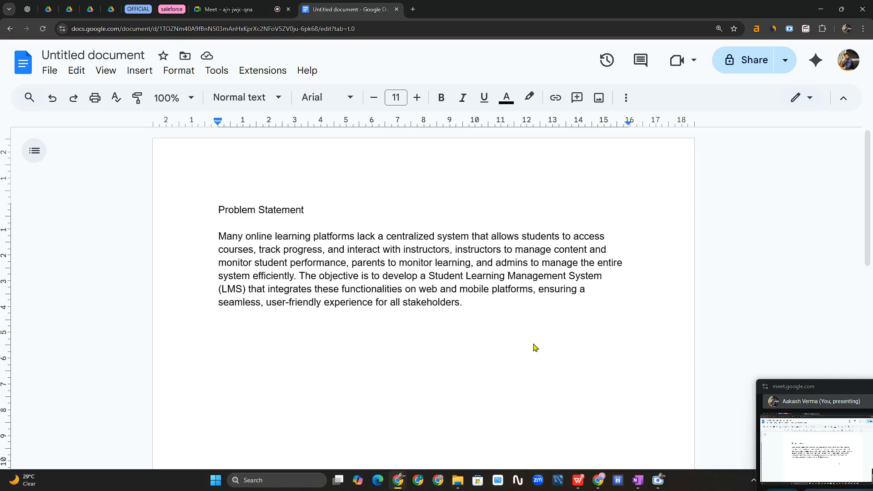
{"action": "key", "text": "XF86AudioMicMute"}
{"action": "key", "text": "XF86AudioMicMute"}
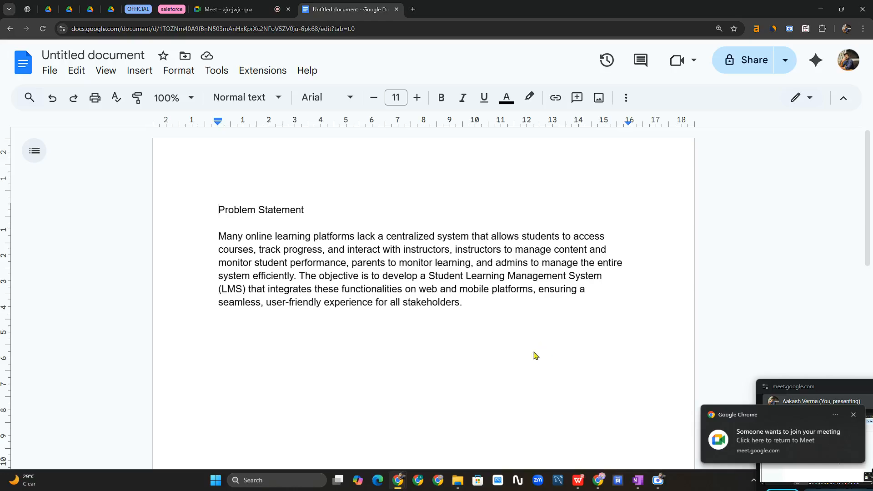
{"action": "left_click", "coordinate": [225, 9]}
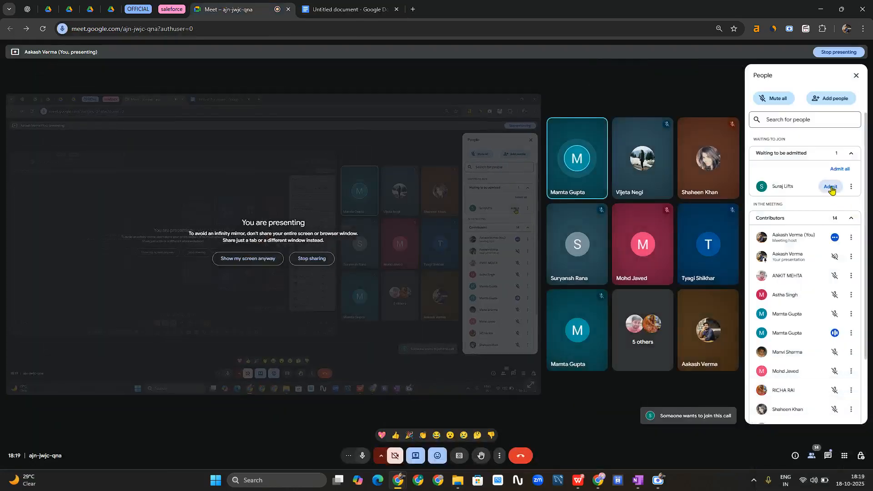
- Admit the waiting participant for 15 contributors, check the Problem Statement document, then return to Meet
{"action": "left_click", "coordinate": [831, 187]}
{"action": "left_click", "coordinate": [345, 9]}
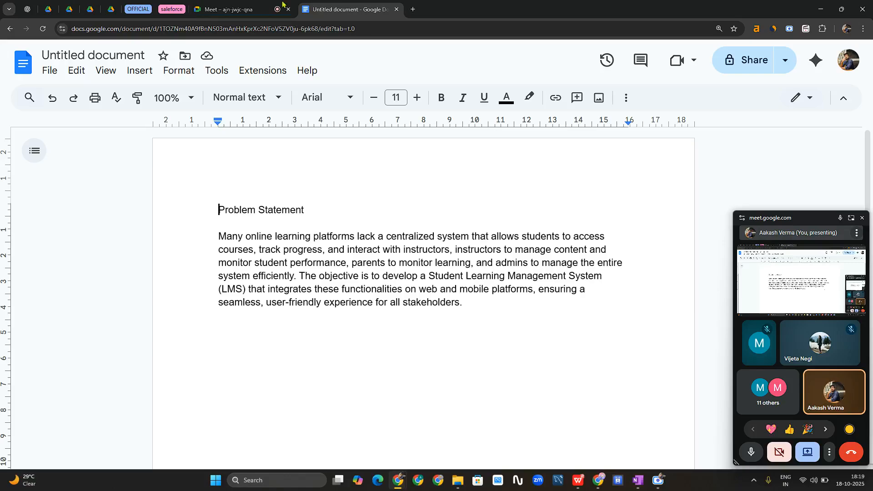
{"action": "left_click", "coordinate": [232, 7]}
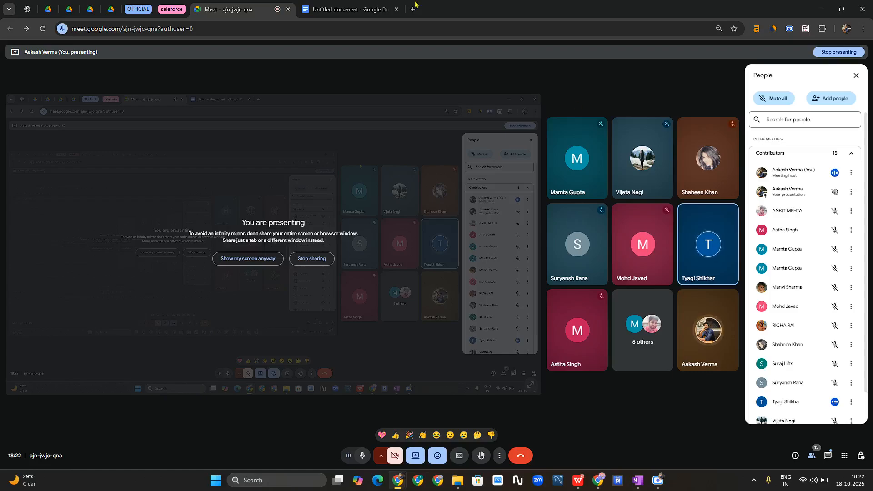
- Select and copy the Problem Statement heading and paragraph in Docs, then go back to the Meet call
{"action": "left_click", "coordinate": [346, 6]}
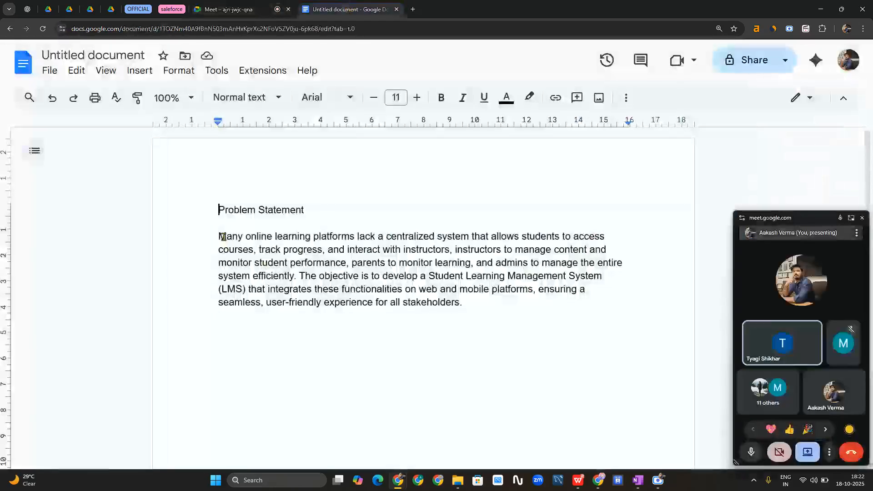
{"action": "left_click_drag", "start_coordinate": [217, 210], "coordinate": [457, 303]}
{"action": "right_click", "coordinate": [456, 291]}
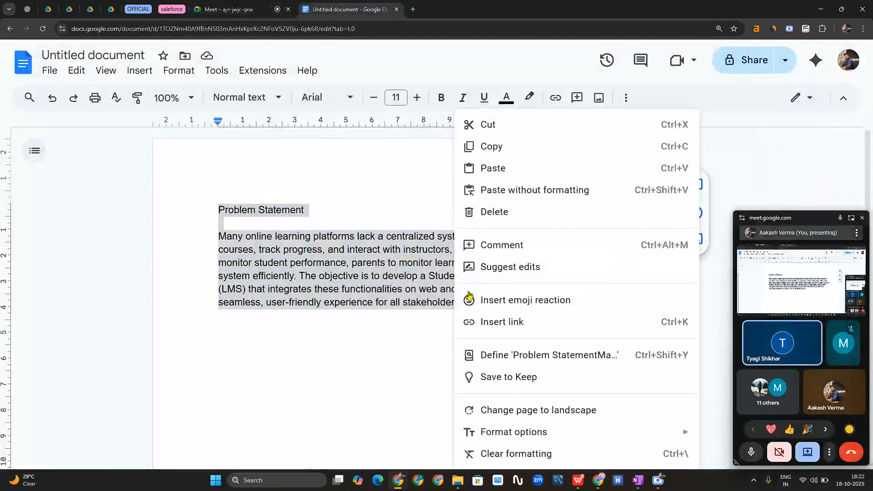
{"action": "left_click", "coordinate": [503, 148]}
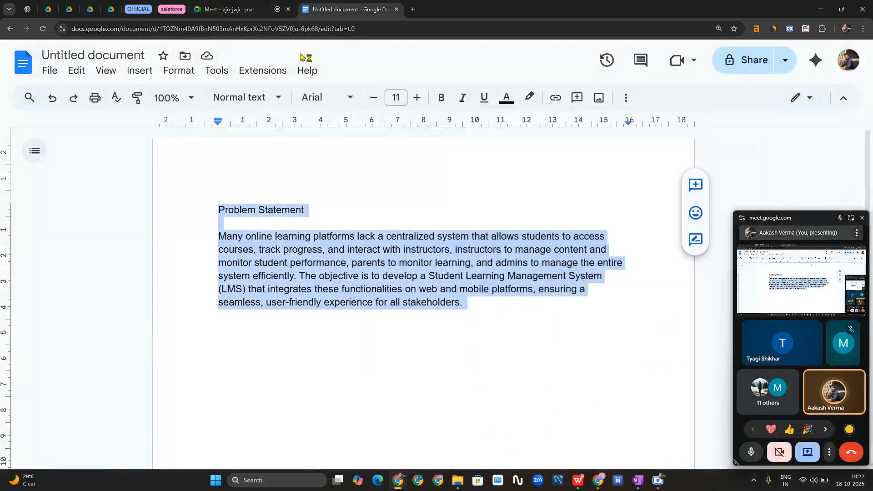
{"action": "left_click", "coordinate": [227, 9]}
- Paste and send the Problem Statement in the in-call chat, then open the People panel
{"action": "left_click", "coordinate": [828, 455]}
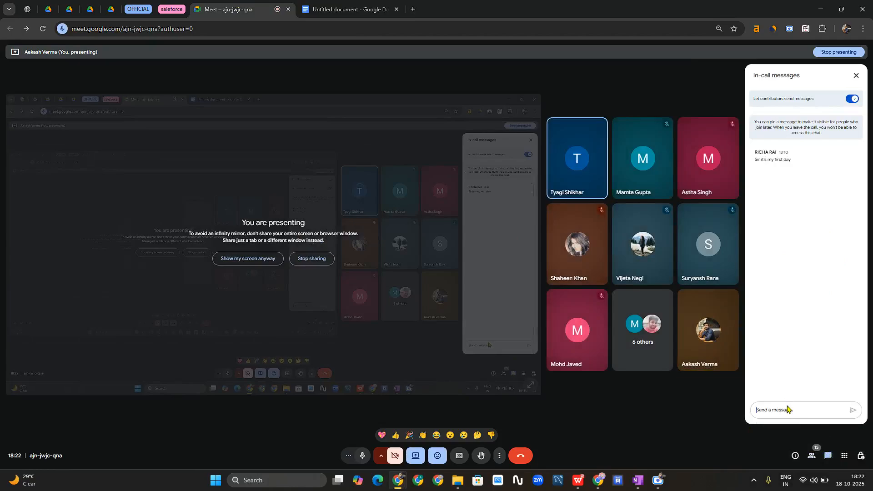
{"action": "key", "text": "ctrl+v"}
{"action": "left_click", "coordinate": [848, 397]}
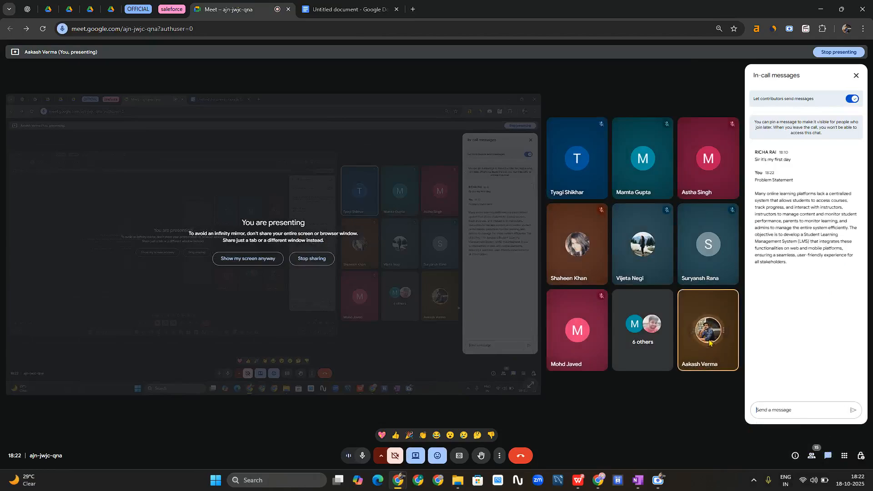
{"action": "left_click", "coordinate": [856, 78]}
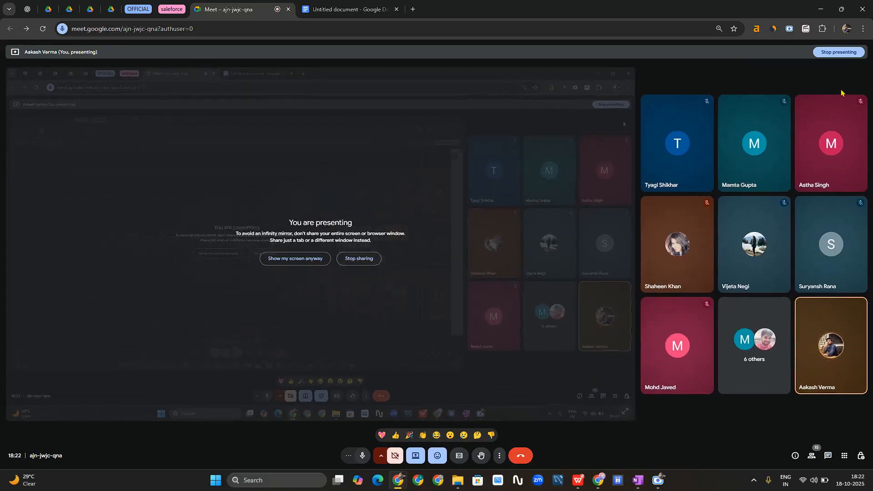
{"action": "left_click", "coordinate": [810, 458]}
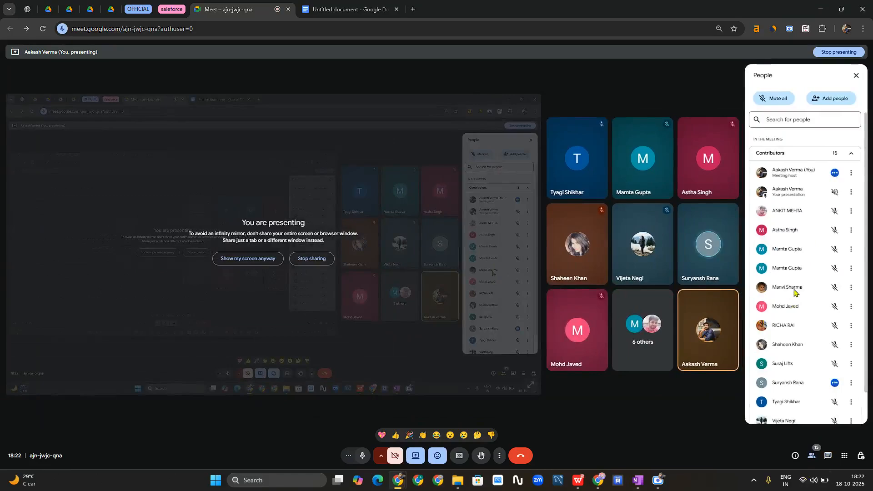
- Scroll down the People panel to review the participants in the call
{"action": "scroll", "coordinate": [795, 290], "scroll_direction": "down", "scroll_amount": 1}
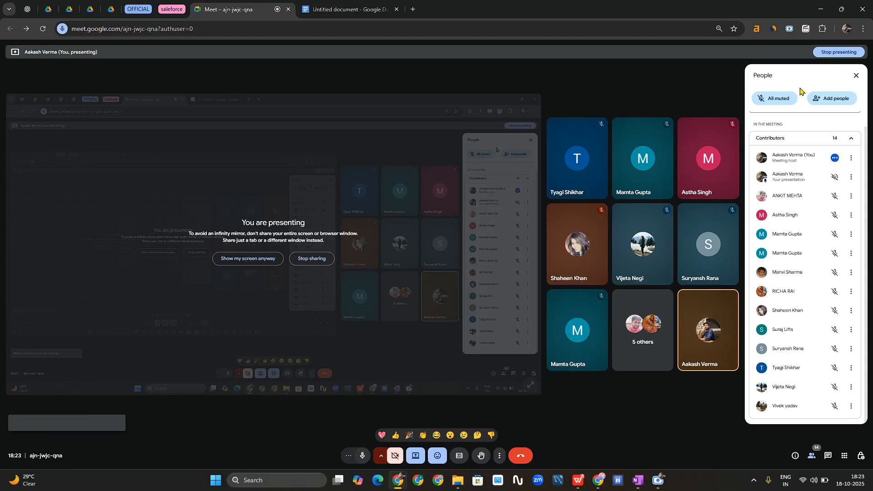
{"action": "left_click", "coordinate": [812, 456]}
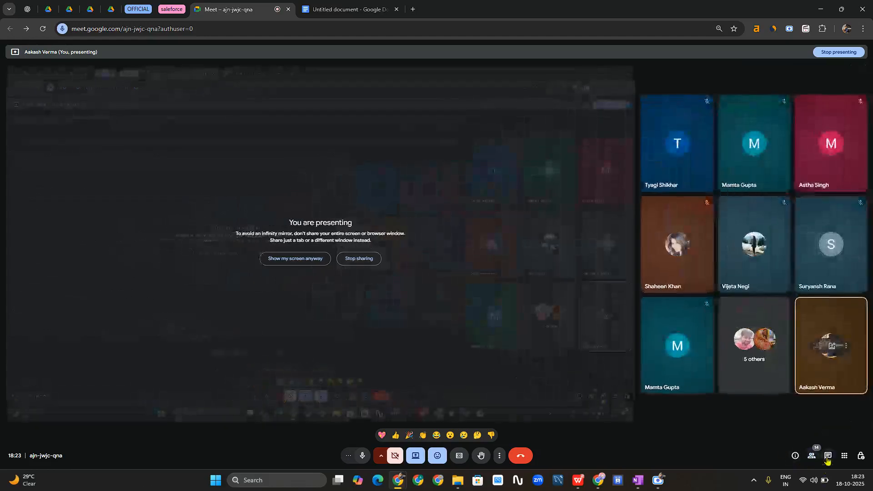
{"action": "left_click", "coordinate": [827, 459]}
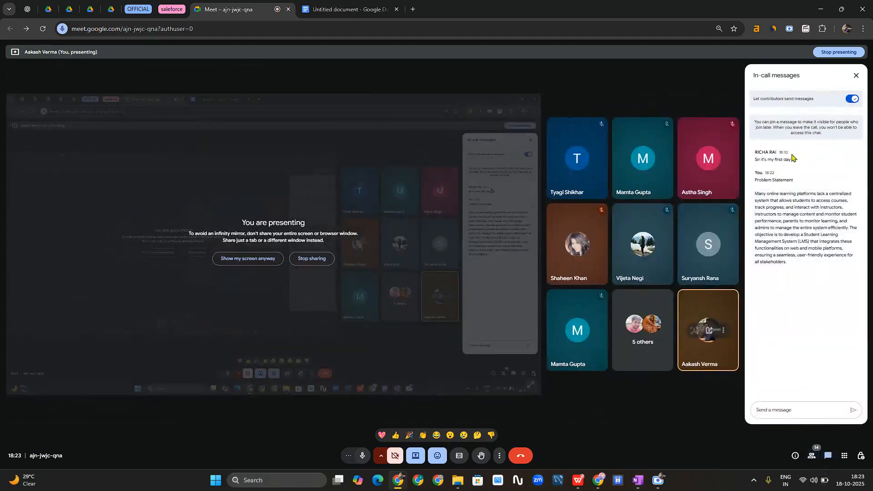
{"action": "left_click", "coordinate": [811, 457]}
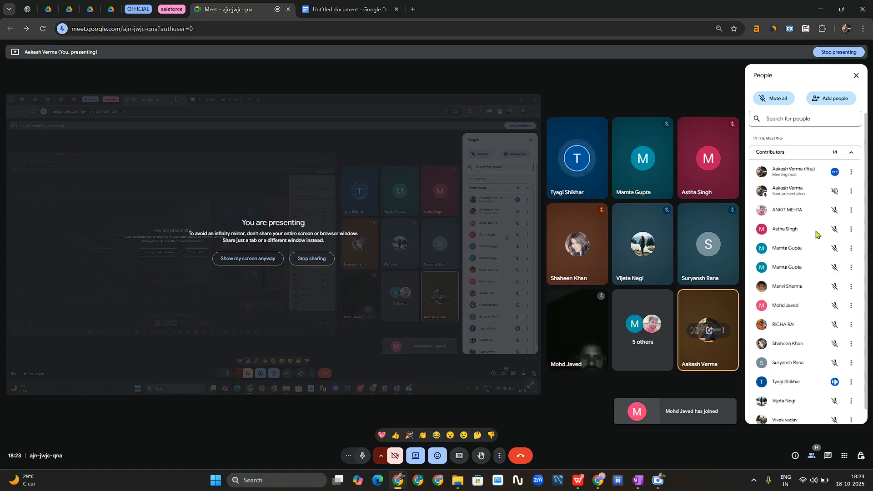
{"action": "scroll", "coordinate": [810, 285], "scroll_direction": "down", "scroll_amount": 1}
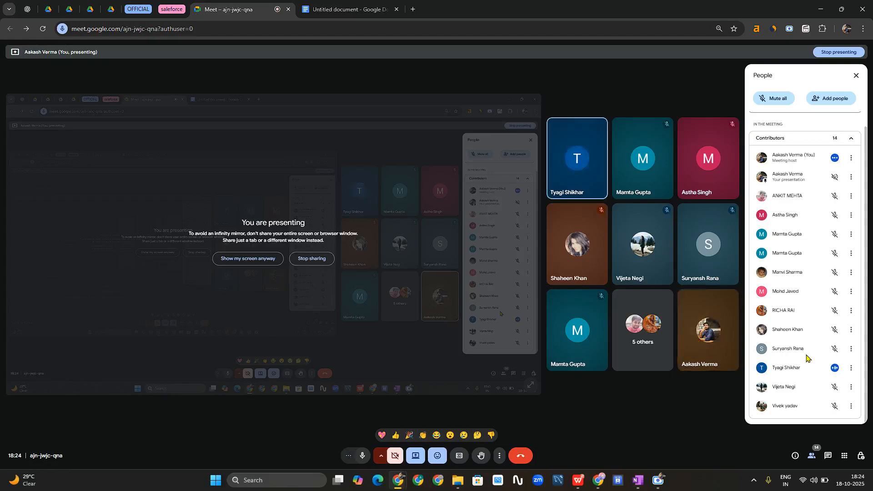
- Mute the currently speaking participant for everyone from the People panel
{"action": "left_click", "coordinate": [834, 368]}
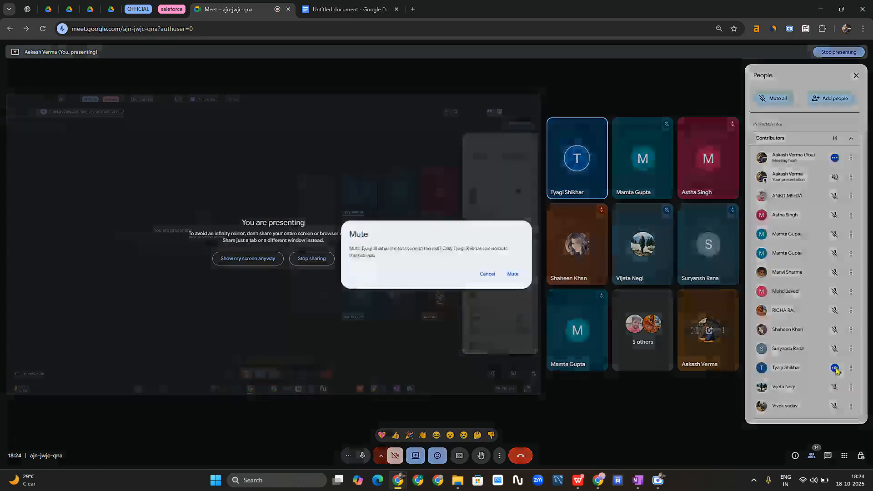
{"action": "left_click", "coordinate": [512, 274]}
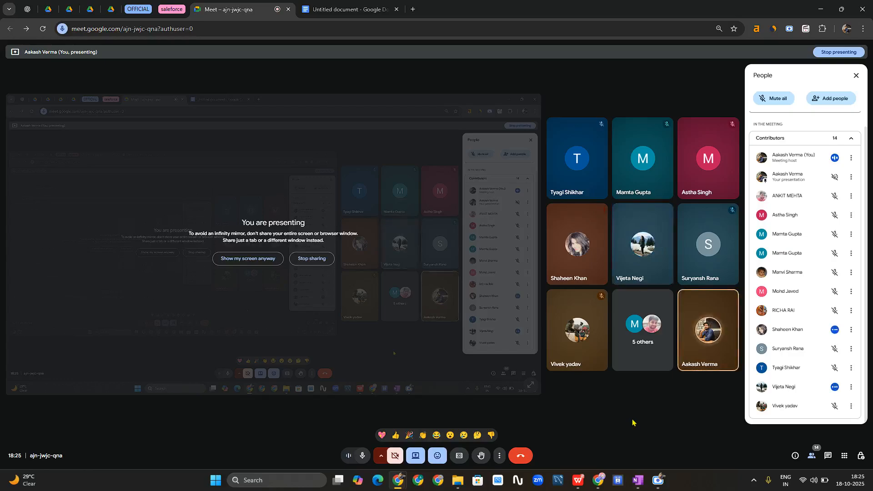
- Switch to the Untitled Google Docs document and clear its text selection
{"action": "left_click", "coordinate": [345, 9]}
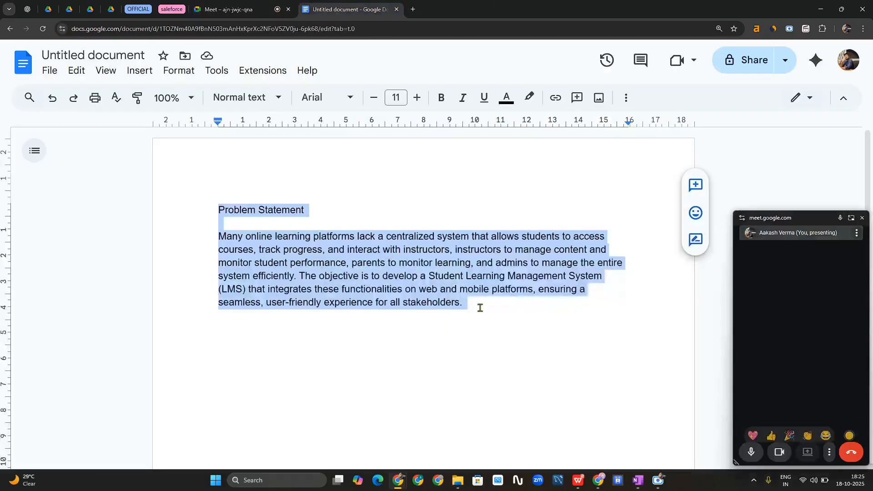
{"action": "left_click", "coordinate": [480, 308]}
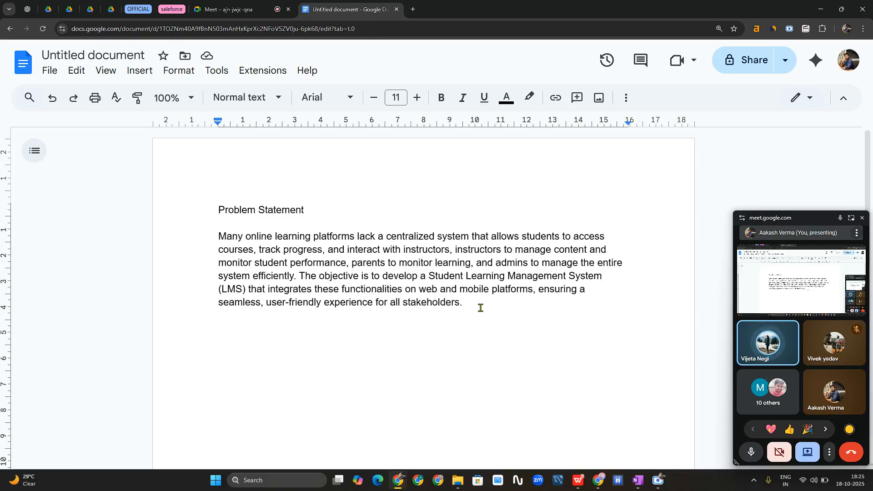
- Open Chrome's three-dot menu from the Problem Statement document
{"action": "left_click", "coordinate": [863, 29]}
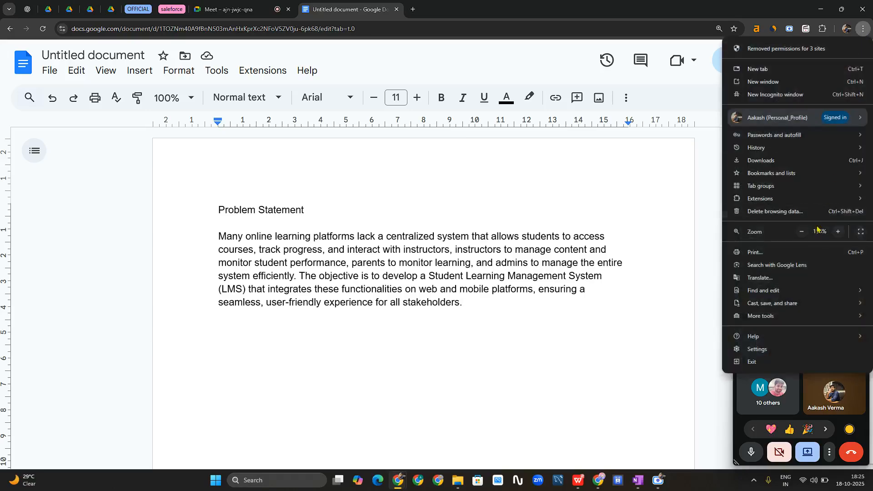
- Zoom the page out three steps and place the caret after 'stakeholders.'
{"action": "left_click", "coordinate": [801, 232]}
{"action": "left_click", "coordinate": [801, 232]}
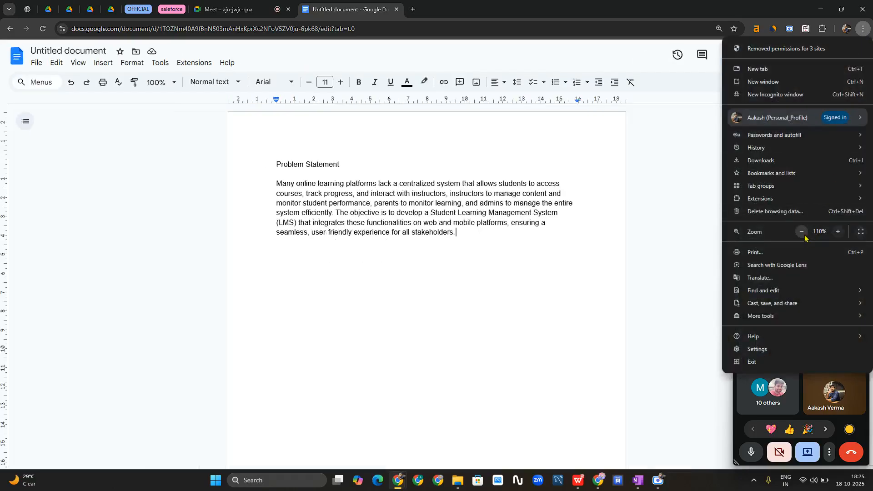
{"action": "left_click", "coordinate": [801, 232]}
{"action": "left_click", "coordinate": [650, 209]}
{"action": "left_click", "coordinate": [536, 296]}
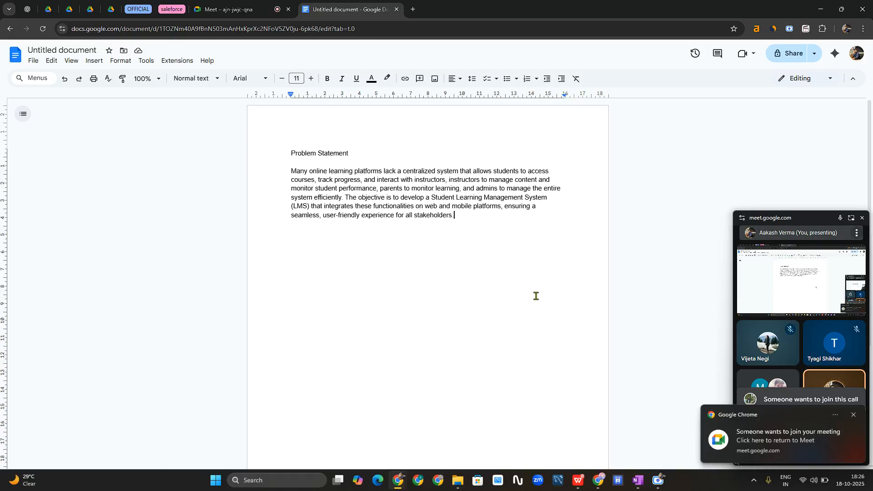
- Admit the waiting guest from Meet's People panel, then return to the Problem Statement document
{"action": "left_click", "coordinate": [235, 8]}
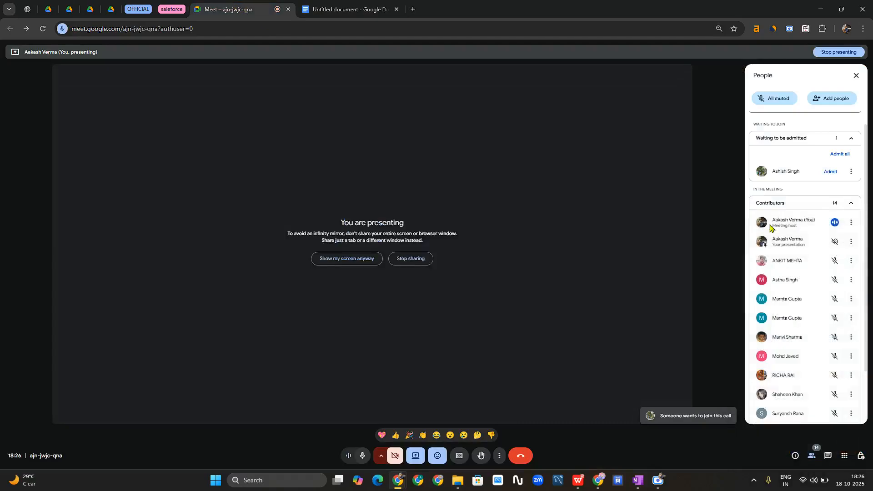
{"action": "left_click", "coordinate": [831, 171]}
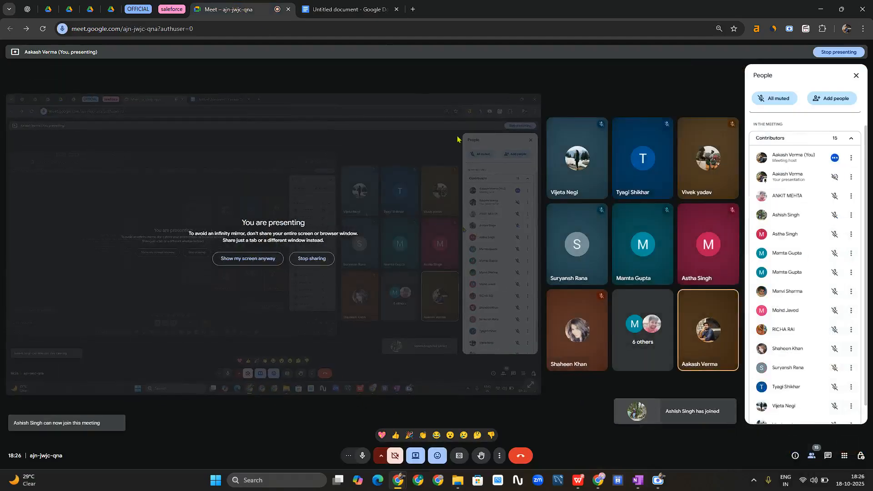
{"action": "left_click", "coordinate": [345, 9]}
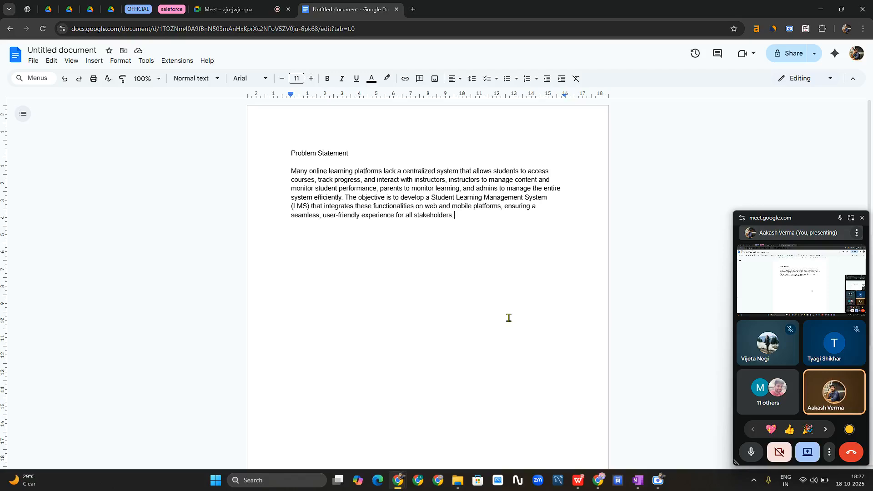
- Type a 'Business Driver' heading with Students, Parents and Admin on separate lines, then return to Meet
{"action": "key", "text": "Return"}
{"action": "type", "text": "Business D"}
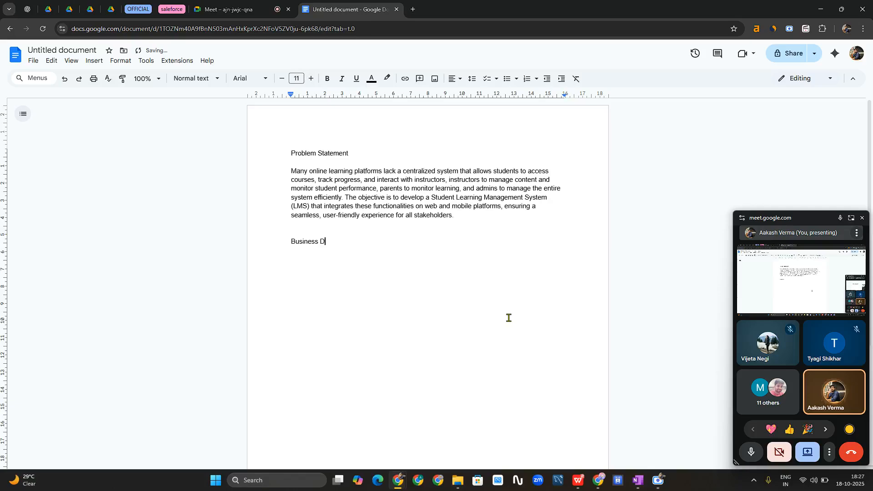
{"action": "type", "text": "river"}
{"action": "key", "text": "Return"}
{"action": "type", "text": "Students"}
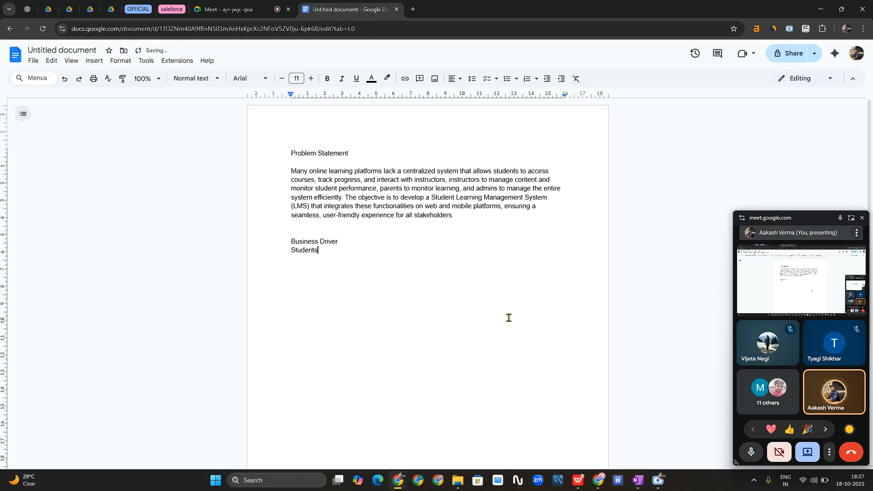
{"action": "key", "text": "Return"}
{"action": "type", "text": "Parents"}
{"action": "key", "text": "Return"}
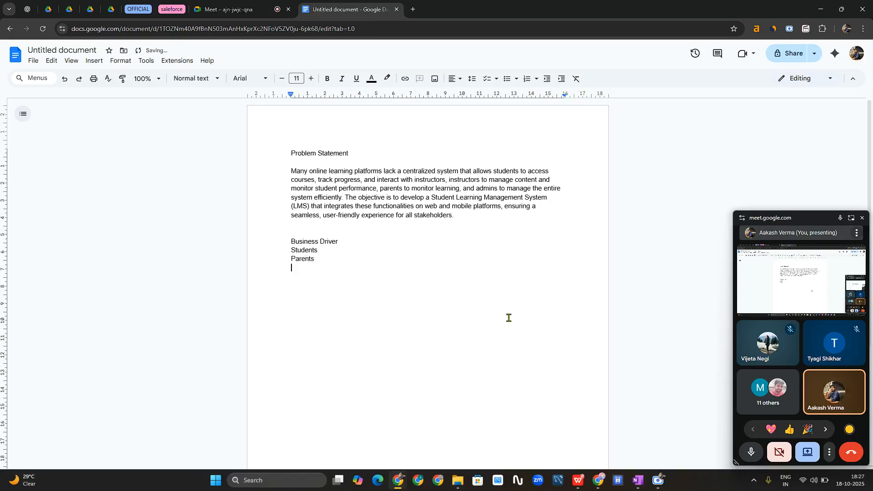
{"action": "type", "text": "Adm"}
{"action": "type", "text": "in"}
{"action": "key", "text": "BackSpace"}
{"action": "key", "text": "BackSpace"}
{"action": "type", "text": "o"}
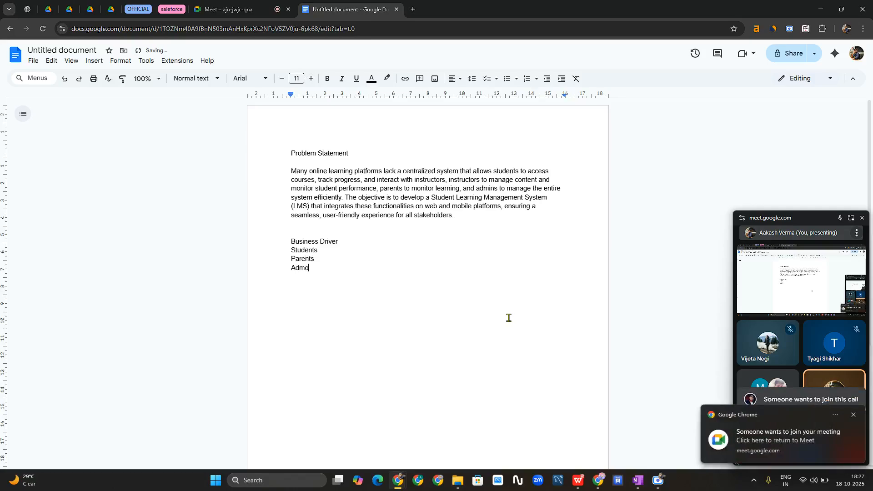
{"action": "key", "text": "BackSpace"}
{"action": "type", "text": "in"}
{"action": "key", "text": "Return"}
{"action": "left_click", "coordinate": [200, 6]}
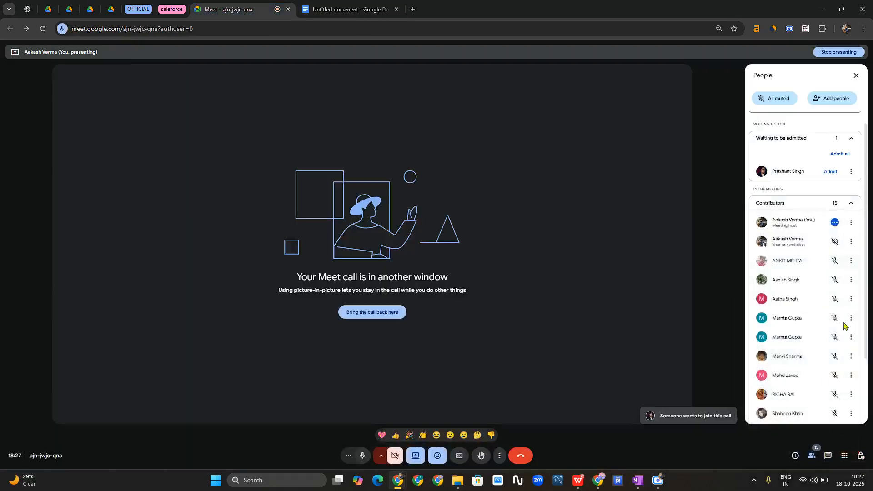
- Admit the next waiting participant, then return to the Untitled document
{"action": "left_click", "coordinate": [830, 171]}
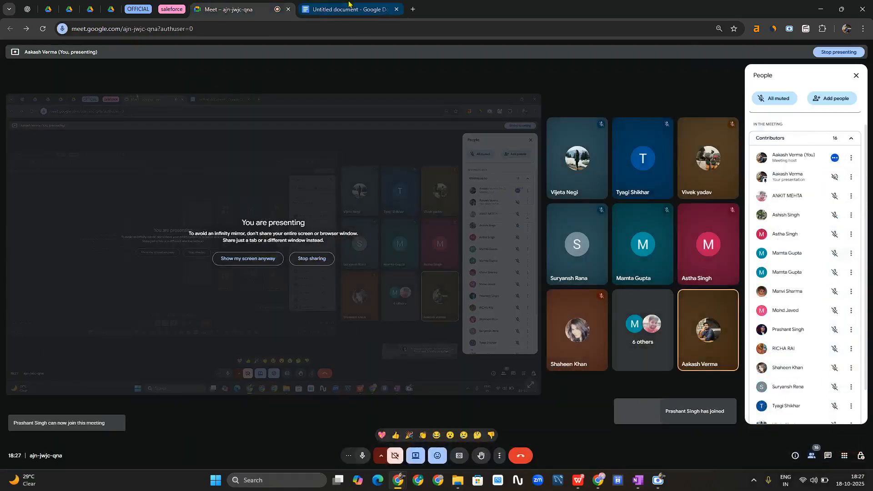
{"action": "left_click", "coordinate": [348, 6]}
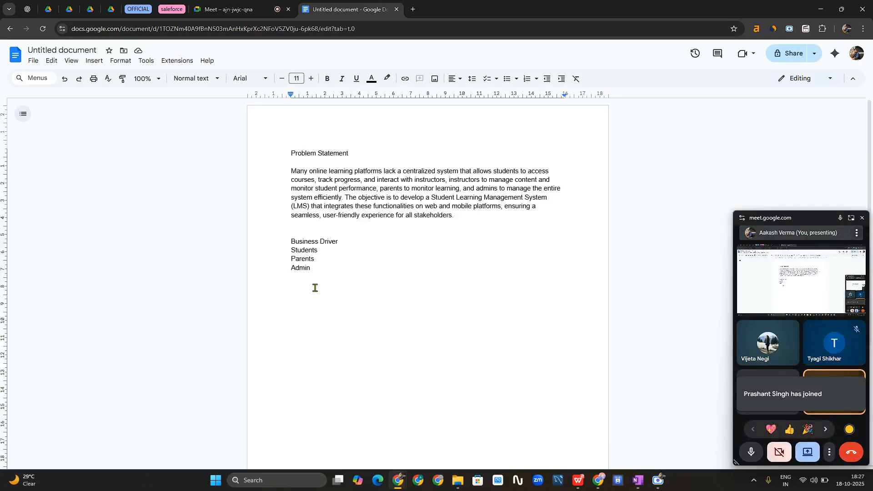
- Add 'Instructor' under Admin and indent the paragraph and Business Driver list one level, discarding bullets
{"action": "type", "text": "Instr"}
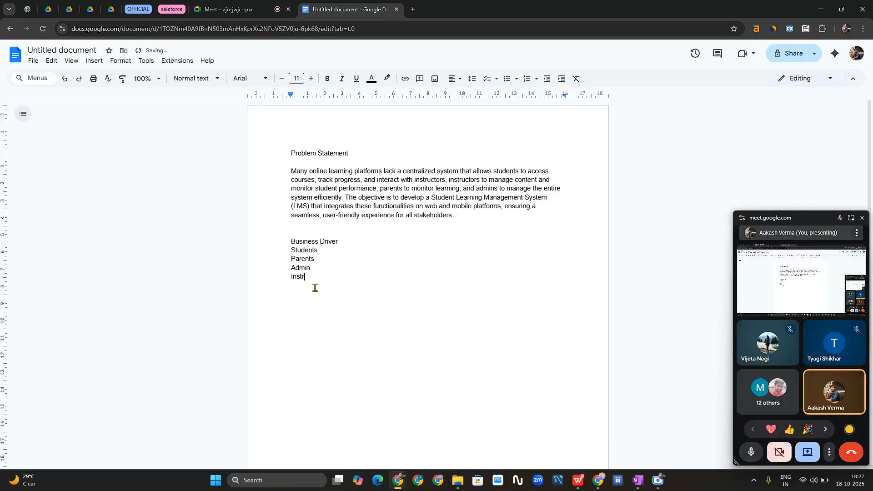
{"action": "type", "text": "uctor"}
{"action": "left_click_drag", "start_coordinate": [324, 283], "coordinate": [286, 249]}
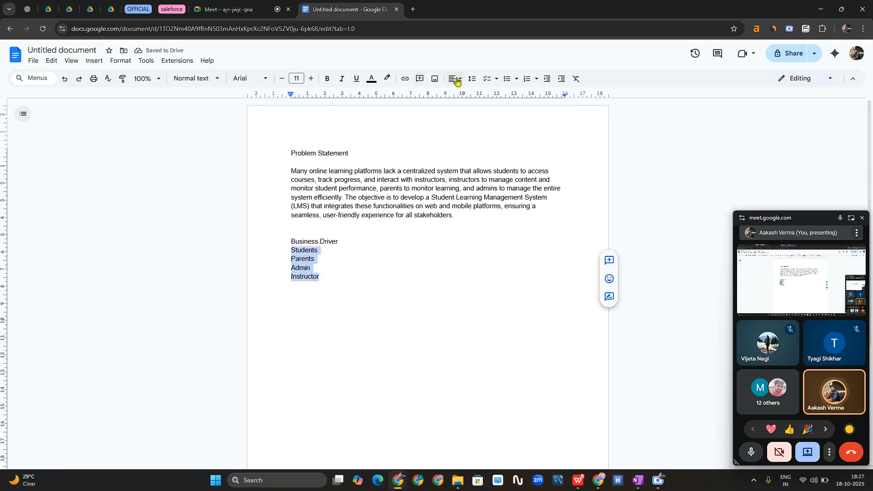
{"action": "left_click", "coordinate": [507, 78]}
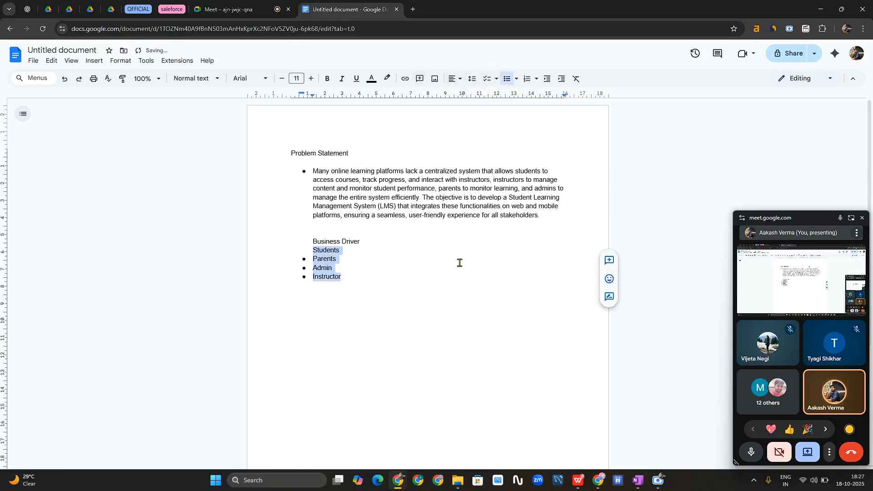
{"action": "key", "text": "ctrl+z"}
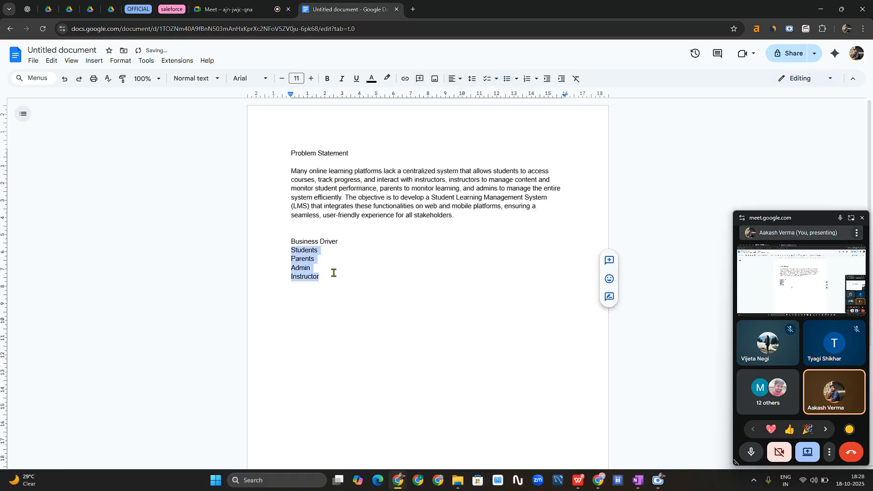
{"action": "double_click", "coordinate": [559, 81]}
{"action": "key", "text": "ctrl+z"}
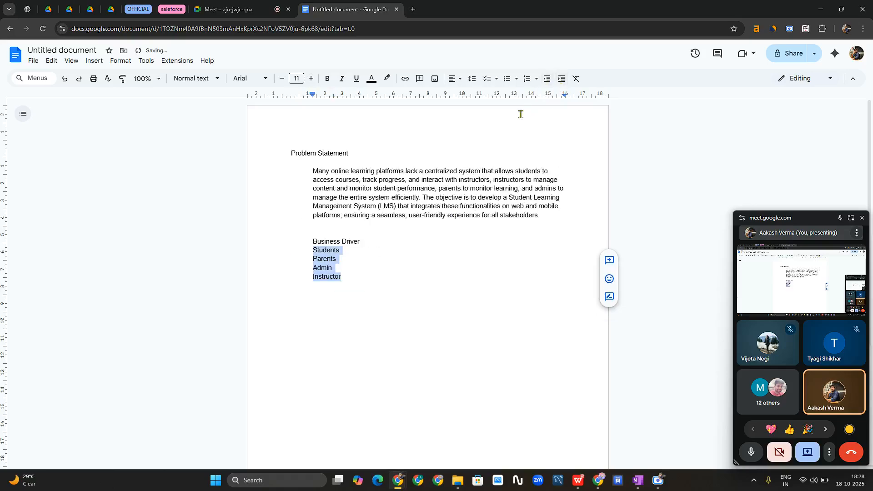
{"action": "left_click", "coordinate": [359, 301]}
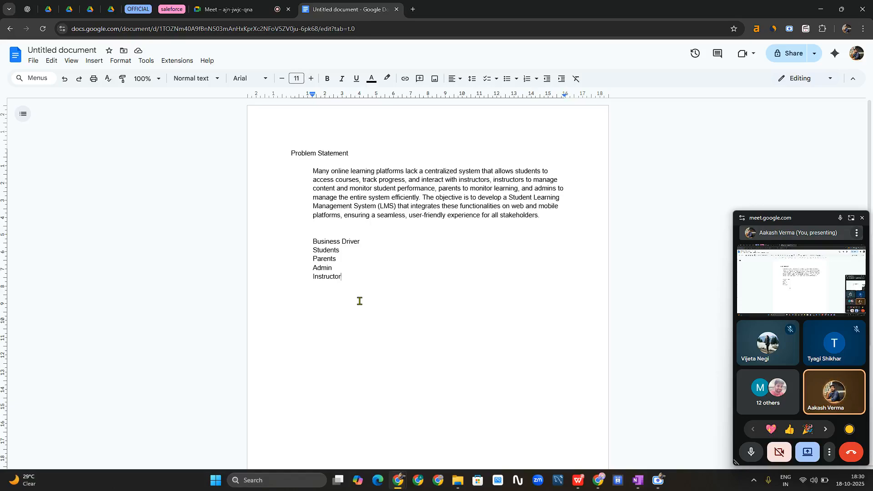
{"action": "left_click", "coordinate": [416, 11]}
- Create a blank spreadsheet via sheet.new, then bring up the Student Learning Portal spreadsheet
{"action": "type", "text": "shee"}
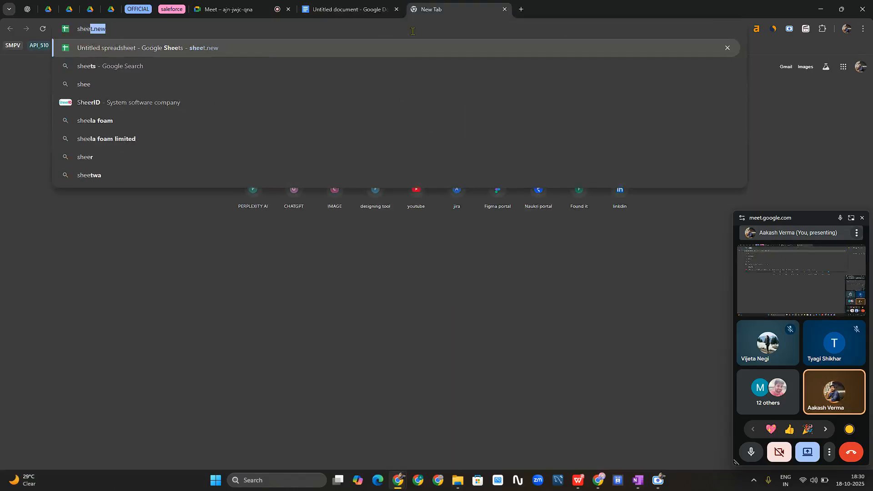
{"action": "type", "text": "t"}
{"action": "key", "text": "Return"}
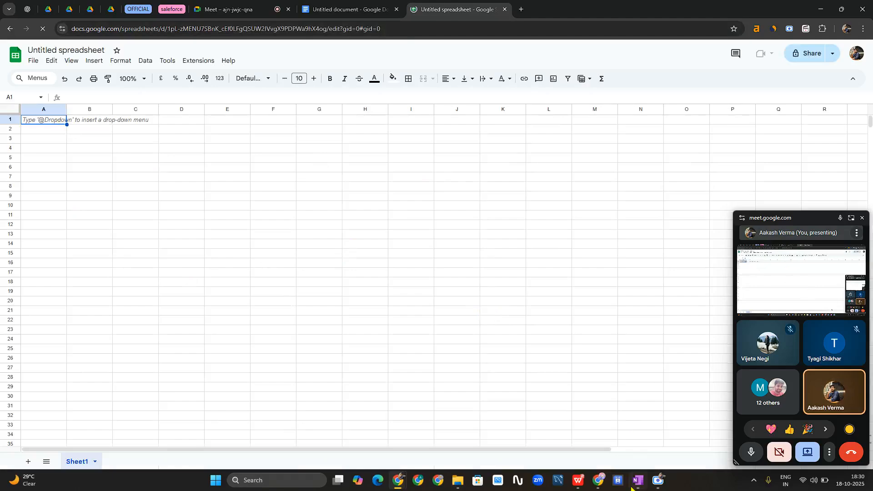
{"action": "mouse_move", "coordinate": [600, 481]}
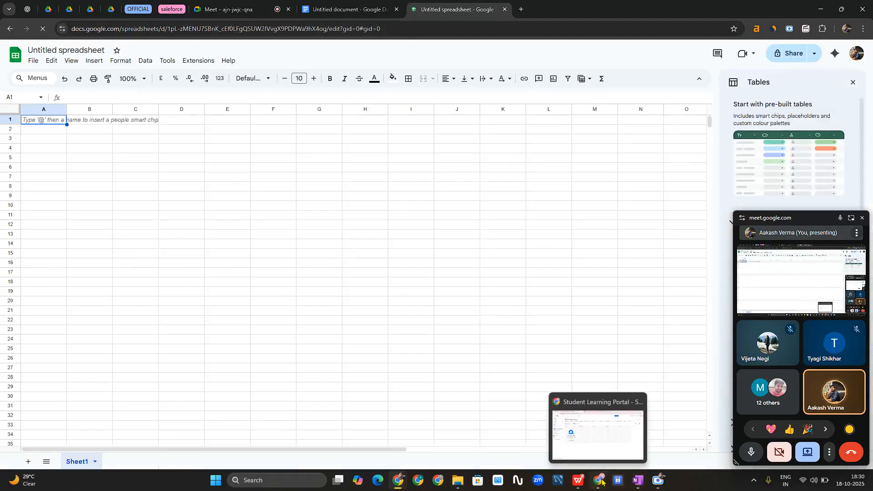
{"action": "left_click", "coordinate": [598, 432]}
{"action": "left_click", "coordinate": [330, 6]}
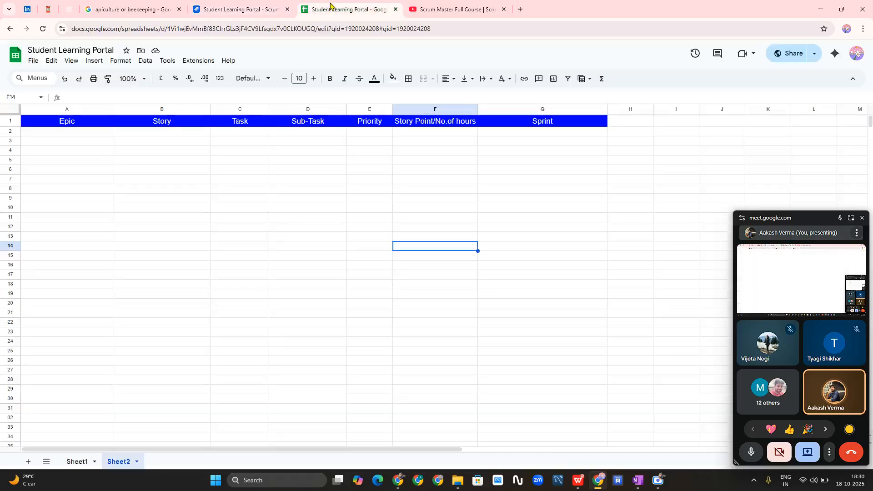
- Delete the Task column (C), then widen the Priority column and narrow the Sprint column
{"action": "right_click", "coordinate": [247, 109]}
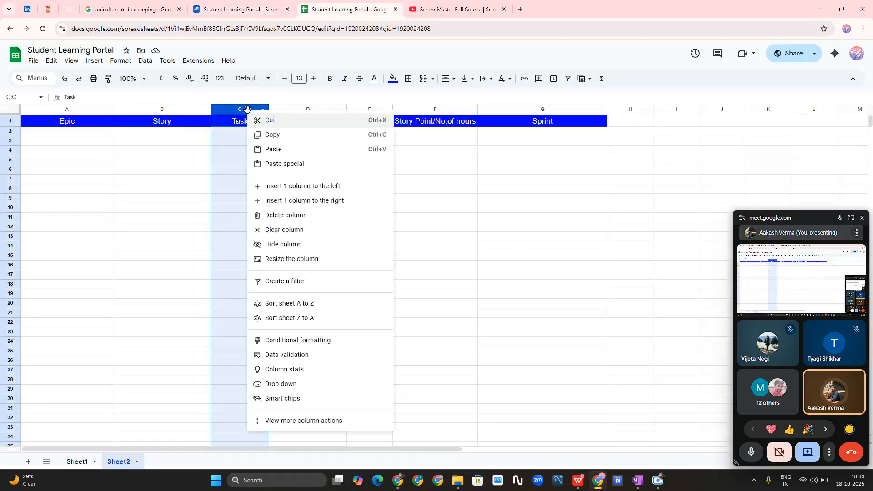
{"action": "left_click", "coordinate": [289, 218]}
{"action": "left_click", "coordinate": [392, 278]}
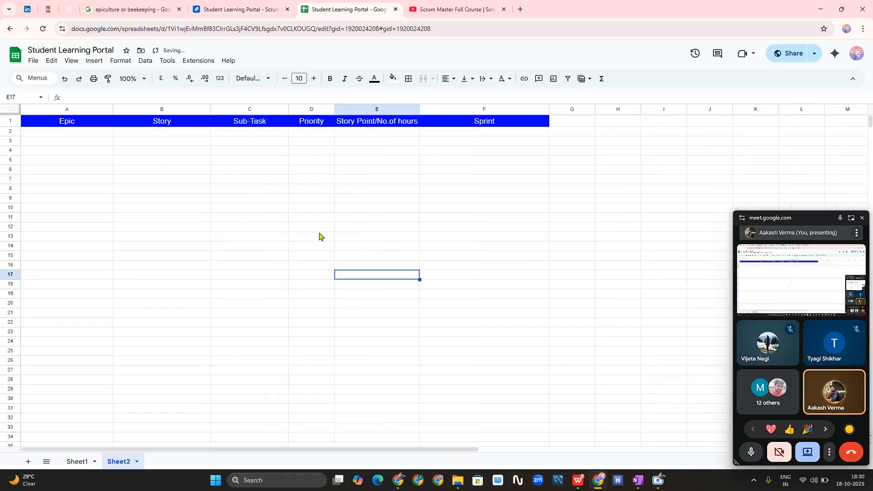
{"action": "left_click_drag", "start_coordinate": [334, 109], "coordinate": [370, 109]}
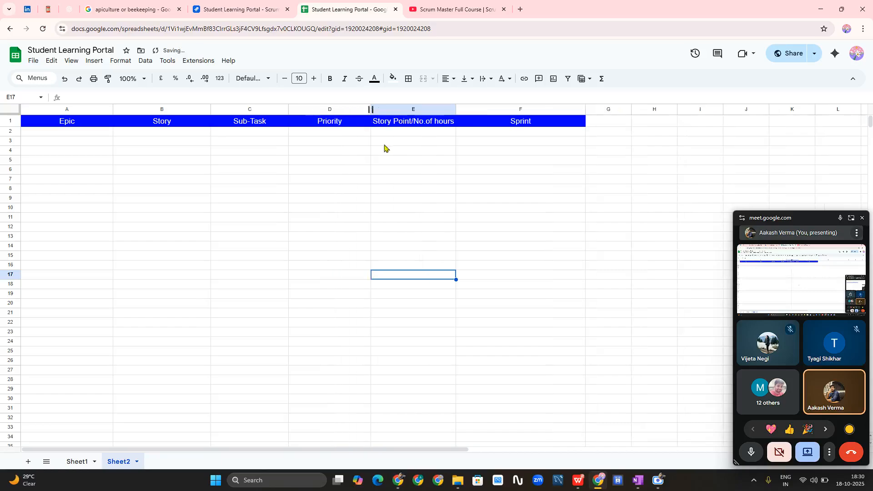
{"action": "left_click_drag", "start_coordinate": [585, 109], "coordinate": [564, 118]}
{"action": "left_click", "coordinate": [612, 209]}
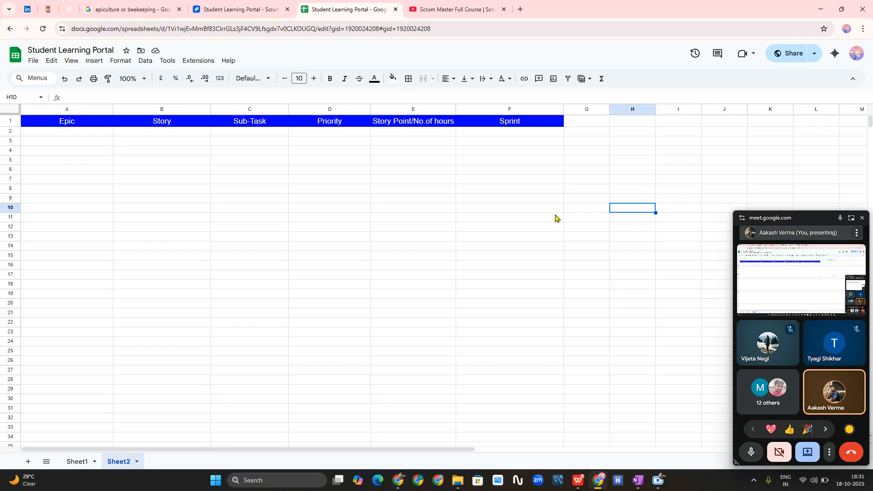
- Select cell A2 beneath the Epic header on Sheet2
{"action": "left_click", "coordinate": [68, 133]}
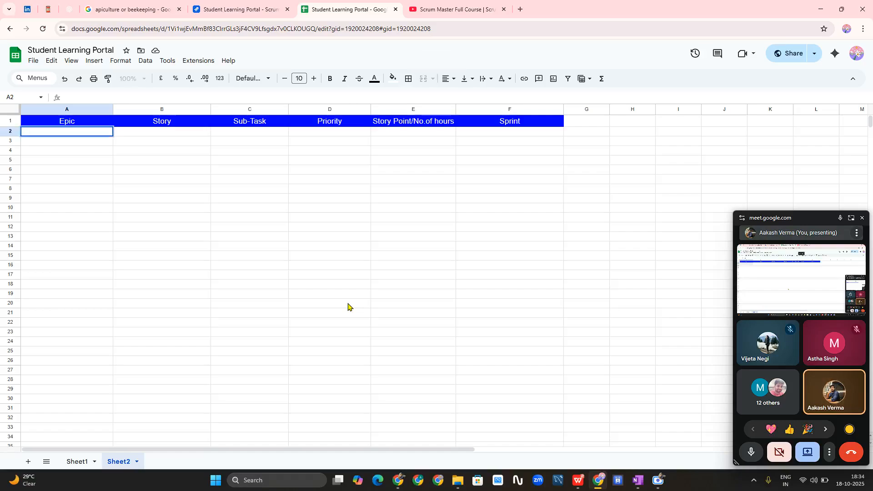
- Enter 'User Management' into cell A2 and commit it
{"action": "left_click", "coordinate": [119, 227]}
{"action": "double_click", "coordinate": [82, 135]}
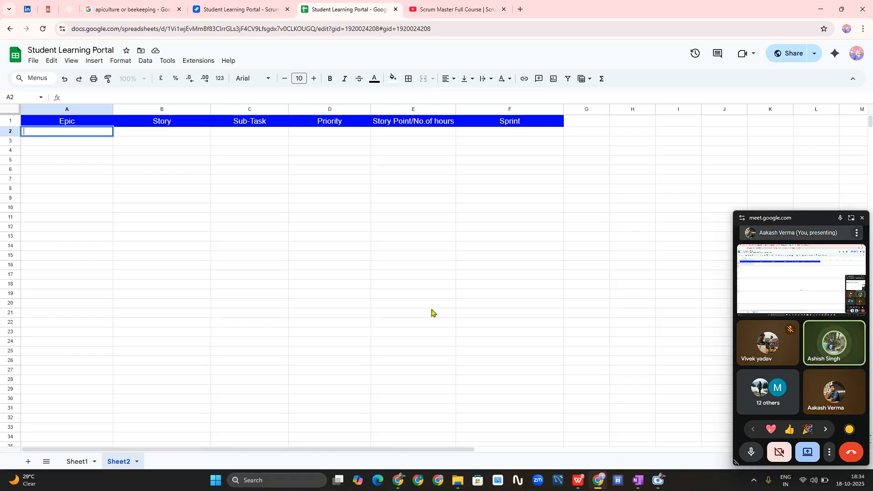
{"action": "type", "text": "User Ma"}
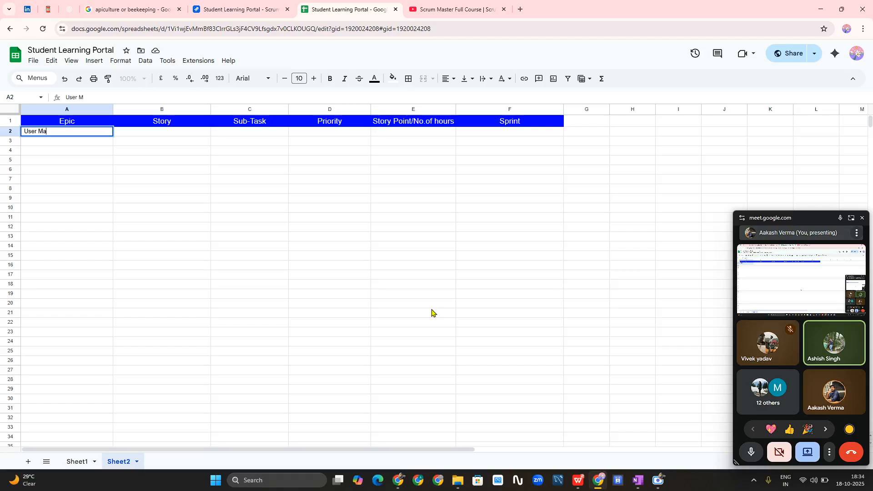
{"action": "type", "text": "nagement"}
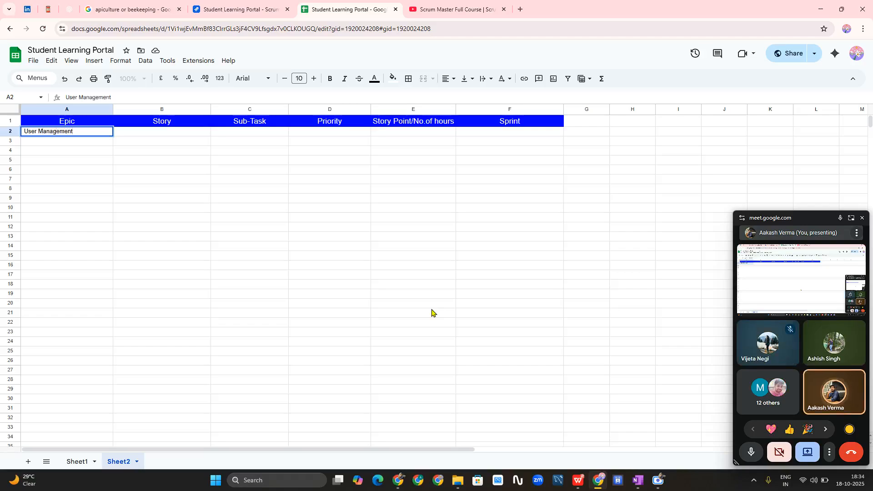
{"action": "left_click", "coordinate": [120, 295]}
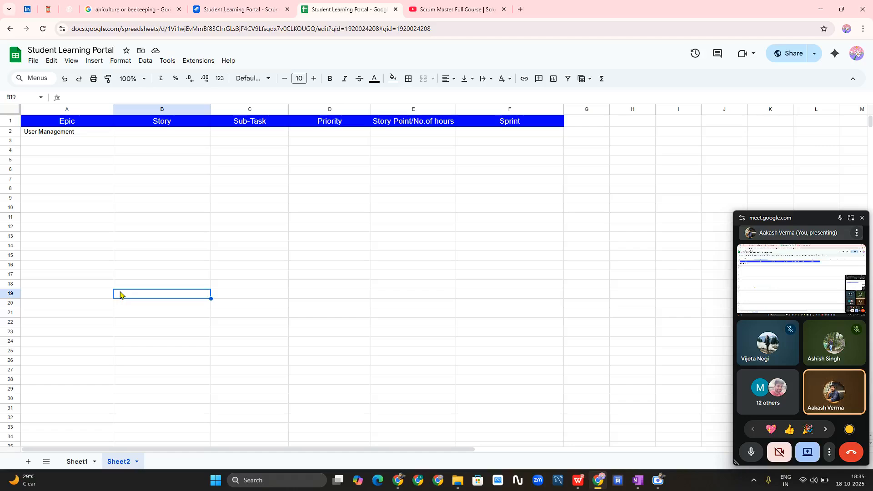
- Enter the stories 'User Registration' in B2 and 'User Login' in B3
{"action": "left_click", "coordinate": [155, 134]}
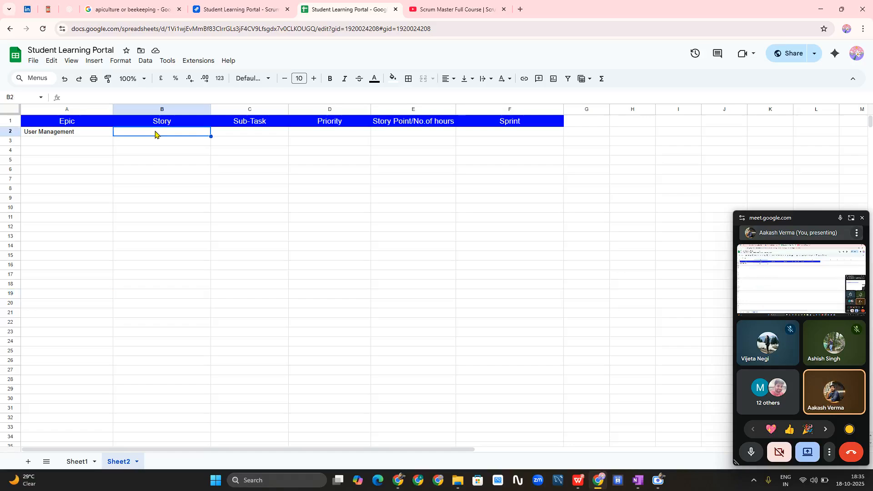
{"action": "type", "text": "User "}
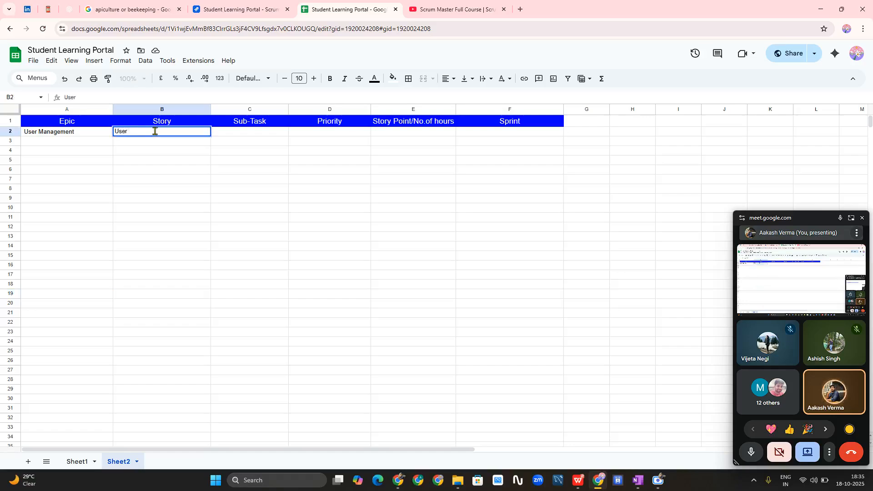
{"action": "type", "text": "Registra"}
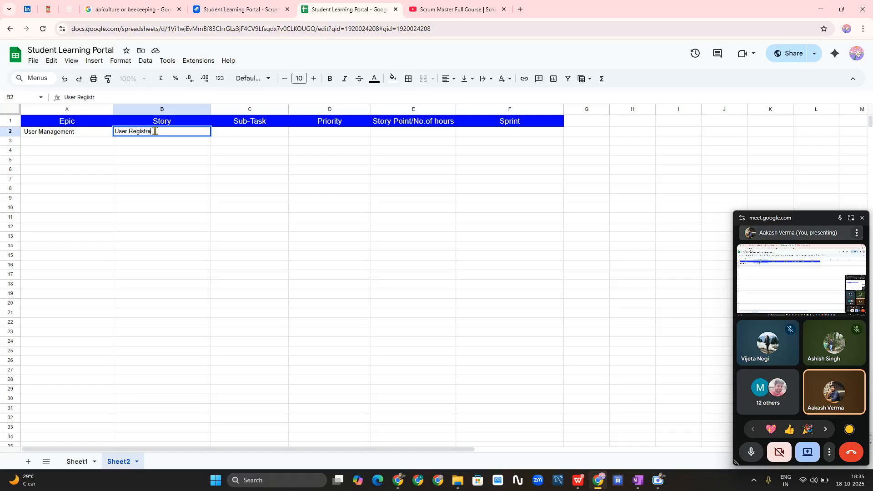
{"action": "type", "text": "tion"}
{"action": "left_click", "coordinate": [205, 220]}
{"action": "left_click", "coordinate": [166, 144]}
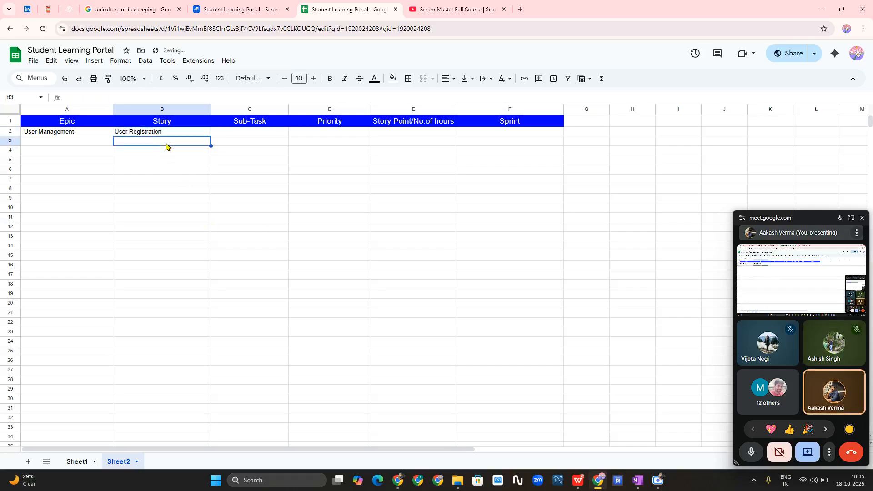
{"action": "type", "text": "User "}
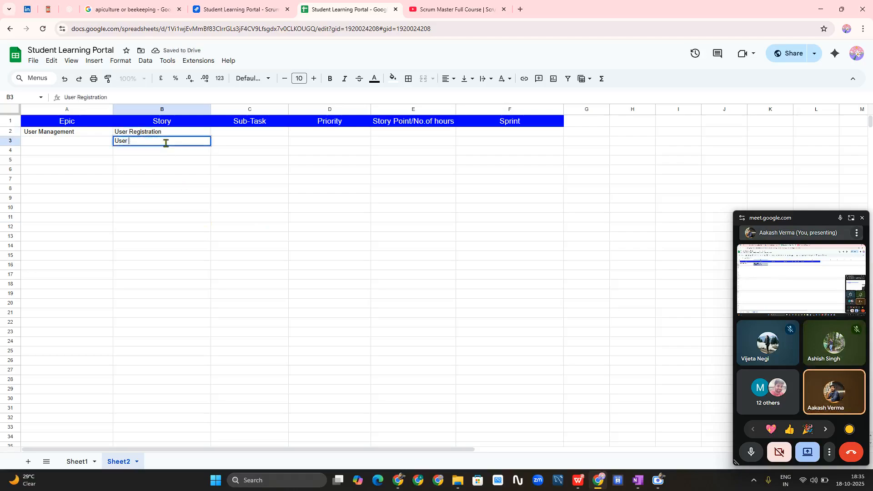
{"action": "type", "text": "Login"}
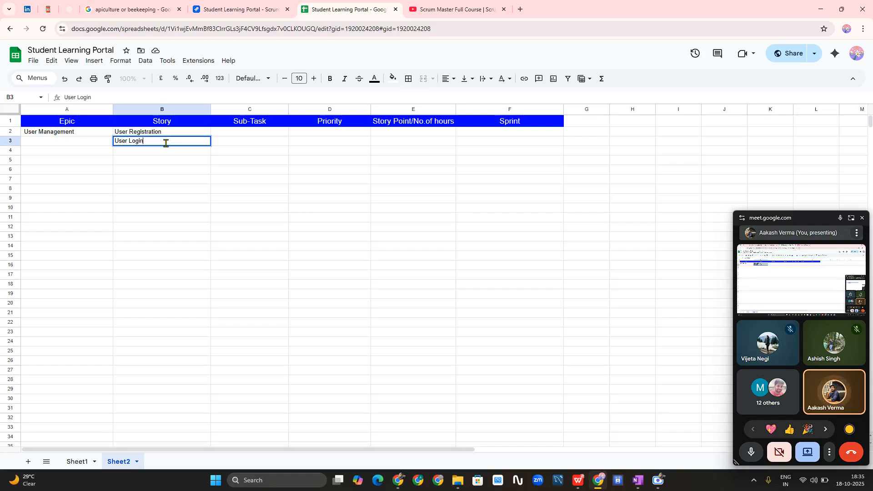
{"action": "left_click", "coordinate": [162, 256]}
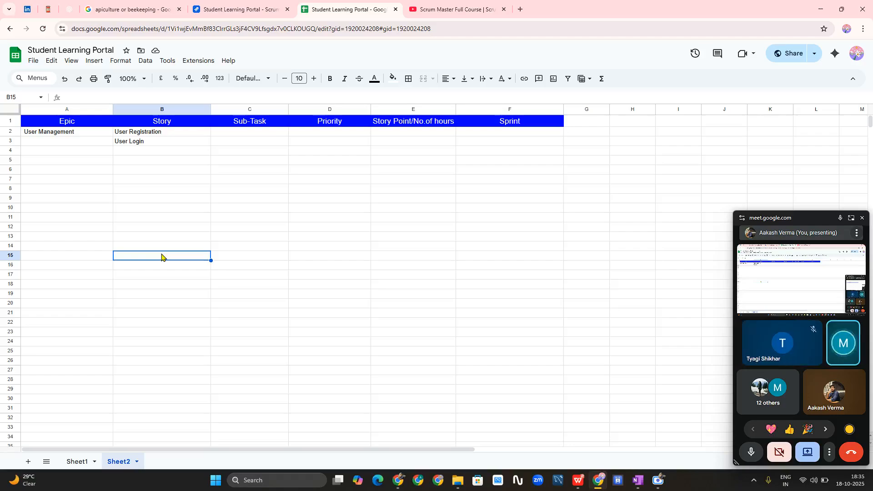
- Add 'user role management' in B4 and 'Profile managament' in B5, then select A6
{"action": "left_click", "coordinate": [152, 150]}
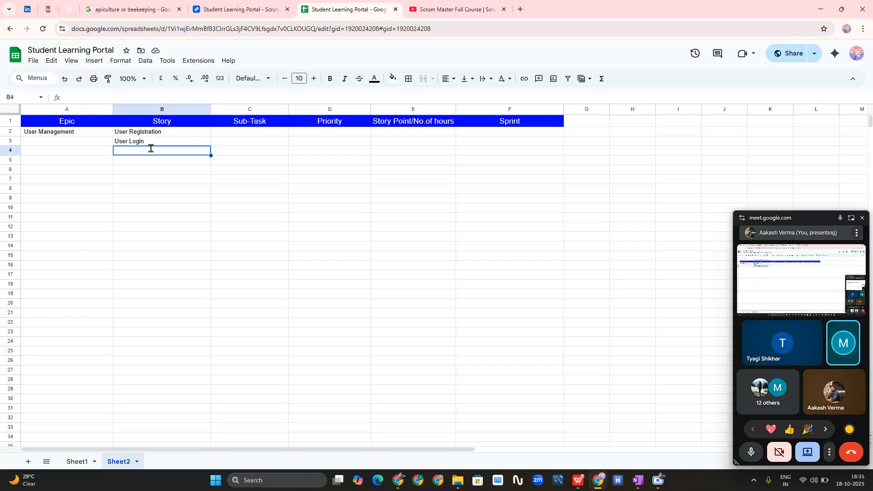
{"action": "type", "text": "user role "}
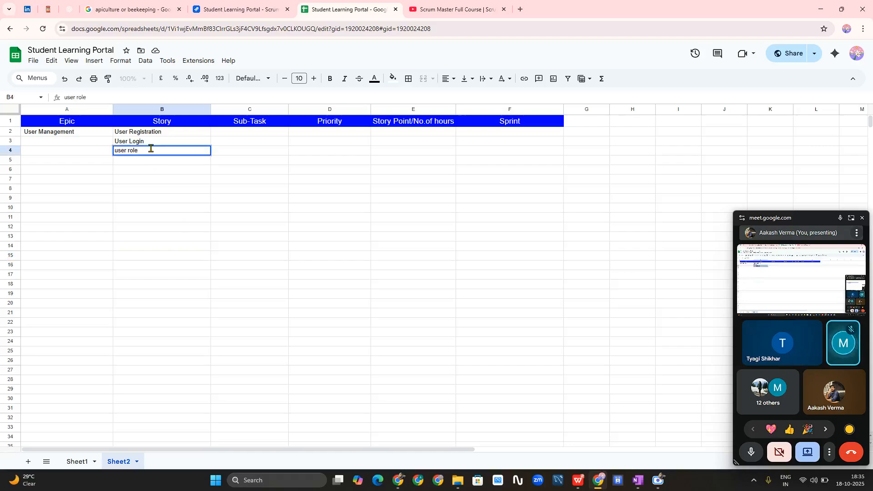
{"action": "type", "text": "managemnt"}
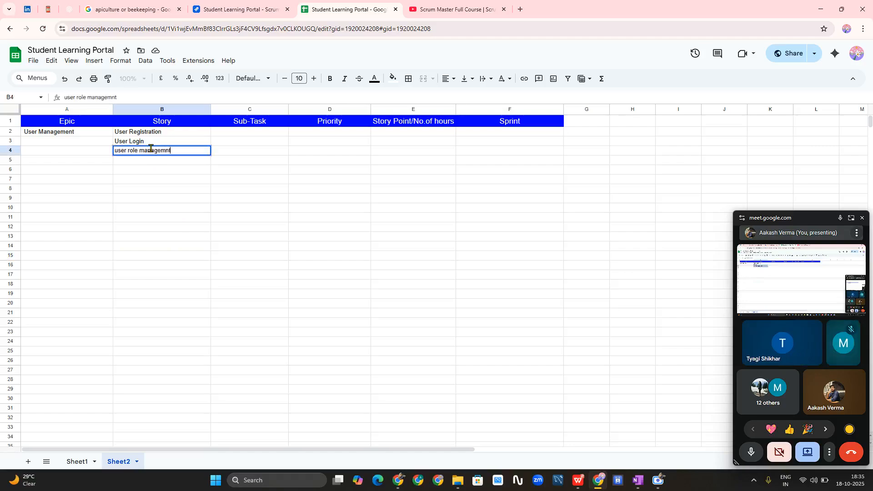
{"action": "key", "text": "BackSpace"}
{"action": "key", "text": "BackSpace"}
{"action": "type", "text": "e"}
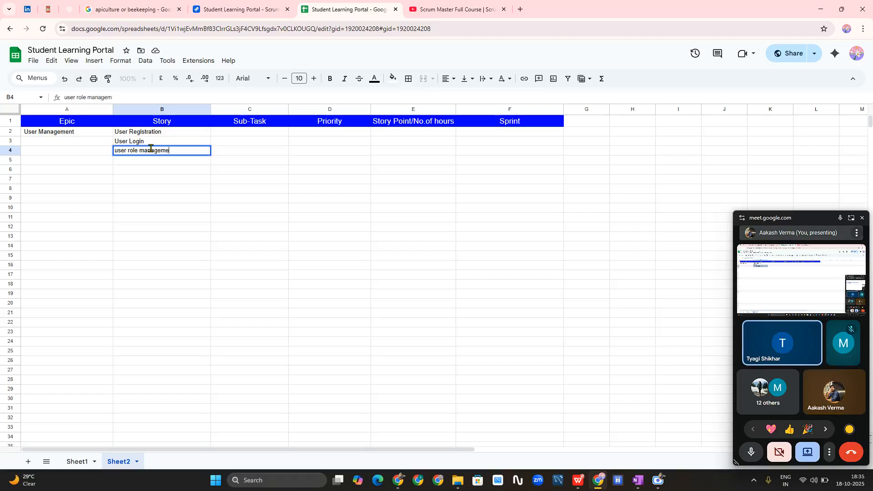
{"action": "type", "text": "nt"}
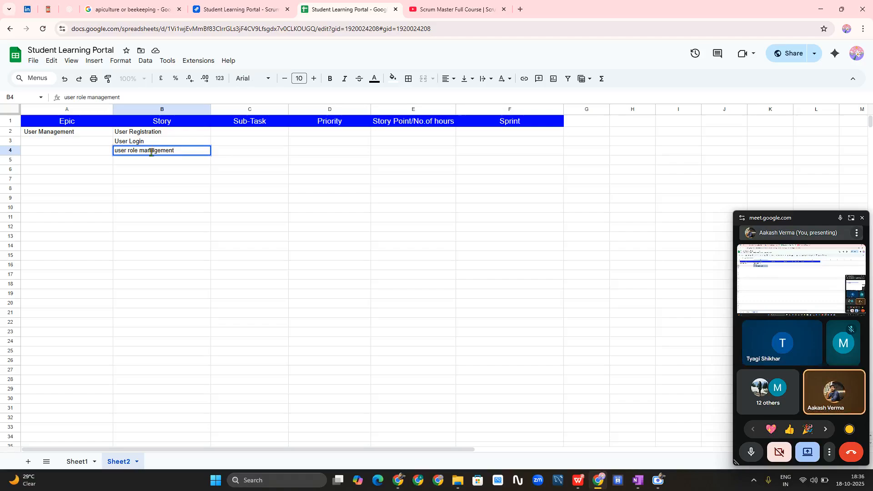
{"action": "left_click", "coordinate": [153, 163]}
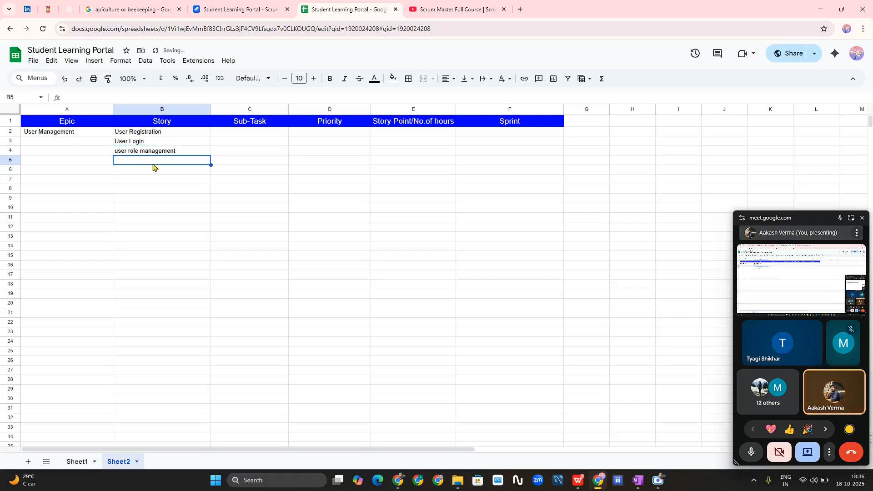
{"action": "type", "text": "Profile managament"}
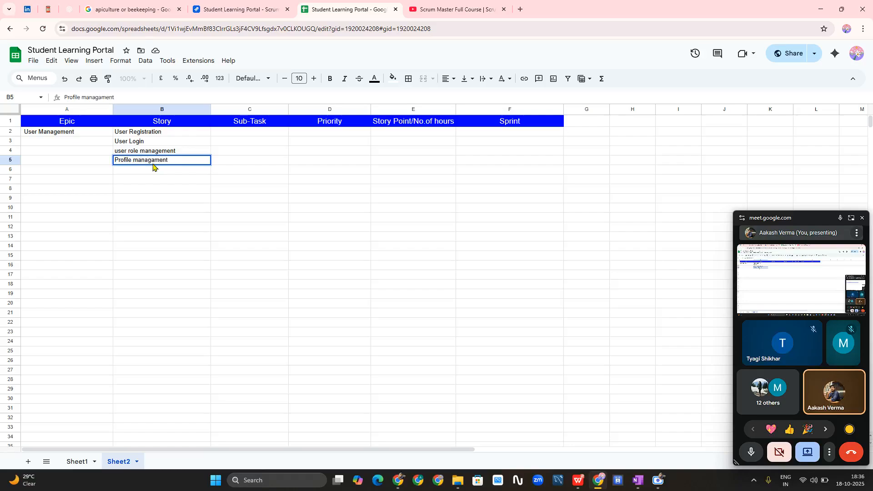
{"action": "left_click", "coordinate": [165, 173]}
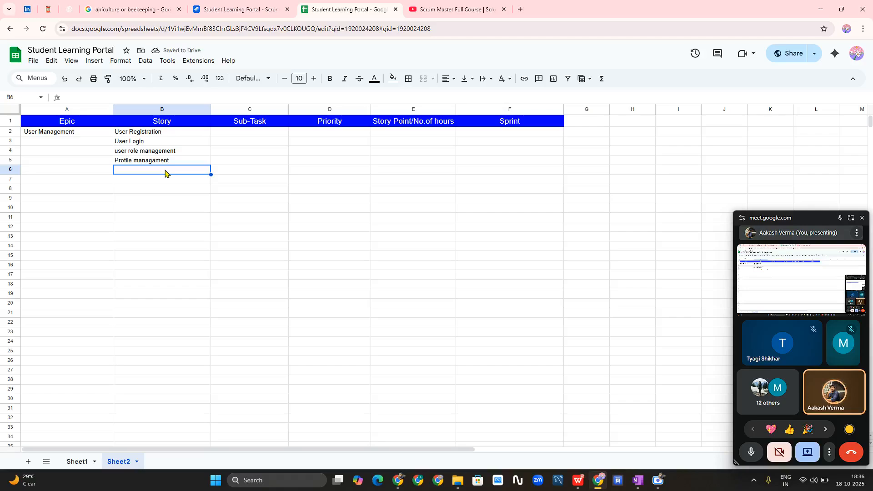
{"action": "left_click", "coordinate": [75, 174]}
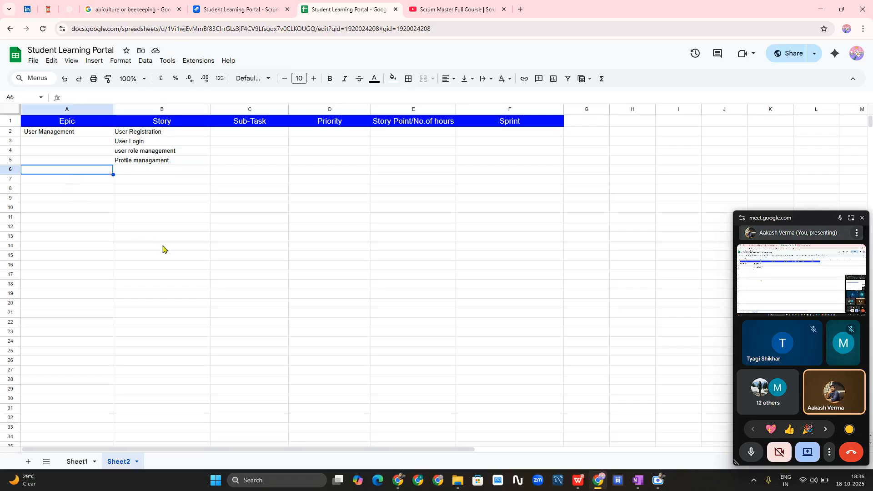
- Put Course Management in A6 and stories Course Creation, Course Enrollment, Course Categories in column B
{"action": "type", "text": "Cou"}
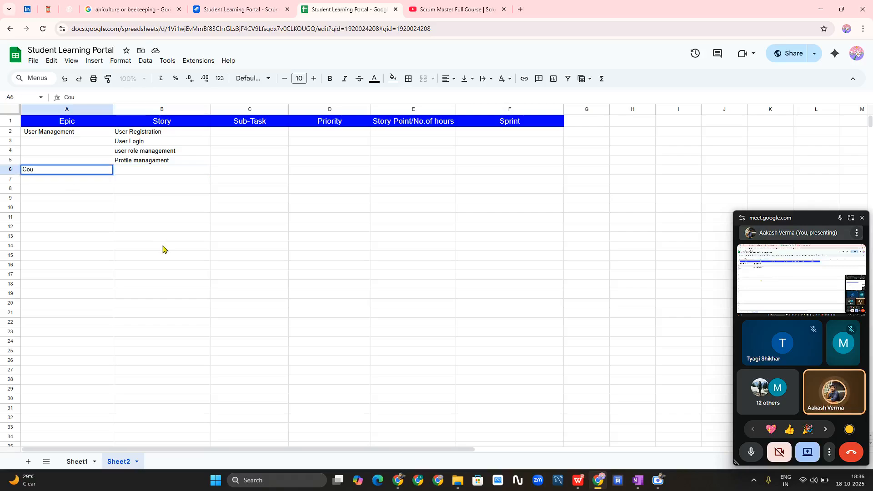
{"action": "type", "text": "rse Managemnt"}
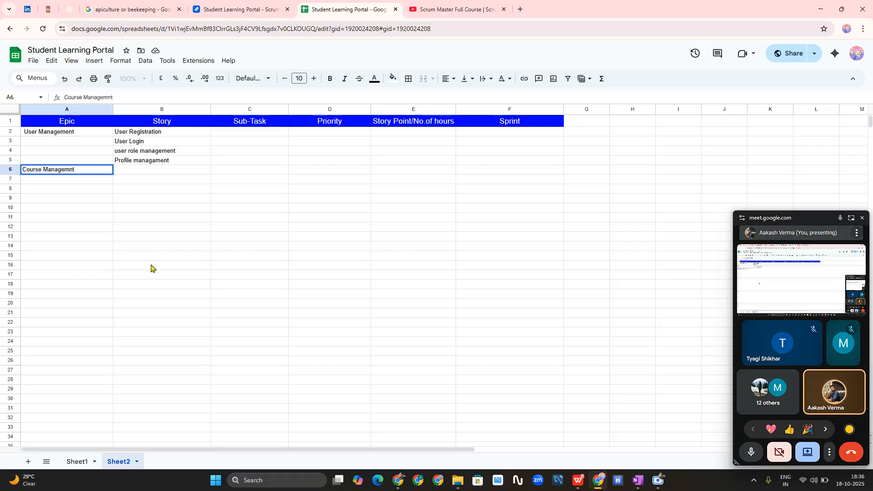
{"action": "key", "text": "BackSpace"}
{"action": "key", "text": "BackSpace"}
{"action": "type", "text": "ent"}
{"action": "left_click", "coordinate": [151, 266]}
{"action": "left_click", "coordinate": [170, 172]}
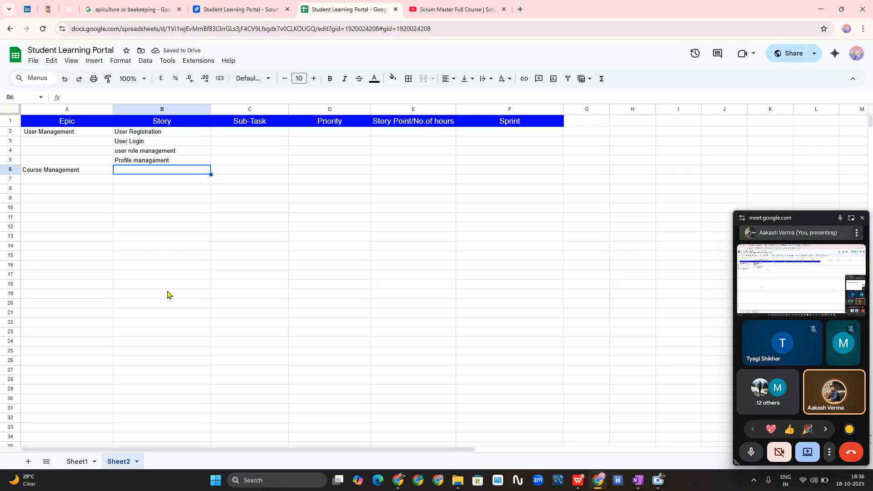
{"action": "type", "text": "Course"}
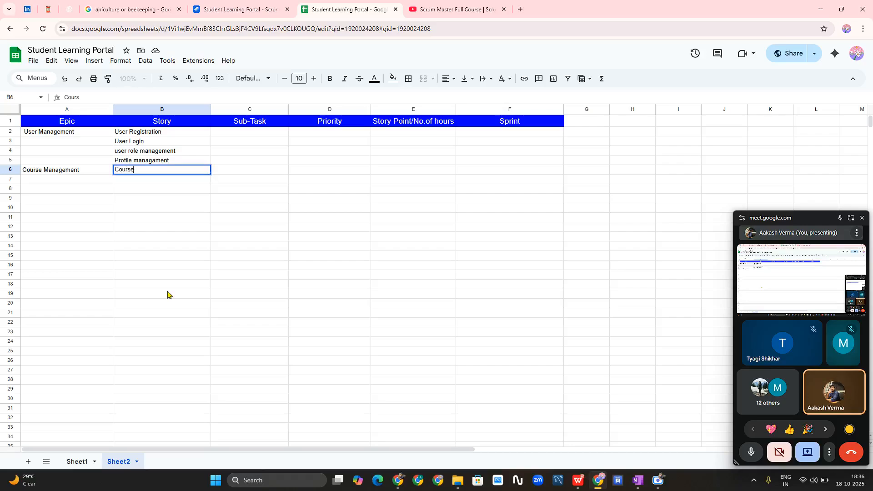
{"action": "type", "text": " Creatin"}
{"action": "type", "text": "on"}
{"action": "key", "text": "Return"}
{"action": "key", "text": "Return"}
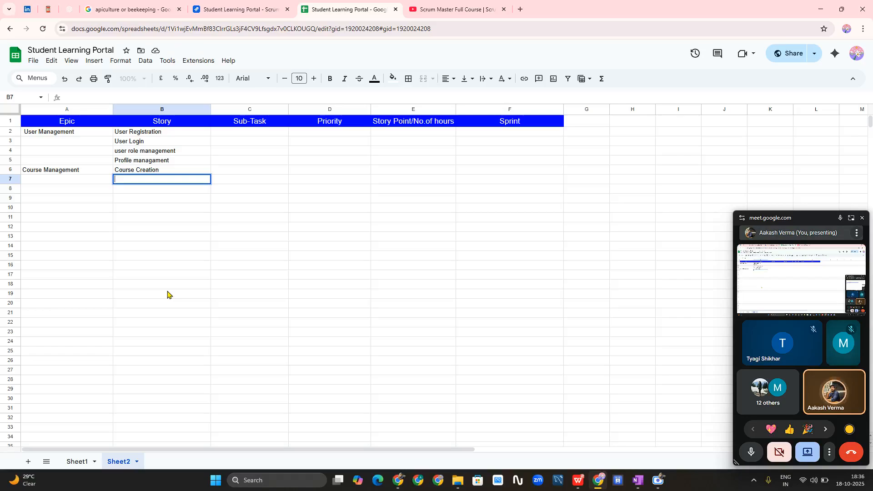
{"action": "type", "text": "Course"}
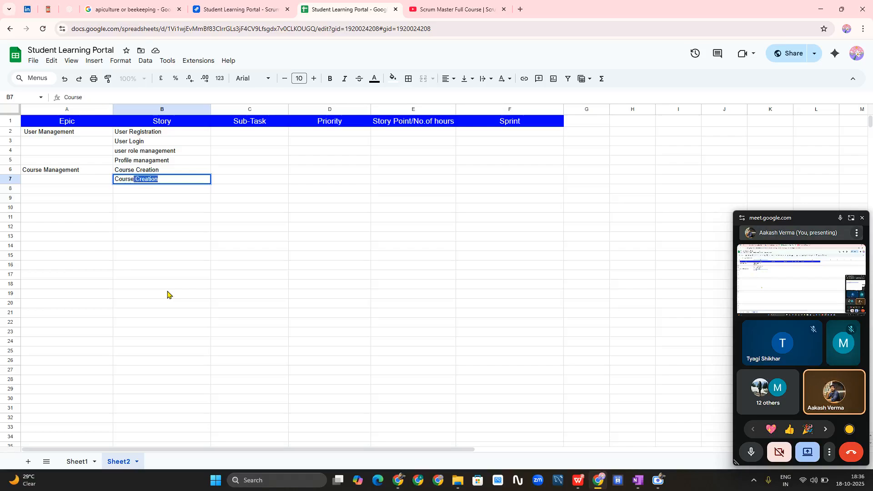
{"action": "type", "text": " Enrollment"}
{"action": "key", "text": "Return"}
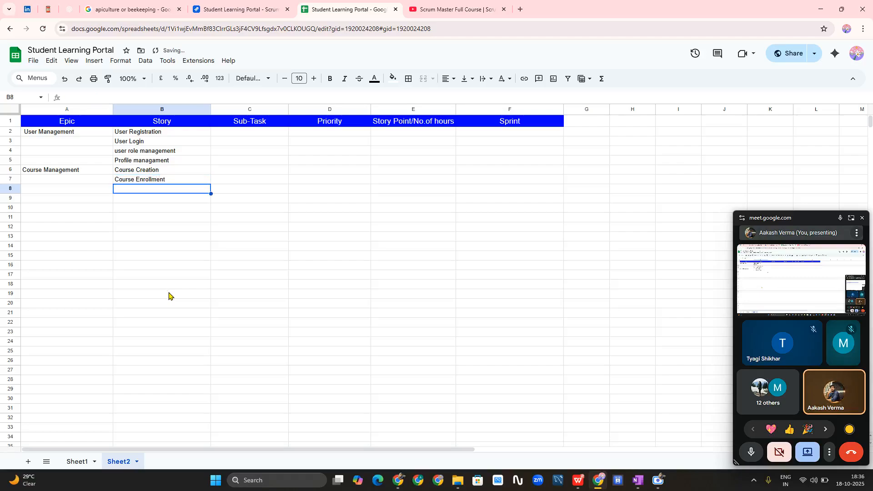
{"action": "key", "text": "Return"}
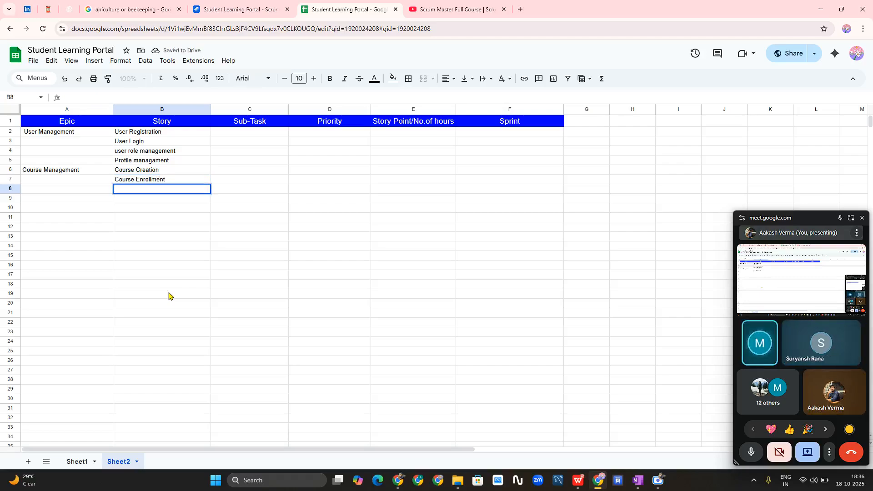
{"action": "type", "text": "Course "}
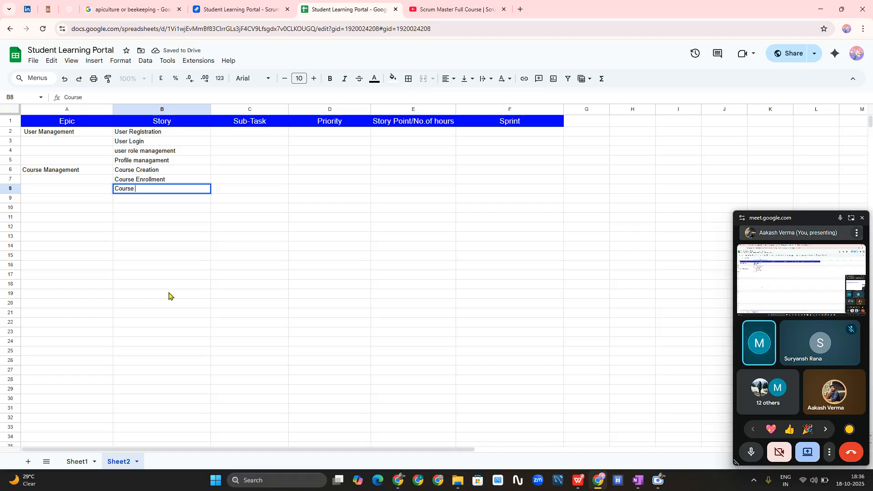
{"action": "type", "text": "Categ"}
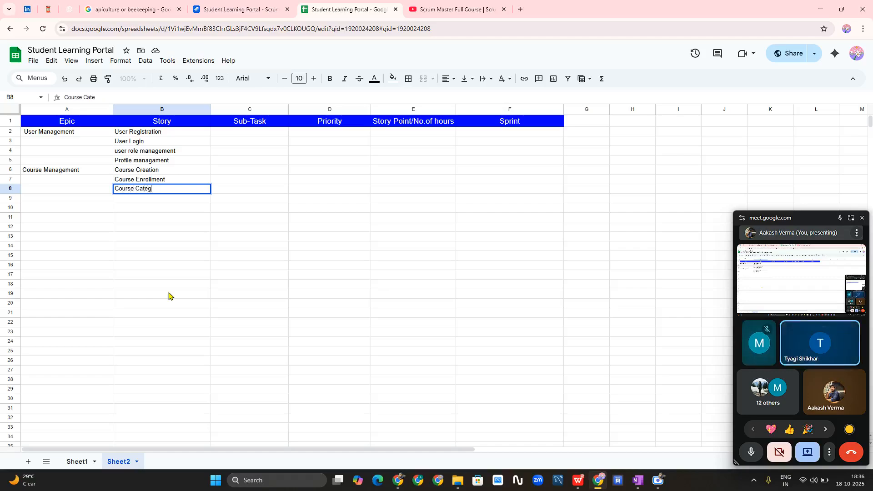
{"action": "type", "text": "ories"}
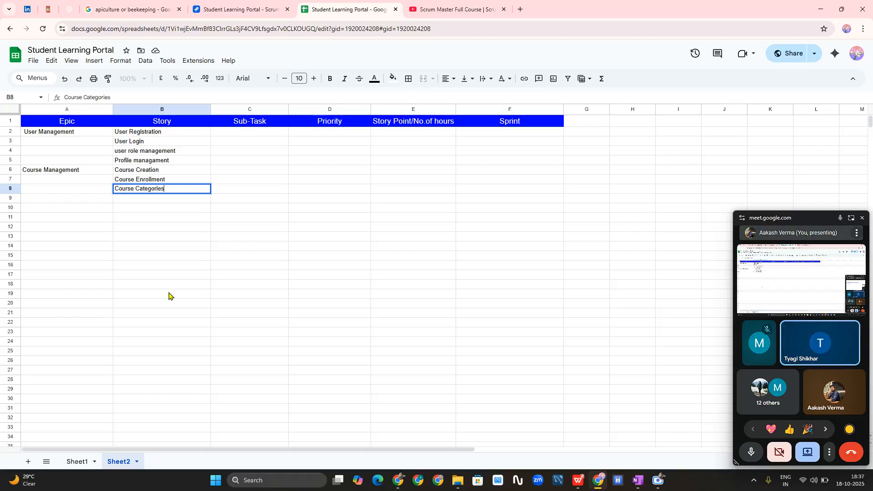
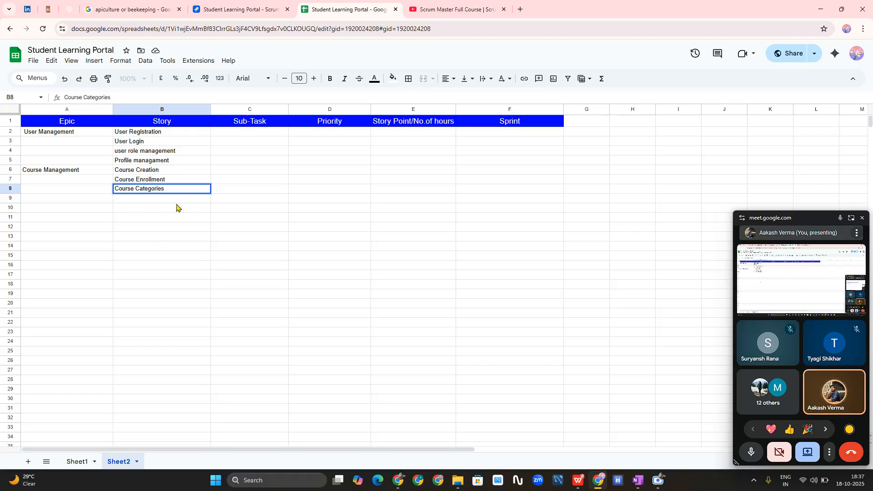
- Enter the stories 'Course Materials' in B9 and 'Parent Dashboard (Monitoring)' in B10
{"action": "key", "text": "Return"}
{"action": "type", "text": "C"}
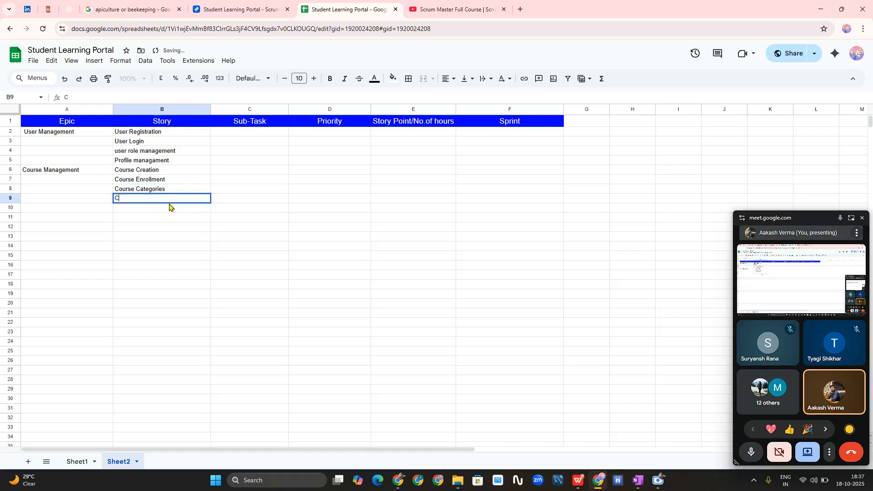
{"action": "type", "text": "ourse Materisl"}
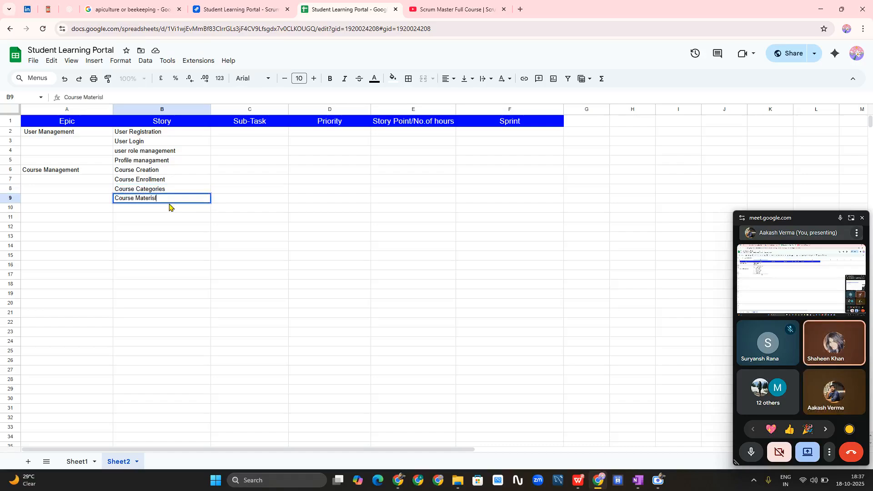
{"action": "key", "text": "BackSpace"}
{"action": "key", "text": "BackSpace"}
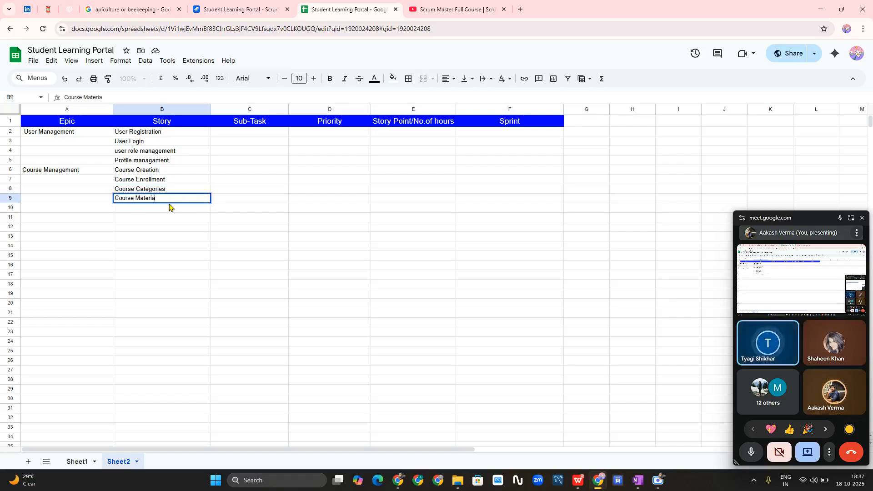
{"action": "type", "text": "als"}
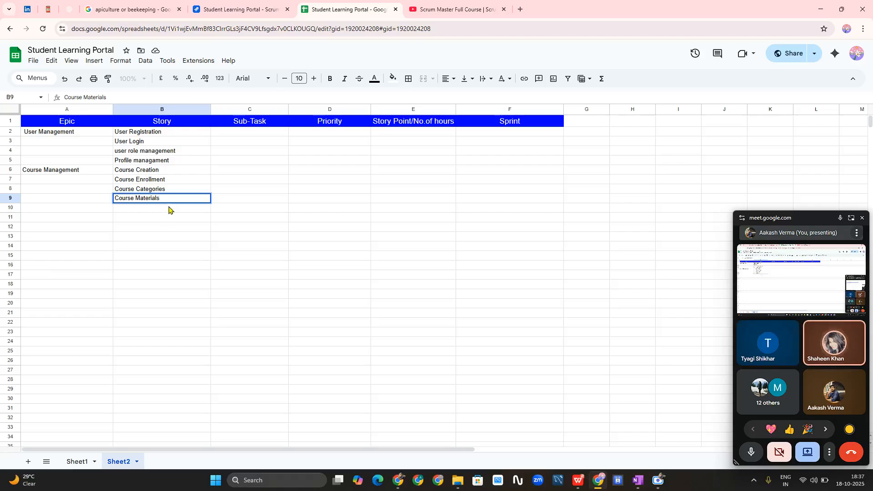
{"action": "key", "text": "Return"}
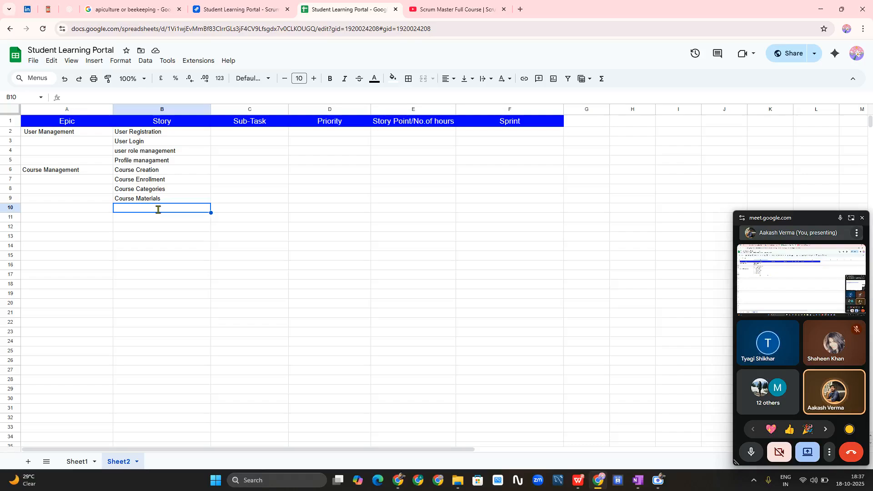
{"action": "type", "text": "Parent Dashboard"}
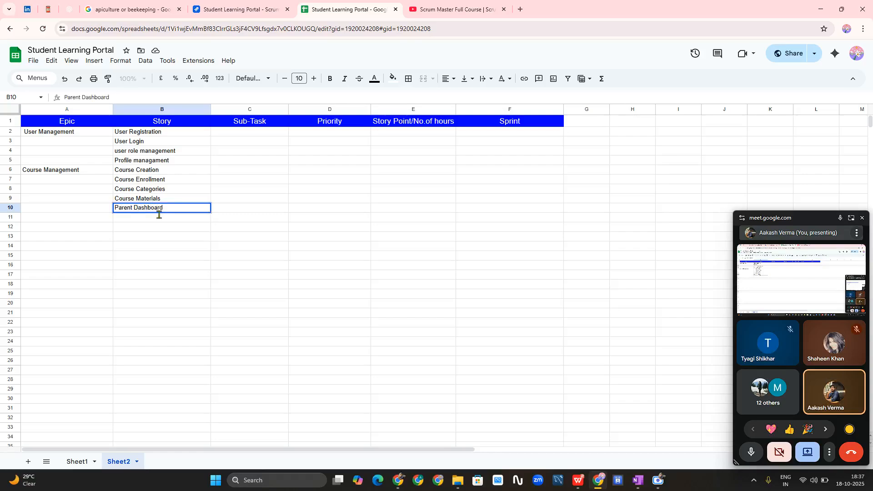
{"action": "left_click", "coordinate": [191, 221]}
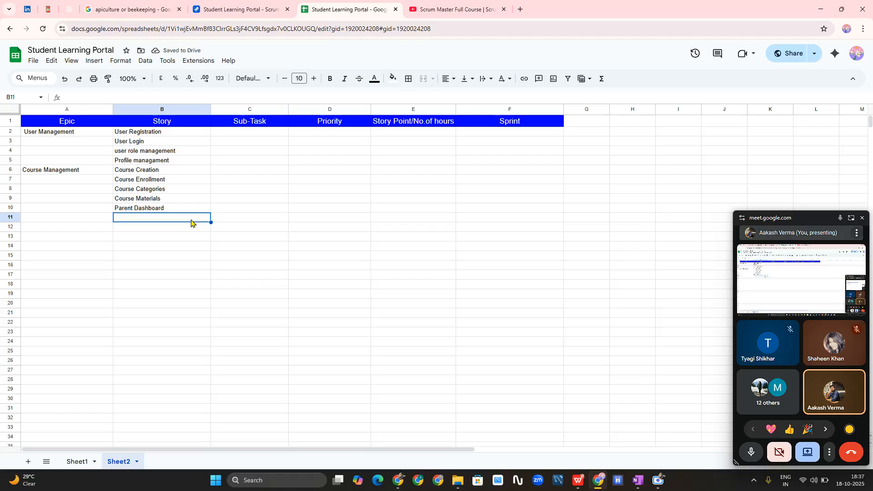
{"action": "left_click", "coordinate": [170, 210]}
{"action": "double_click", "coordinate": [172, 207]}
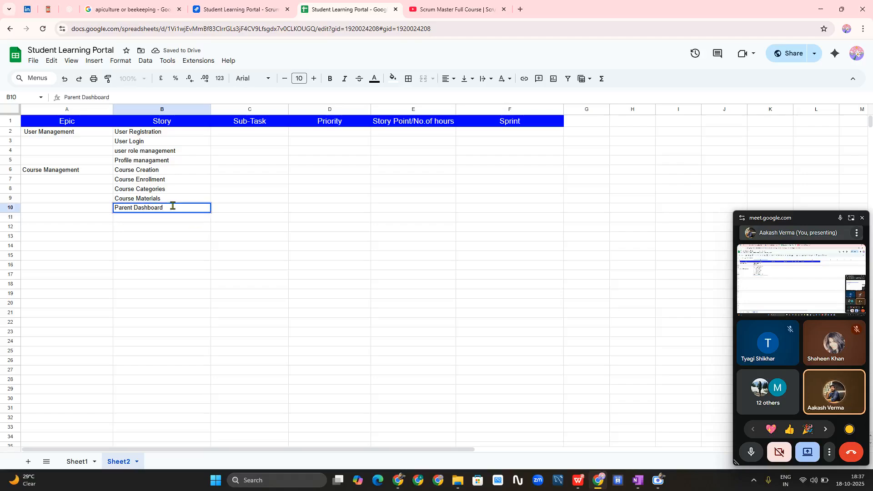
{"action": "type", "text": "(Monitoring"}
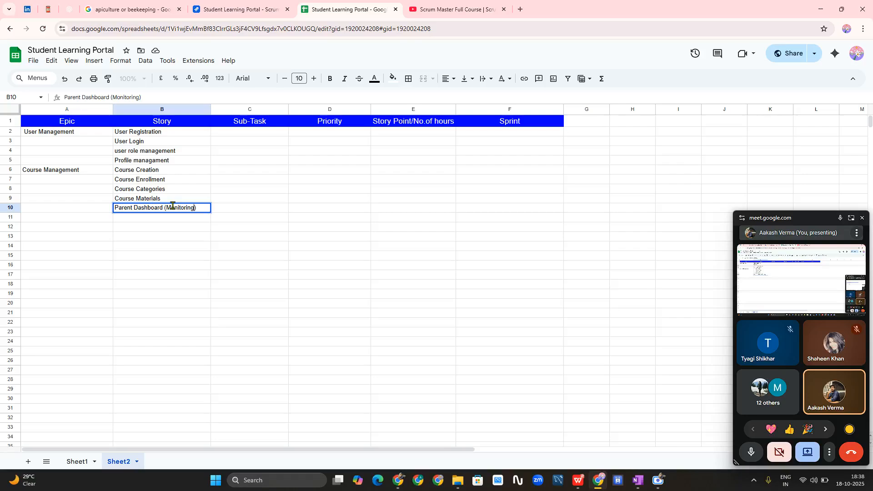
{"action": "key", "text": "Return"}
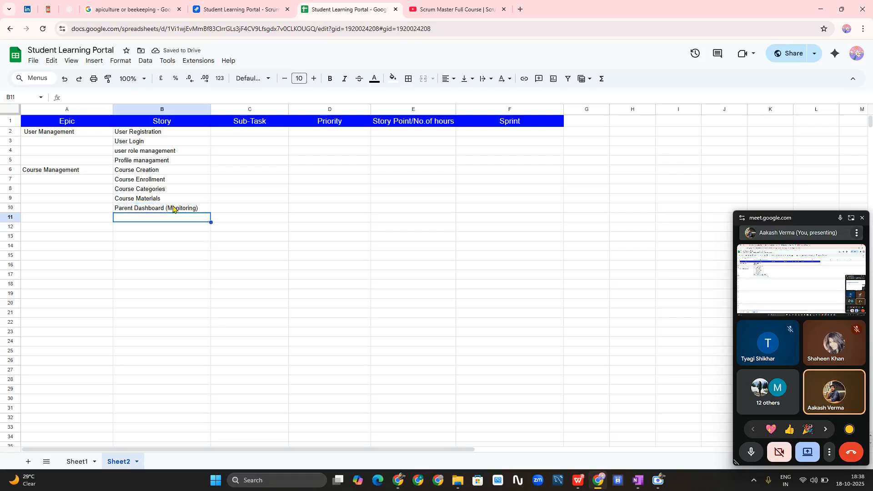
{"action": "left_click", "coordinate": [72, 220]}
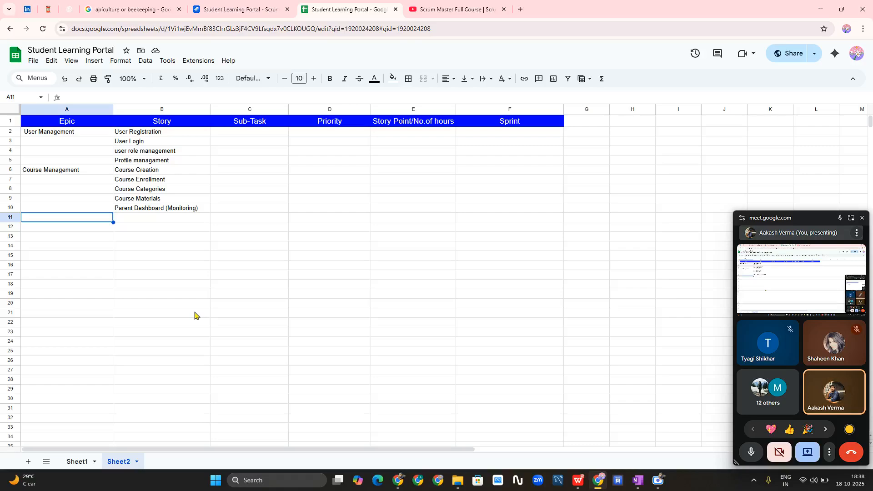
- Type the epic name 'Learning and Assignment' into A11
{"action": "type", "text": "Learni"}
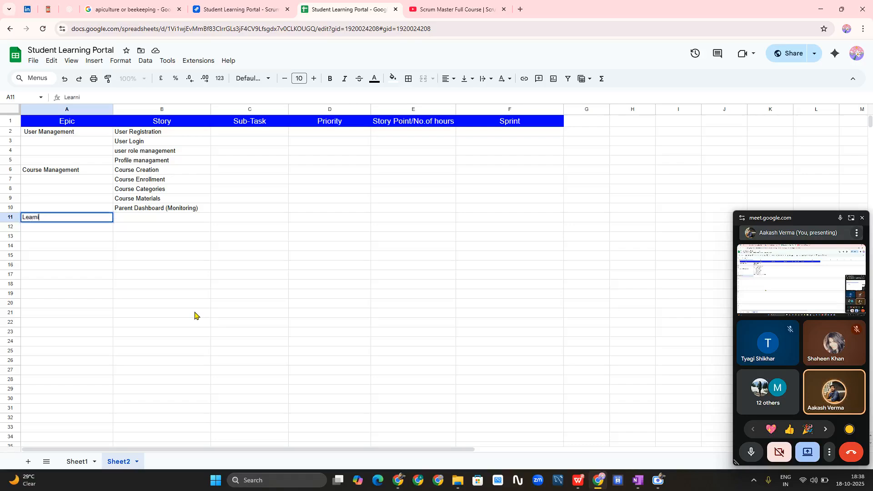
{"action": "type", "text": "ng a"}
{"action": "key", "text": "BackSpace"}
{"action": "key", "text": "BackSpace"}
{"action": "key", "text": "BackSpace"}
{"action": "key", "text": "BackSpace"}
{"action": "key", "text": "BackSpace"}
{"action": "key", "text": "BackSpace"}
{"action": "key", "text": "BackSpace"}
{"action": "type", "text": "rning and"}
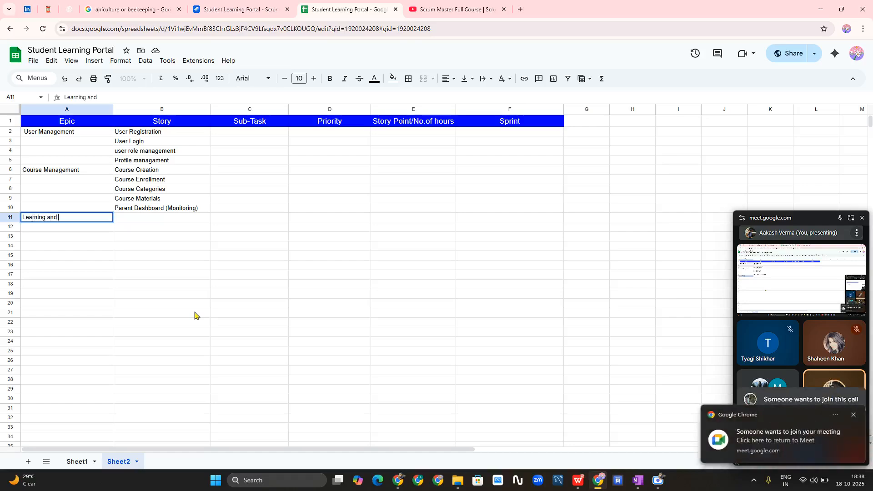
{"action": "type", "text": " Assignment"}
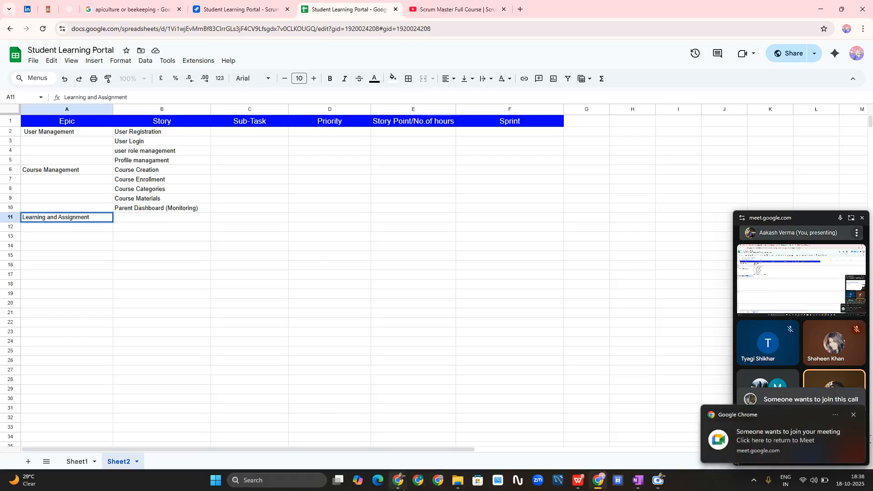
- Admit the waiting participant in the Meet call, then return to the spreadsheet
{"action": "mouse_move", "coordinate": [400, 482]}
{"action": "left_click", "coordinate": [278, 443]}
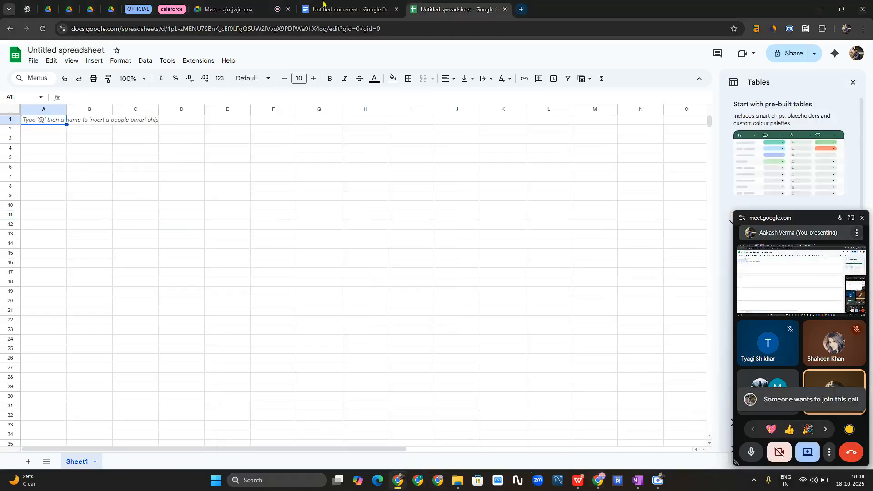
{"action": "left_click", "coordinate": [234, 10]}
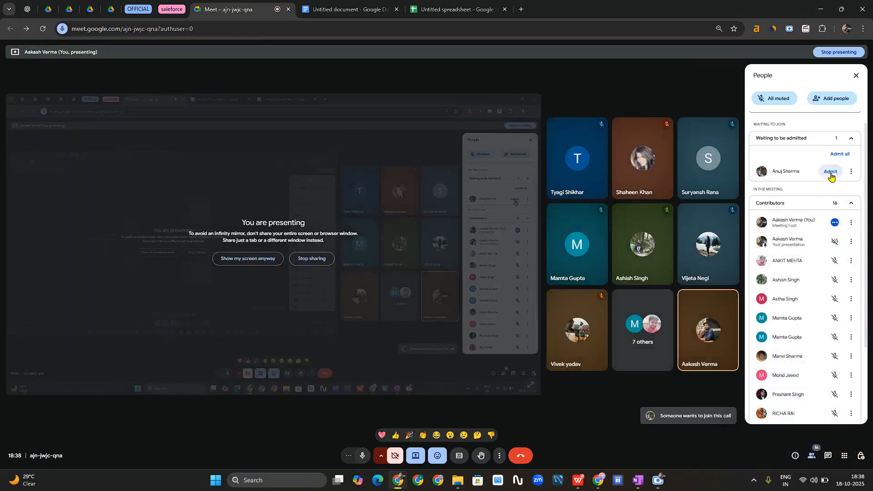
{"action": "left_click", "coordinate": [830, 172]}
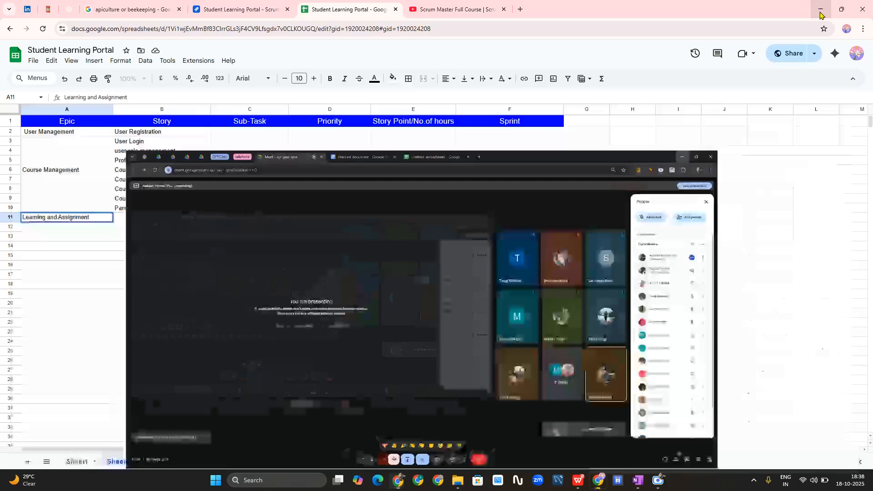
{"action": "left_click", "coordinate": [820, 9]}
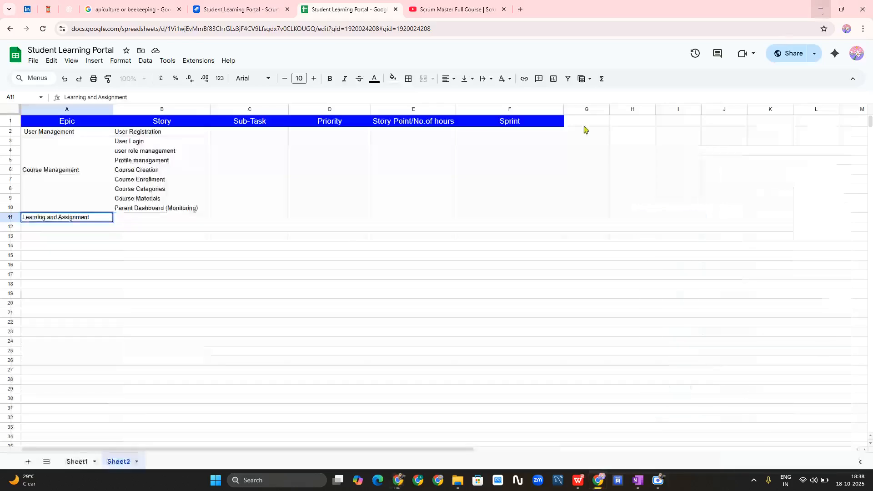
- Add the stories 'Lesson Viewing' in B11 and 'Quizz &assignmnet' in B12
{"action": "left_click", "coordinate": [139, 222]}
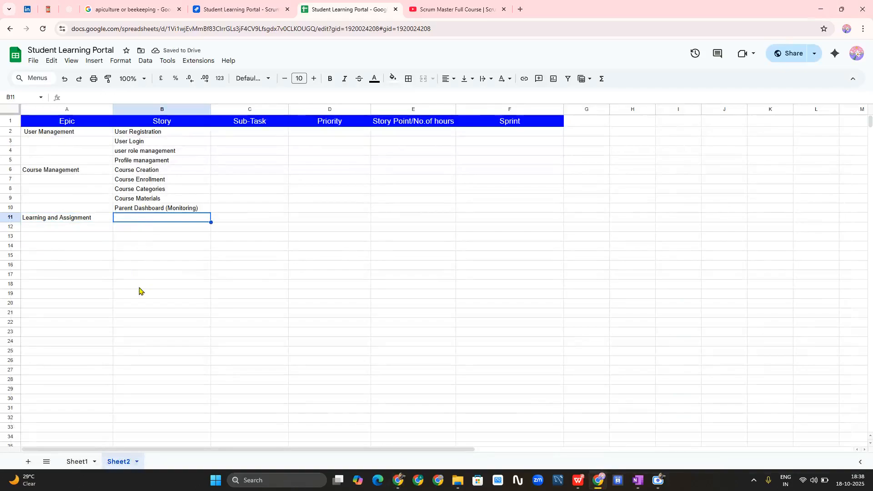
{"action": "type", "text": "Lesson V"}
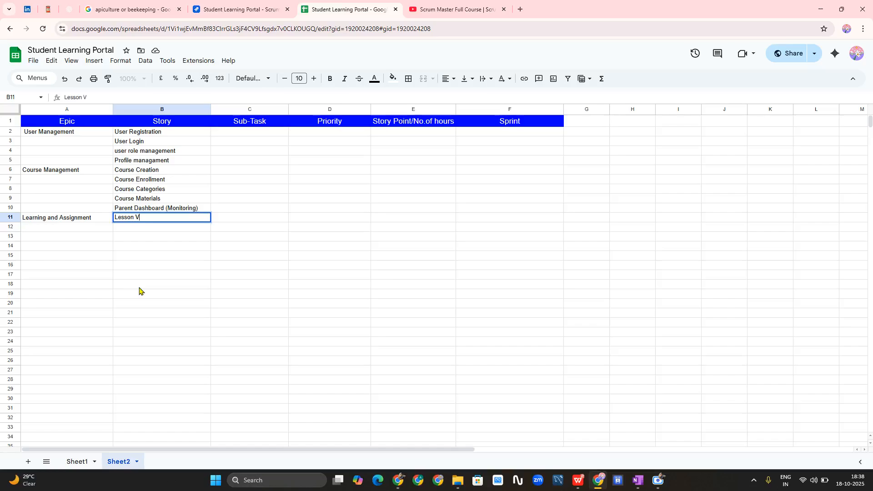
{"action": "type", "text": "iewing"}
{"action": "key", "text": "Return"}
{"action": "type", "text": "\\"}
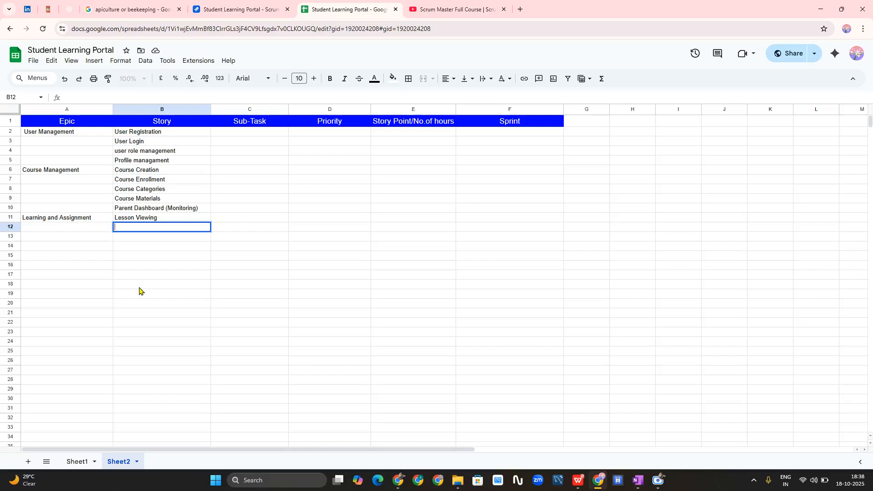
{"action": "type", "text": "Quizz &assignmne"}
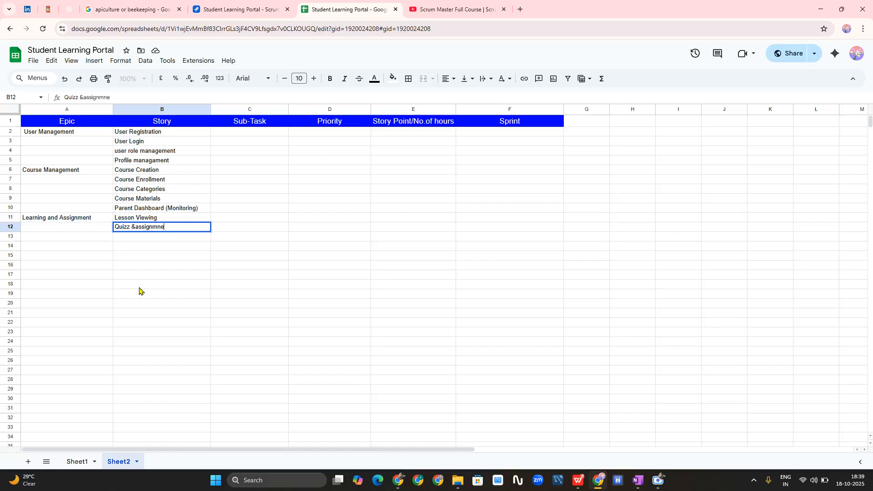
{"action": "type", "text": "t"}
{"action": "key", "text": "Return"}
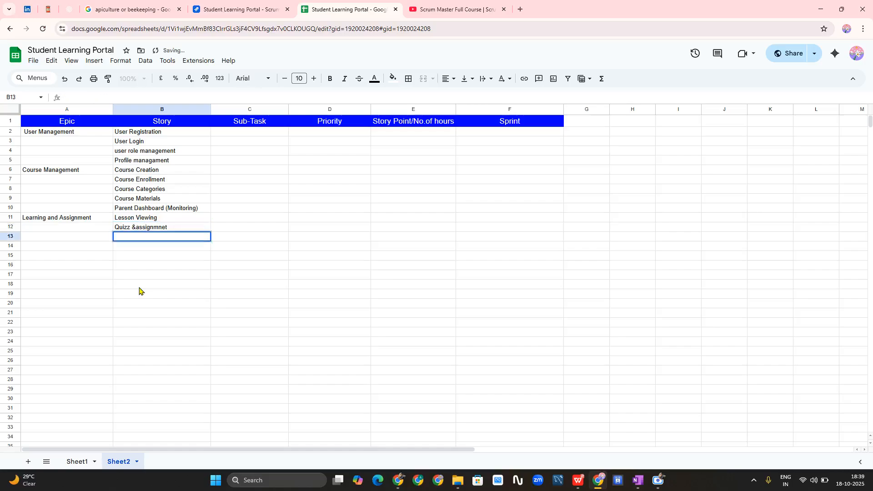
- Add 'Certificate' in B13 and 'Course Completion tracking' in B14
{"action": "type", "text": "Certificate"}
{"action": "key", "text": "Return"}
{"action": "key", "text": "Return"}
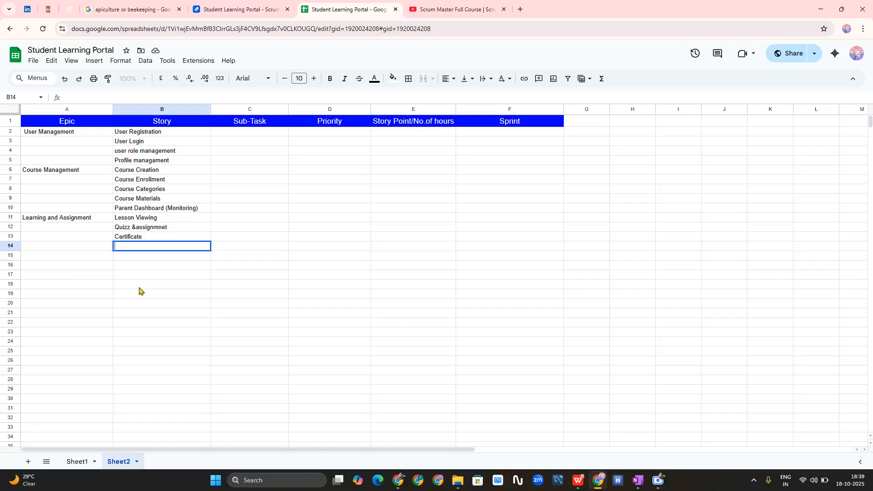
{"action": "key", "text": "BackSpace"}
{"action": "type", "text": "Course Completion tracking"}
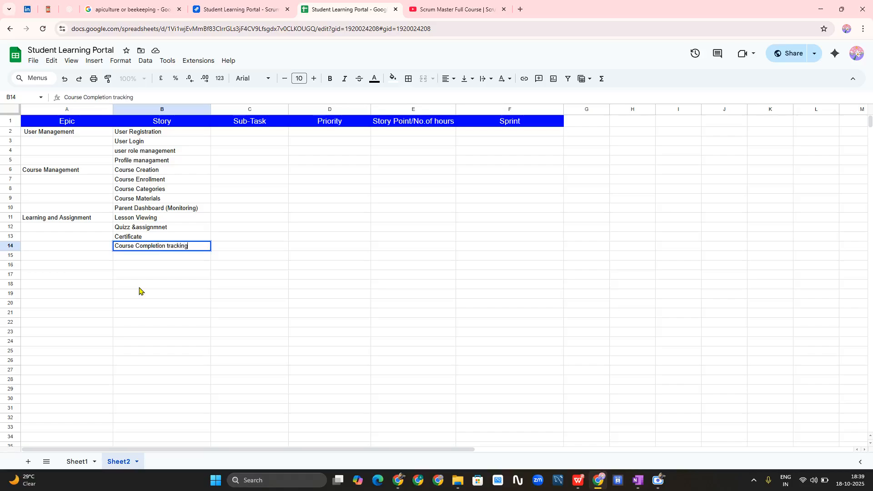
{"action": "left_click", "coordinate": [92, 257]}
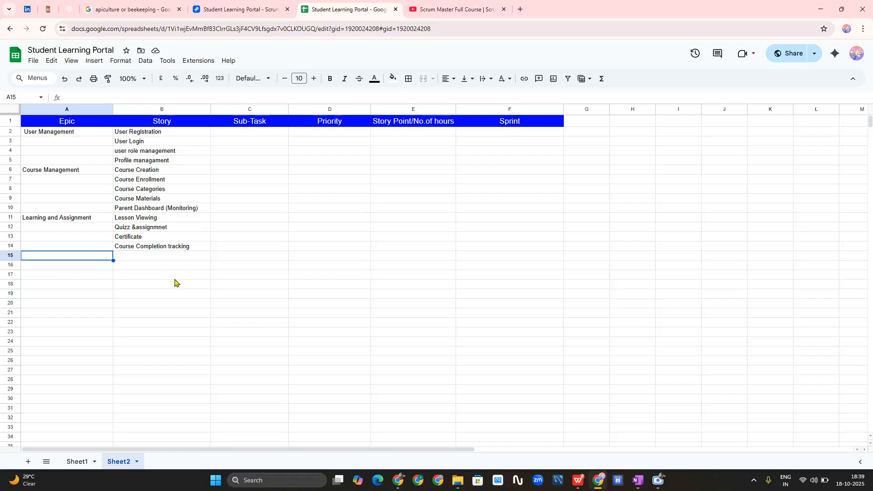
- Enter the epic 'Admin and system Management' in A15
{"action": "type", "text": "Admi"}
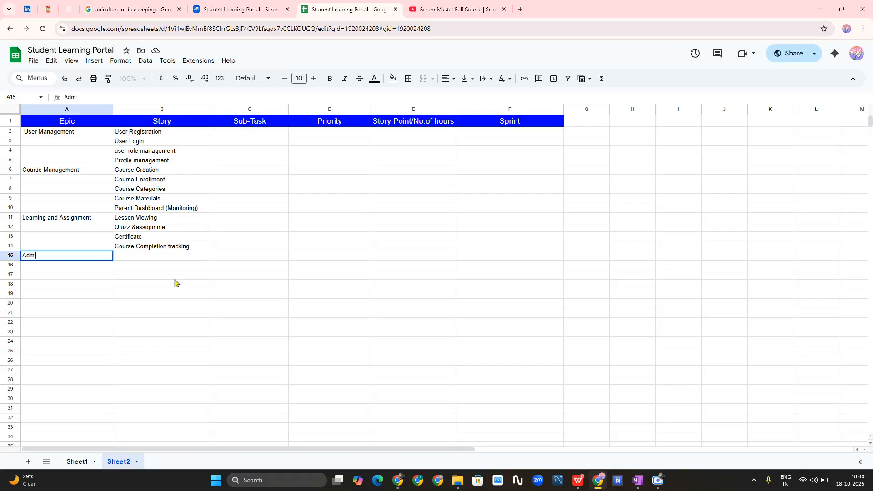
{"action": "type", "text": "n and system Managment"}
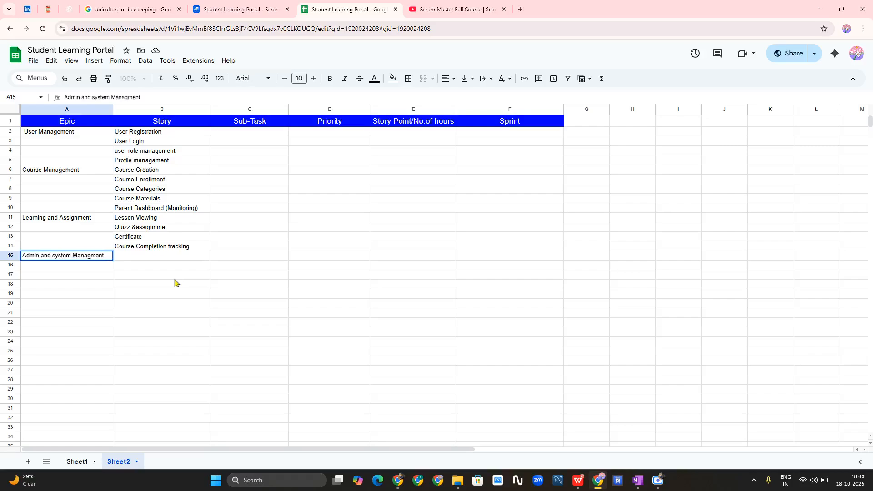
{"action": "key", "text": "BackSpace"}
{"action": "key", "text": "BackSpace"}
{"action": "key", "text": "BackSpace"}
{"action": "key", "text": "BackSpace"}
{"action": "type", "text": "ement"}
{"action": "left_click", "coordinate": [180, 258]}
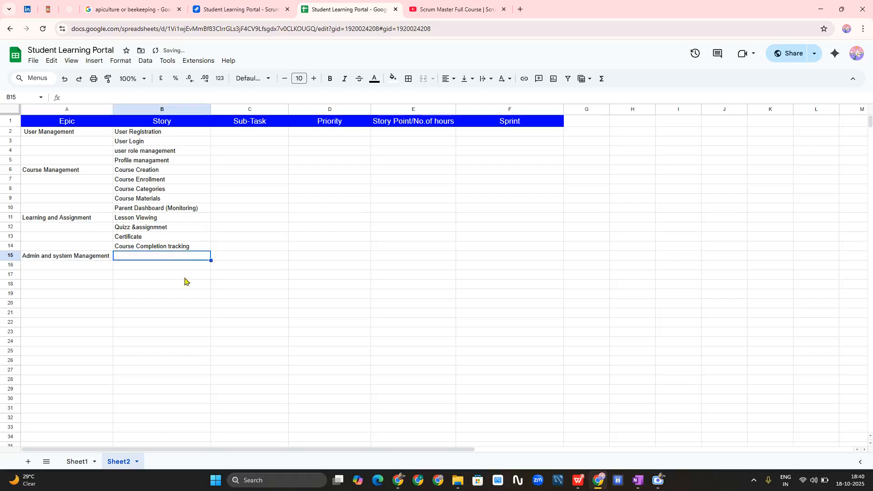
- Add the stories 'Admin Dashboard' in B15 and 'Content & Course Approval' in B16
{"action": "type", "text": "Ad"}
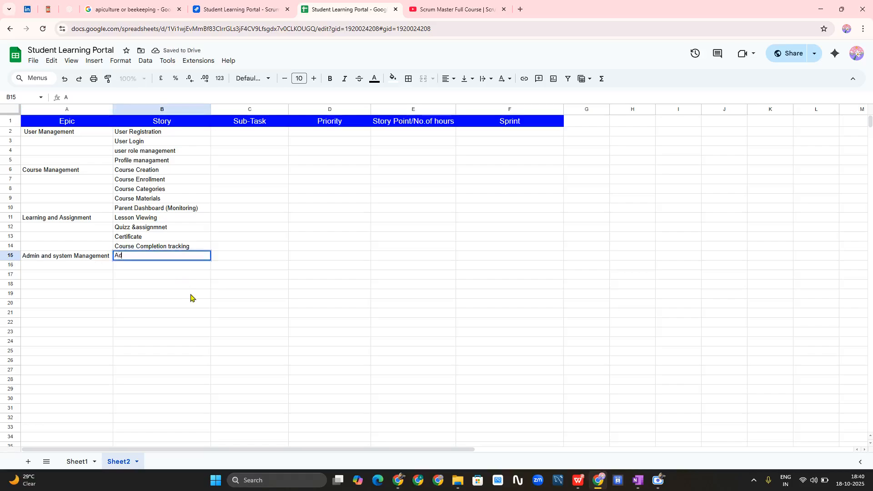
{"action": "type", "text": "min Dashbo"}
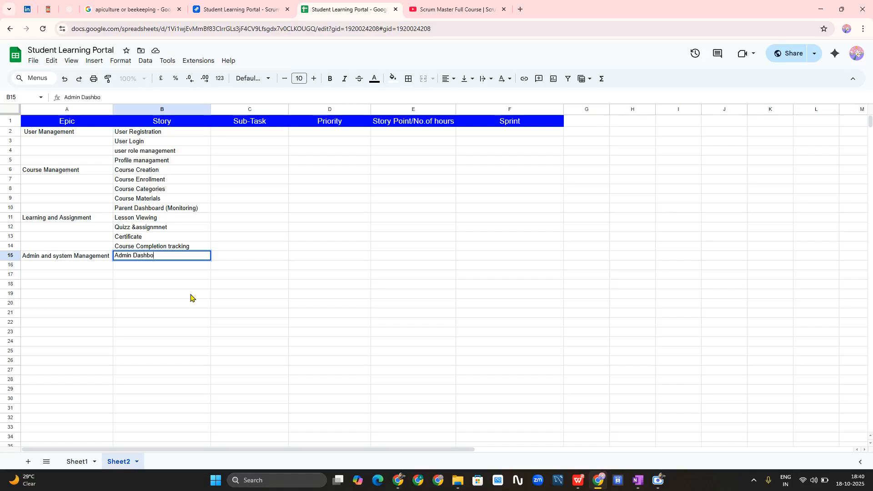
{"action": "type", "text": "ard"}
{"action": "left_click", "coordinate": [179, 268]}
{"action": "type", "text": "Content "}
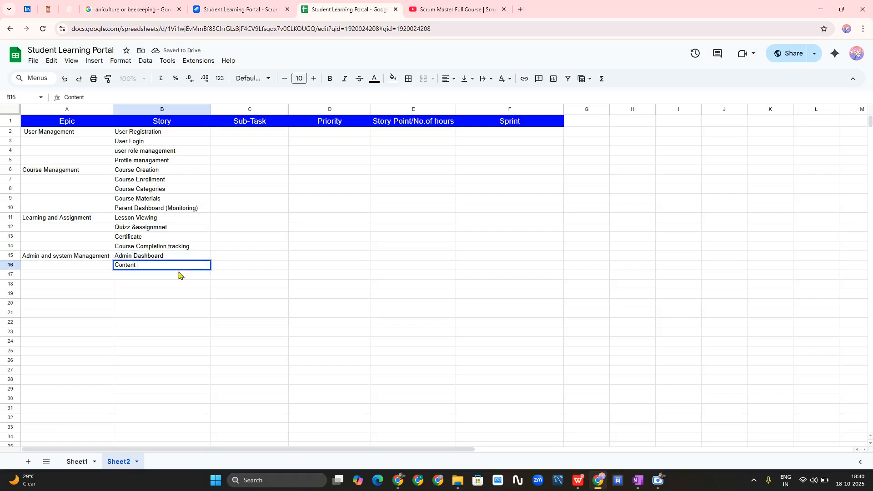
{"action": "type", "text": "& Course Approval"}
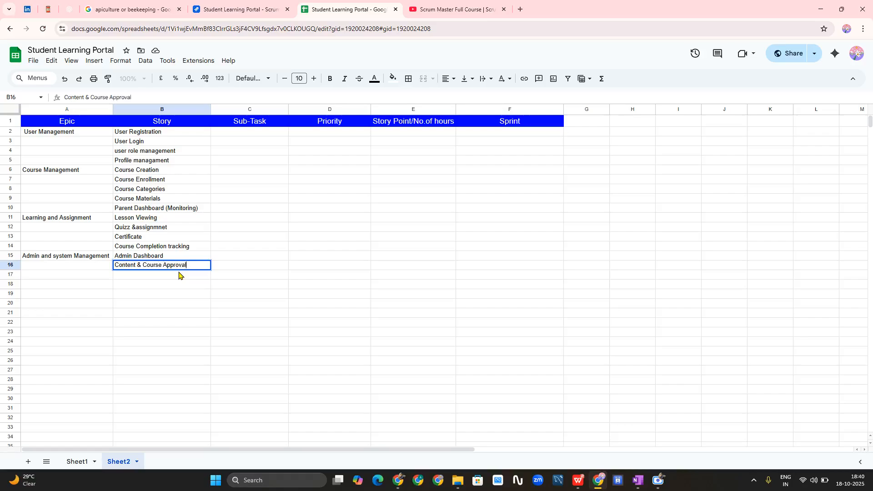
{"action": "key", "text": "Return"}
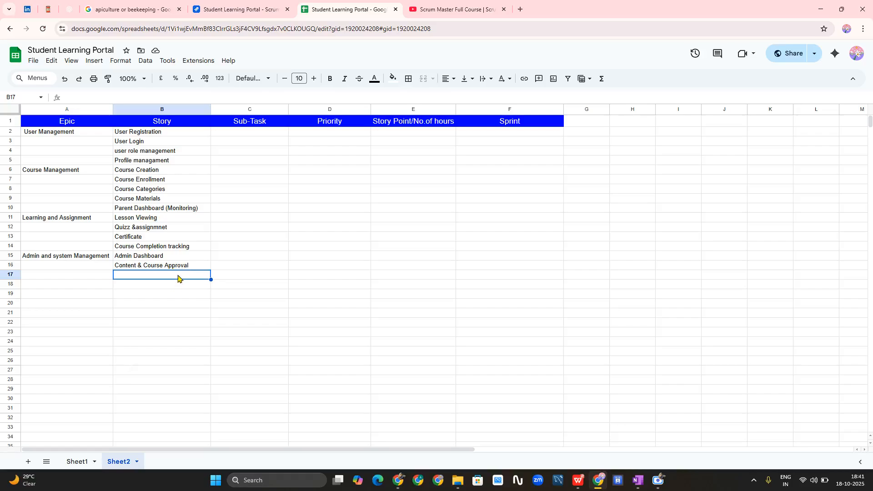
{"action": "left_click", "coordinate": [193, 336]}
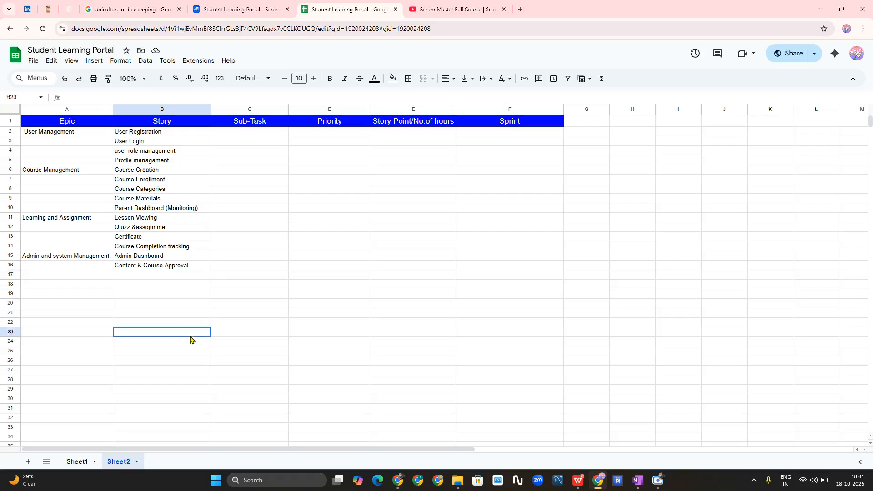
{"action": "left_click", "coordinate": [154, 258]}
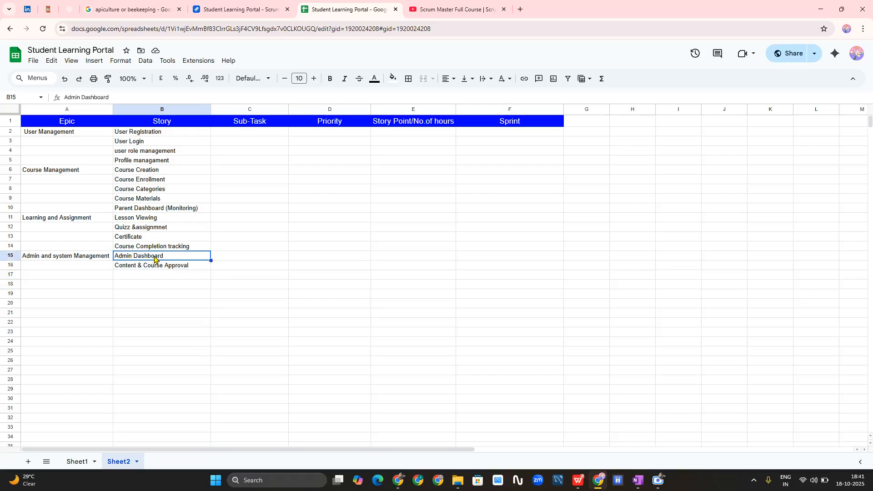
{"action": "left_click", "coordinate": [184, 316]}
{"action": "left_click", "coordinate": [83, 279]}
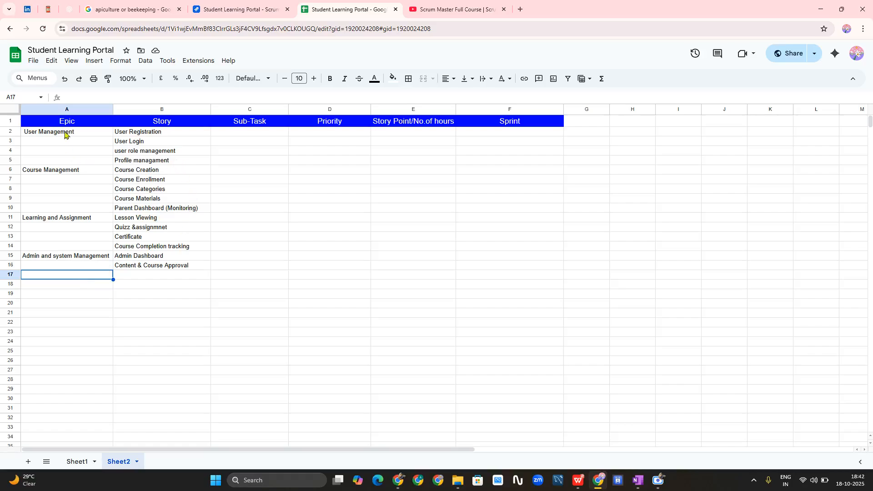
- Select the epic and story list in A2:B16, then switch to the Jira Student Learning Portal board
{"action": "left_click_drag", "start_coordinate": [68, 132], "coordinate": [164, 271]}
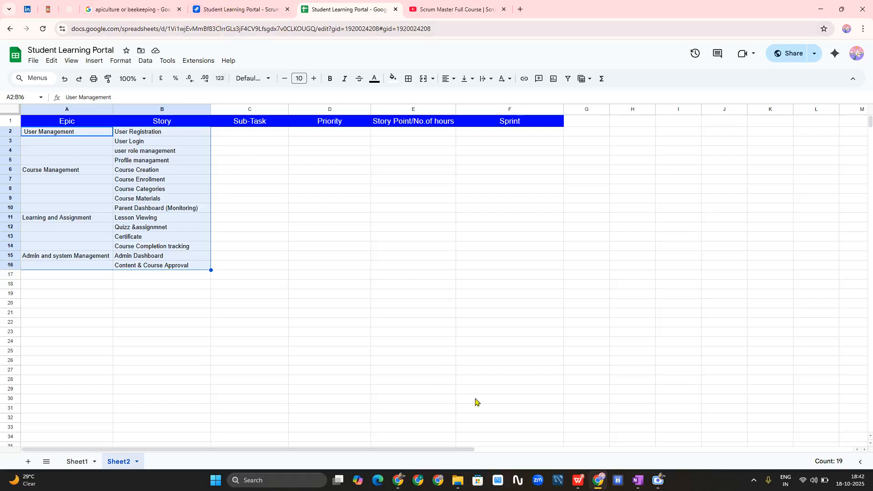
{"action": "left_click", "coordinate": [227, 3]}
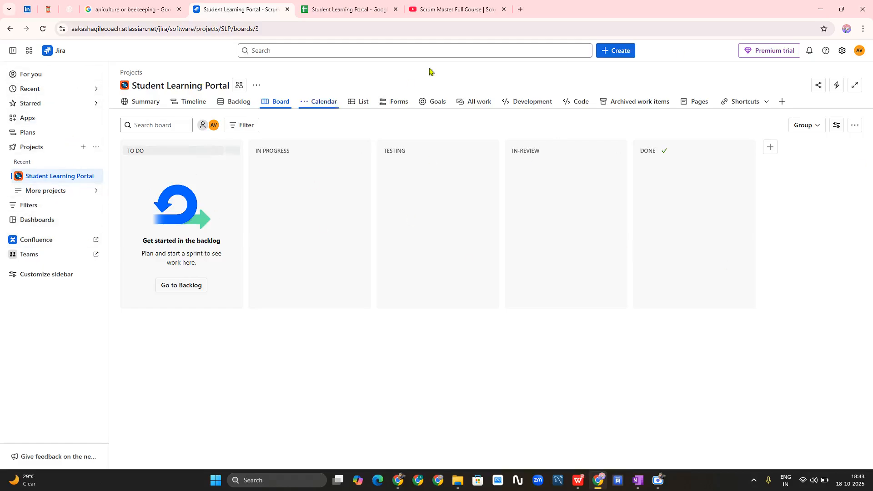
- Search Google for 'jira' in a new tab, skim the results, and go back to the board
{"action": "left_click", "coordinate": [520, 9]}
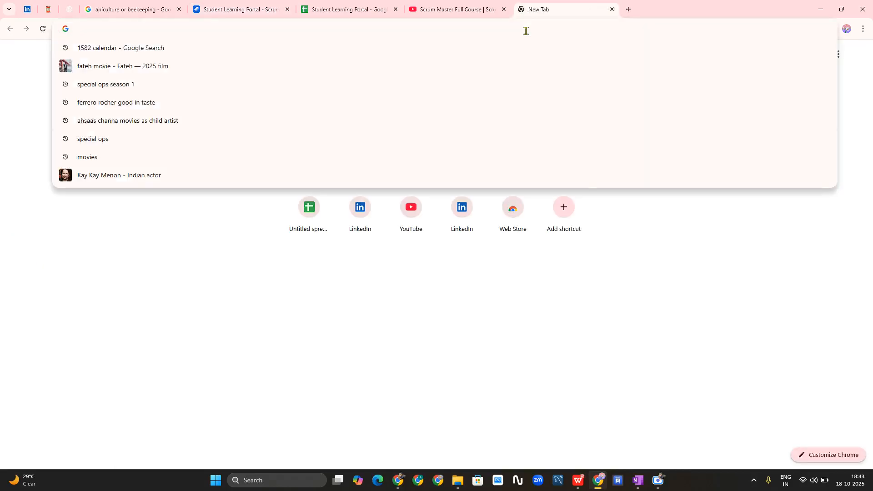
{"action": "type", "text": "jira"}
{"action": "key", "text": "Return"}
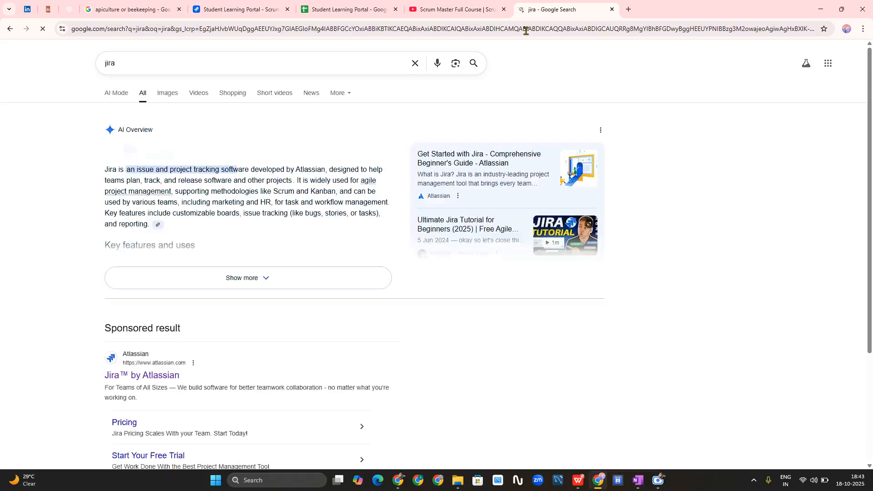
{"action": "scroll", "coordinate": [337, 211], "scroll_direction": "down", "scroll_amount": 5}
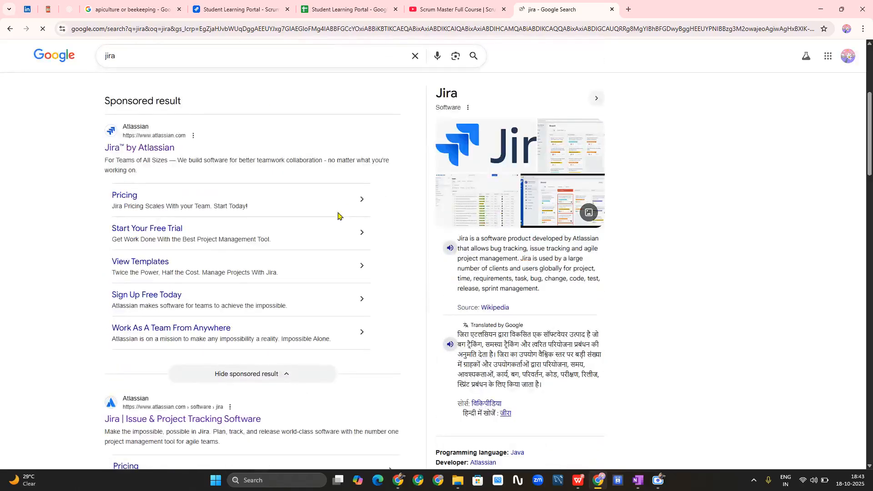
{"action": "scroll", "coordinate": [337, 215], "scroll_direction": "down", "scroll_amount": 4}
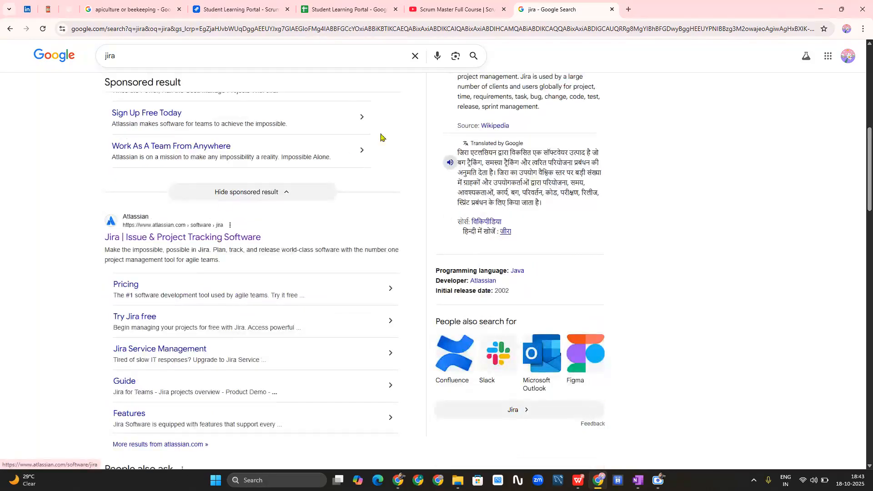
{"action": "left_click", "coordinate": [241, 9]}
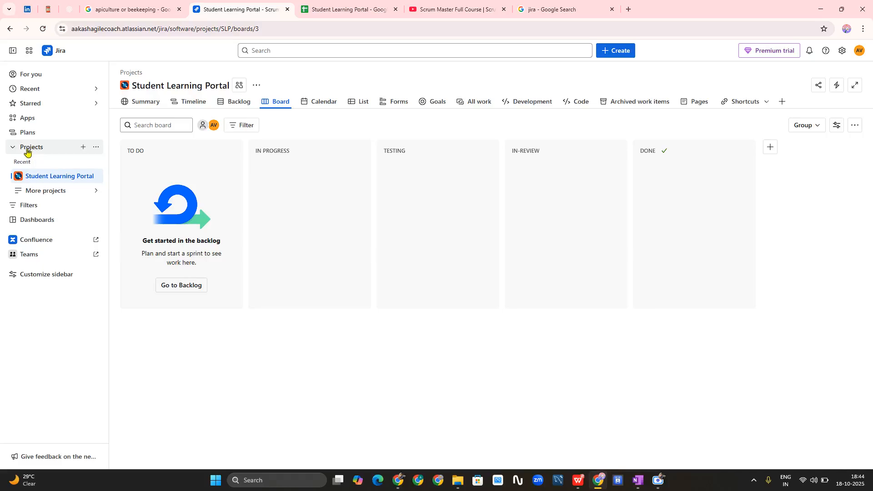
- Begin a new Jira project and view the Scrum template's details
{"action": "left_click", "coordinate": [81, 148]}
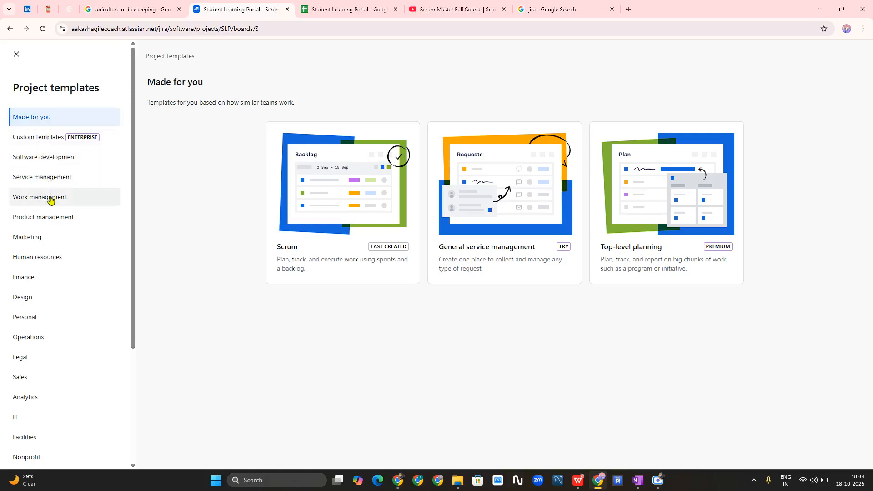
{"action": "scroll", "coordinate": [43, 225], "scroll_direction": "down", "scroll_amount": 4}
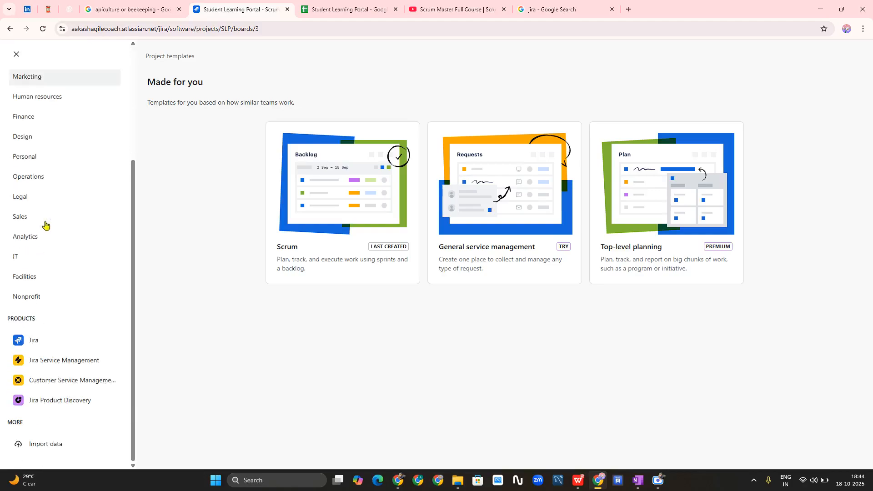
{"action": "scroll", "coordinate": [45, 225], "scroll_direction": "up", "scroll_amount": 4}
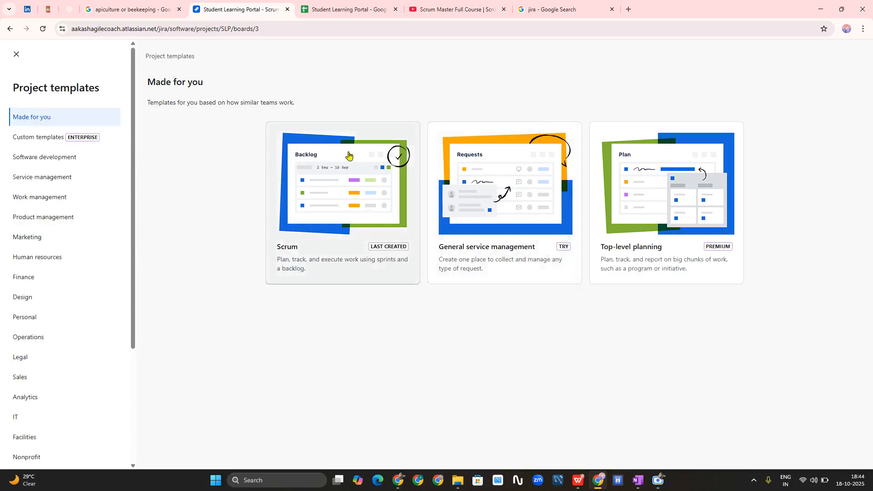
{"action": "left_click", "coordinate": [323, 209]}
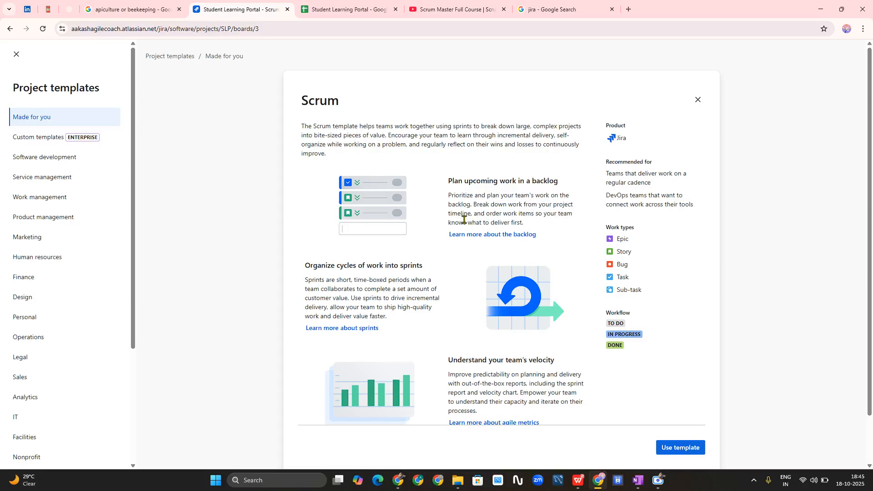
{"action": "scroll", "coordinate": [491, 194], "scroll_direction": "down", "scroll_amount": 1}
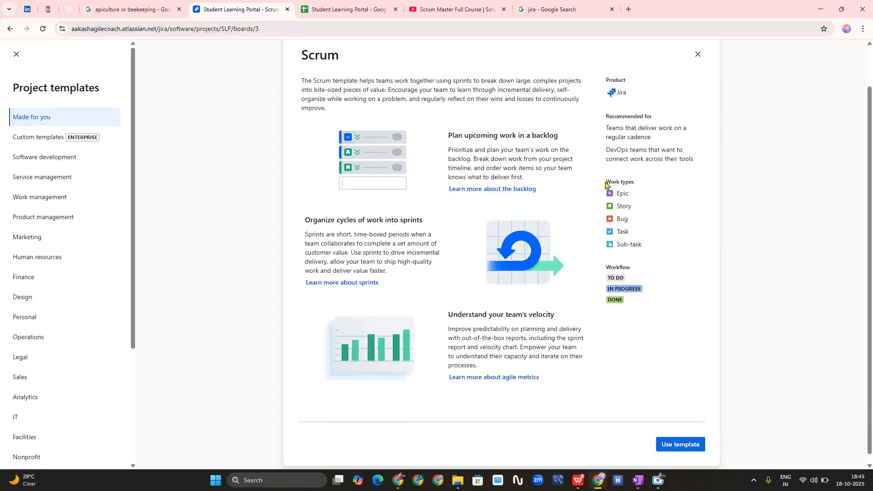
- Use the Scrum template and choose a team-managed project
{"action": "left_click_drag", "start_coordinate": [607, 181], "coordinate": [646, 184]}
{"action": "scroll", "coordinate": [572, 373], "scroll_direction": "down", "scroll_amount": 1}
{"action": "left_click", "coordinate": [668, 439]}
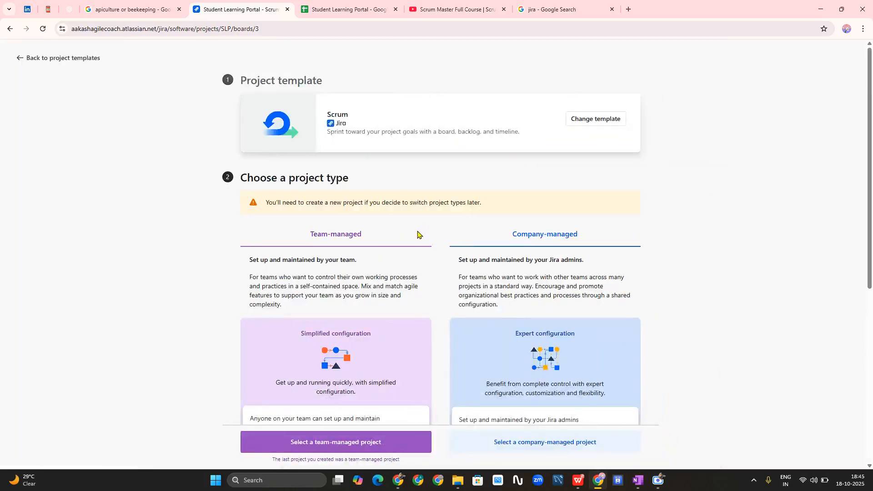
{"action": "scroll", "coordinate": [417, 235], "scroll_direction": "down", "scroll_amount": 4}
{"action": "scroll", "coordinate": [372, 195], "scroll_direction": "up", "scroll_amount": 4}
{"action": "scroll", "coordinate": [325, 219], "scroll_direction": "down", "scroll_amount": 4}
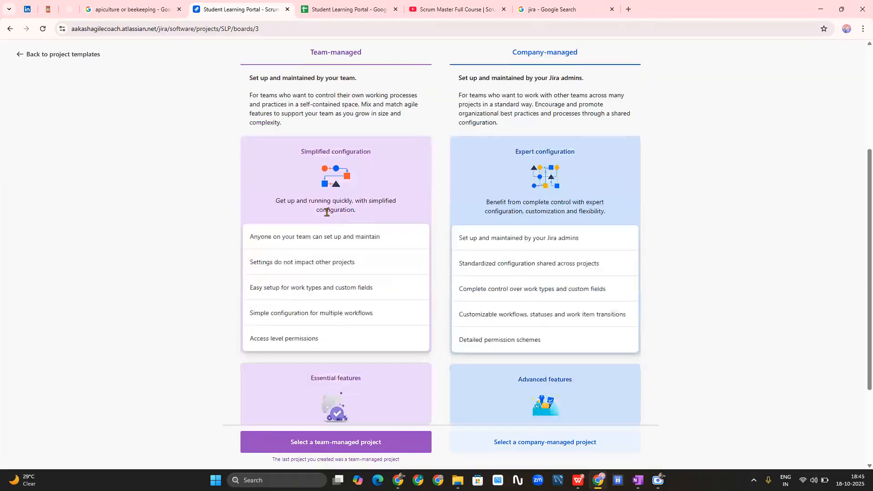
{"action": "left_click", "coordinate": [332, 443]}
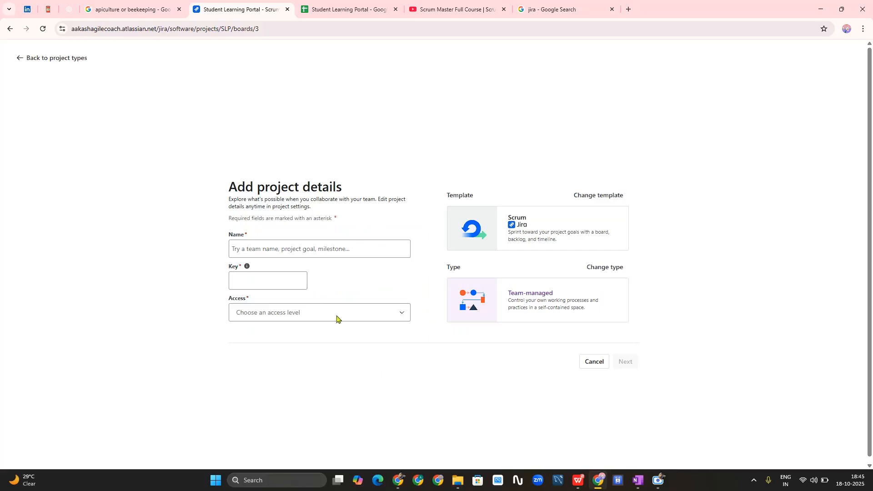
- Name the project 'Learning Management System (LMS)' with key LMS
{"action": "left_click", "coordinate": [293, 250]}
{"action": "type", "text": "L"}
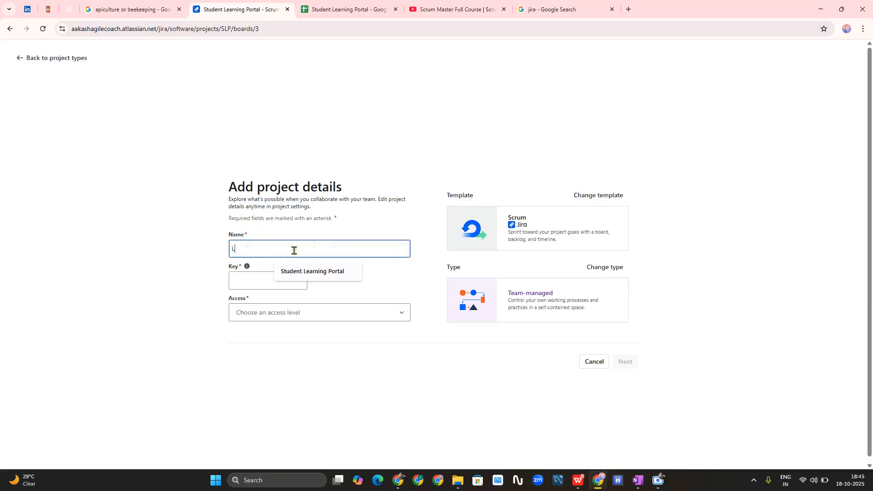
{"action": "type", "text": "earning"}
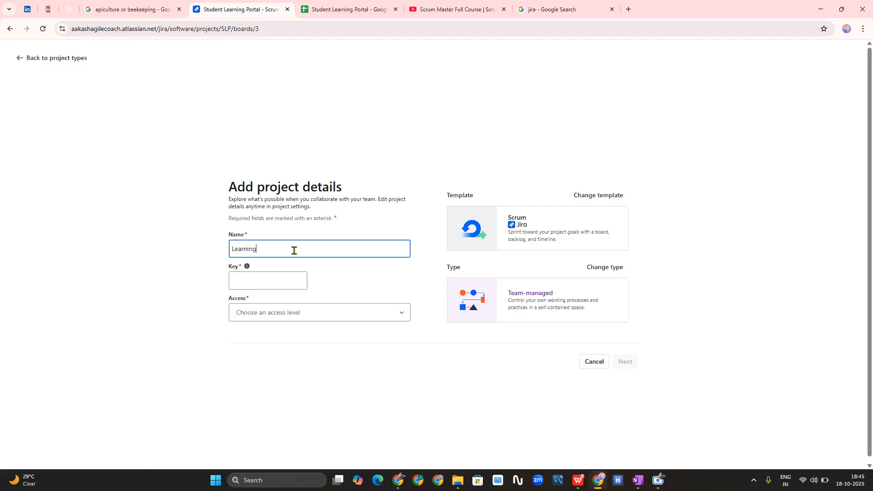
{"action": "type", "text": " Managment Sys"}
{"action": "key", "text": "BackSpace"}
{"action": "key", "text": "BackSpace"}
{"action": "key", "text": "BackSpace"}
{"action": "key", "text": "BackSpace"}
{"action": "type", "text": "ement System (LMS"}
{"action": "left_click", "coordinate": [164, 296]}
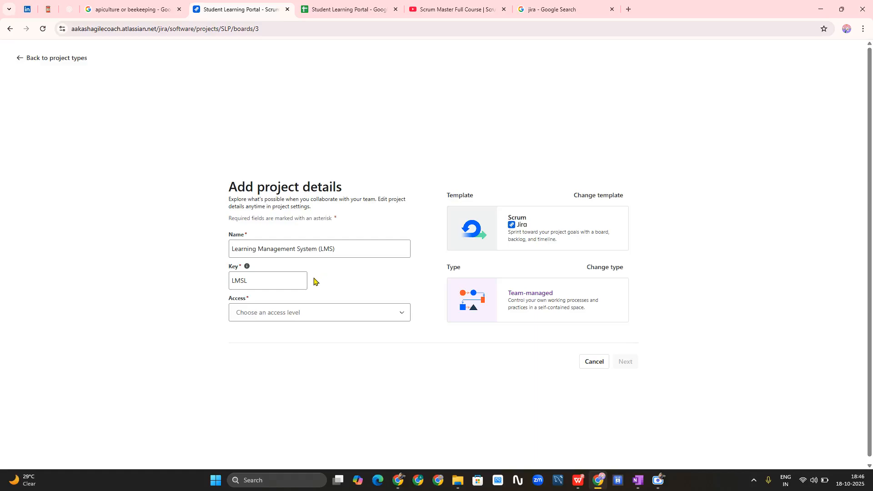
{"action": "left_click", "coordinate": [290, 277]}
{"action": "left_click", "coordinate": [121, 267]}
- Set the project access to Limited and submit the details
{"action": "left_click", "coordinate": [292, 313]}
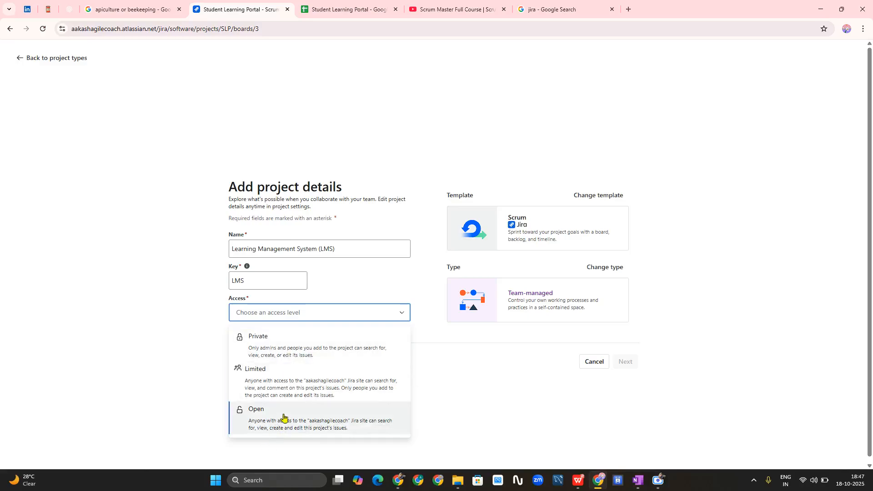
{"action": "left_click", "coordinate": [279, 384]}
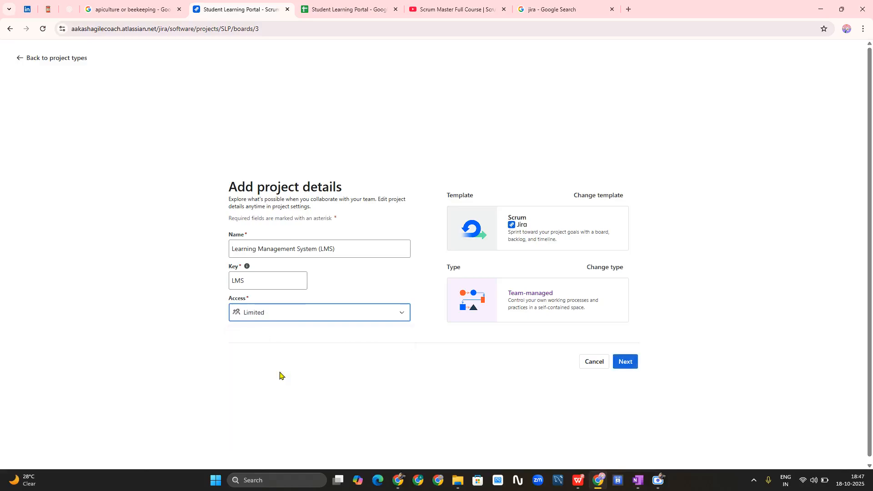
{"action": "left_click", "coordinate": [629, 361]}
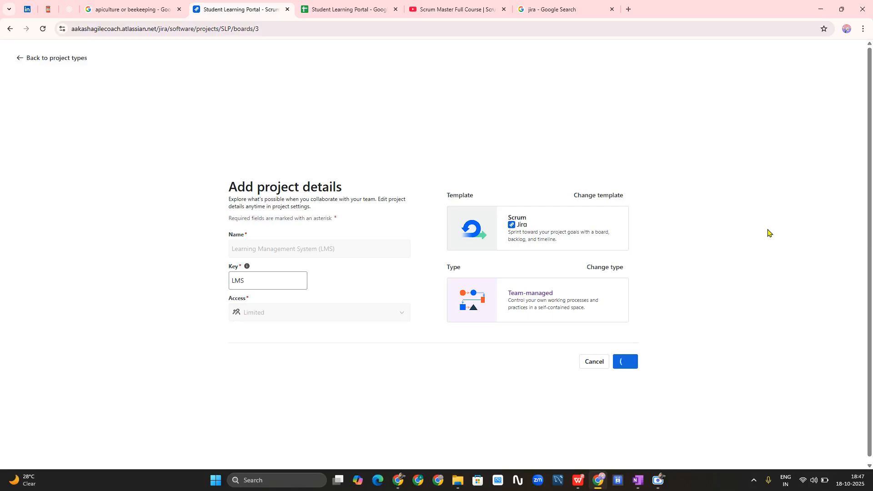
- Remove both invitees, skip inviting the team, and continue past Connect your work
{"action": "key", "text": "XF86AudioMicMute"}
{"action": "key", "text": "XF86AudioMicMute"}
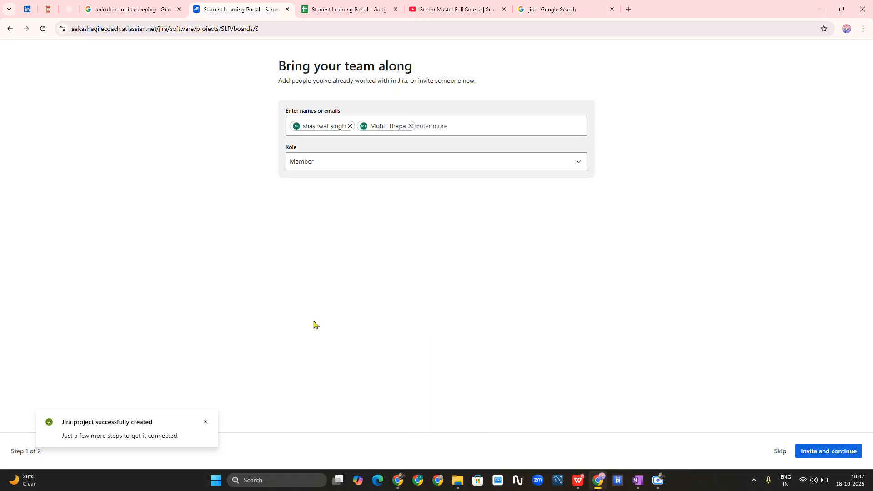
{"action": "left_click", "coordinate": [350, 126]}
{"action": "left_click", "coordinate": [348, 127]}
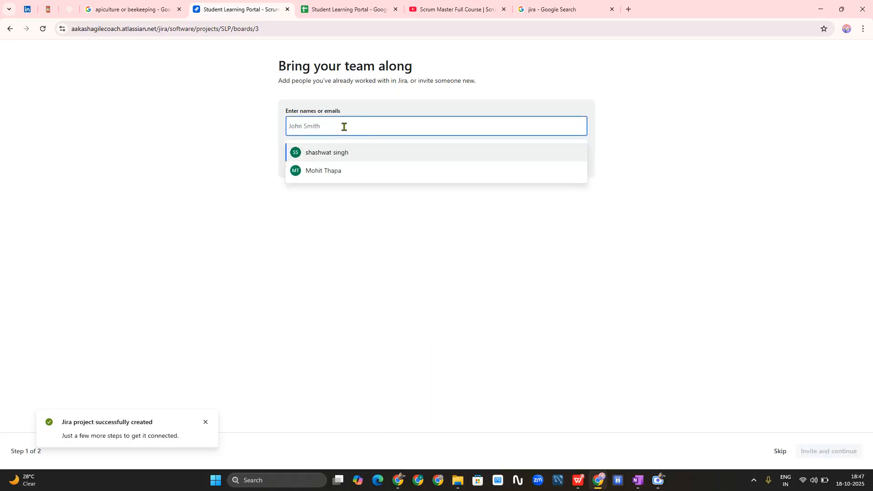
{"action": "left_click", "coordinate": [357, 298]}
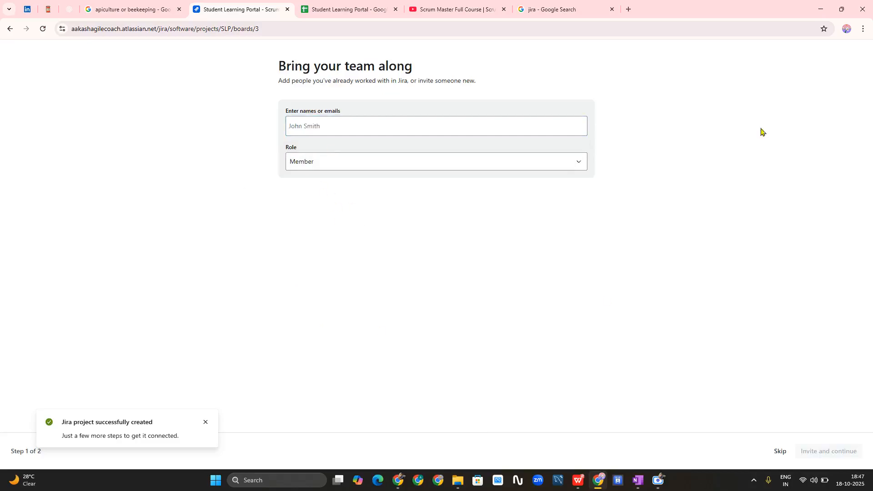
{"action": "left_click", "coordinate": [780, 456]}
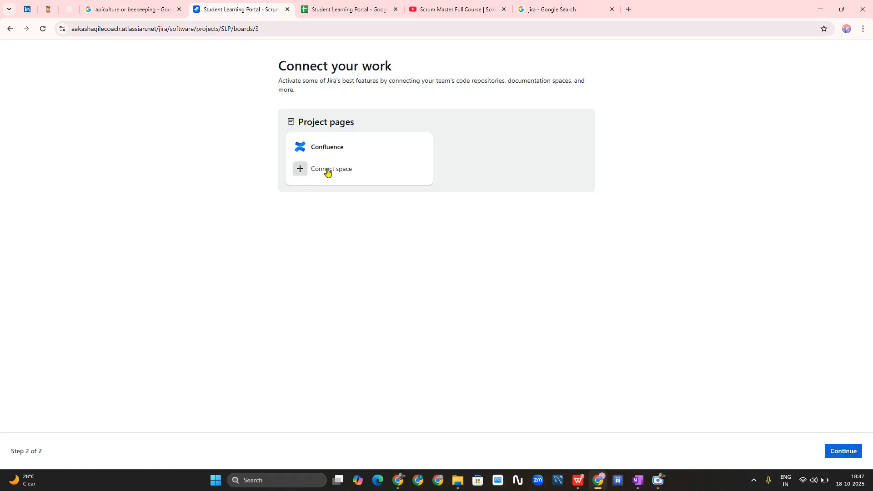
{"action": "left_click", "coordinate": [851, 451]}
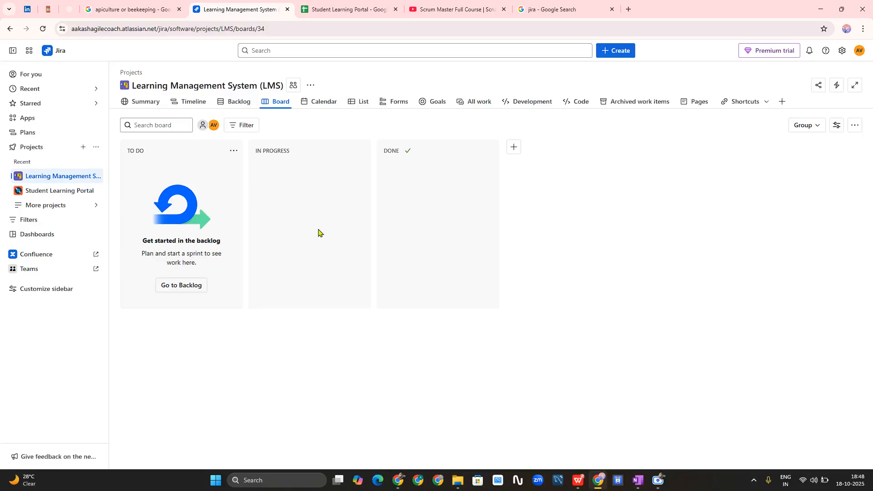
- Open the LMS project's backlog and turn on the epic panel
{"action": "left_click", "coordinate": [219, 103]}
{"action": "left_click", "coordinate": [241, 104]}
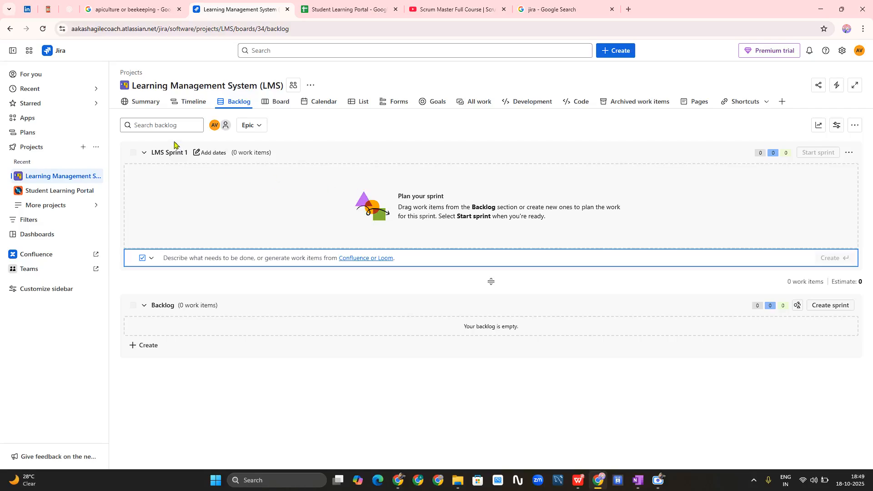
{"action": "left_click", "coordinate": [259, 129]}
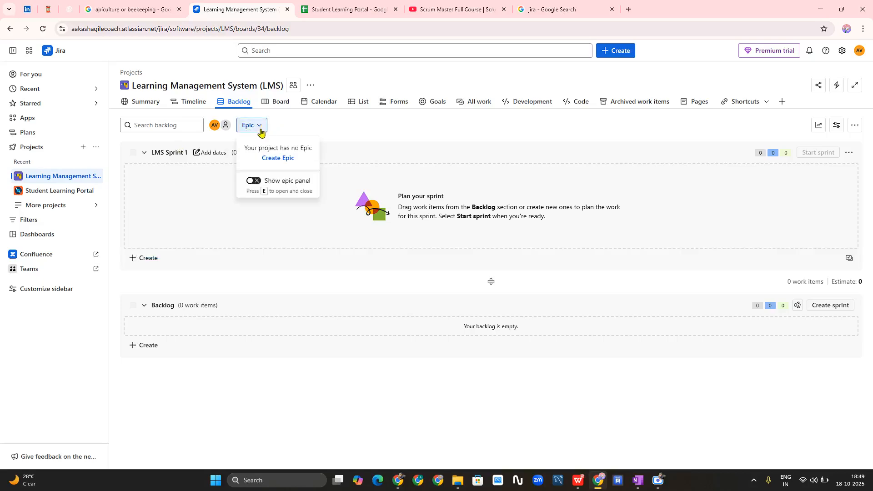
{"action": "left_click", "coordinate": [256, 182]}
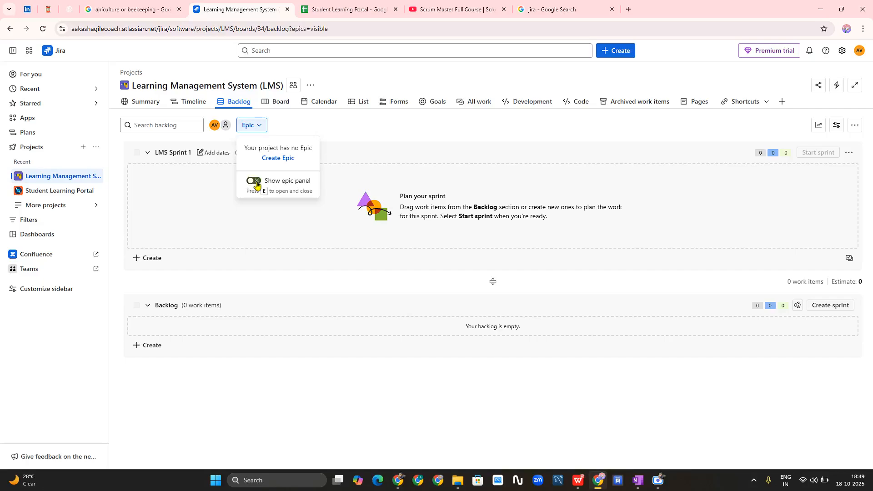
{"action": "left_click", "coordinate": [209, 211]}
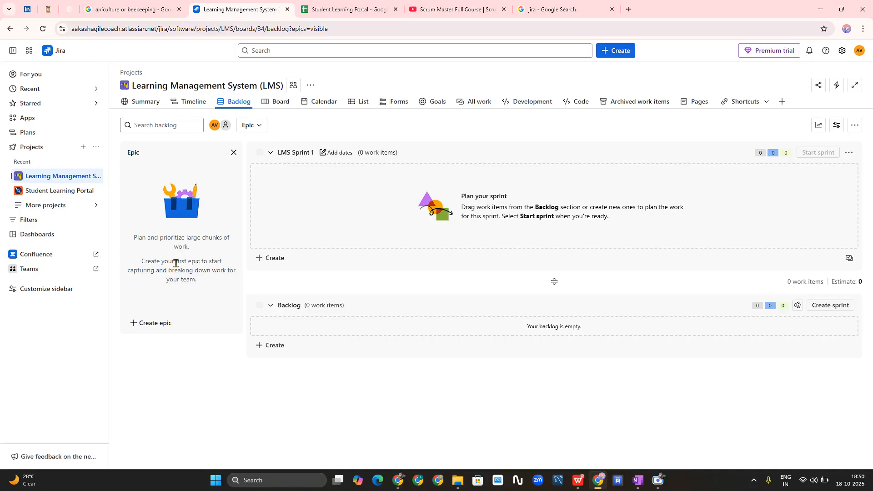
- Copy the 'User Management' epic name from cell A2 of the planning sheet
{"action": "left_click", "coordinate": [349, 8]}
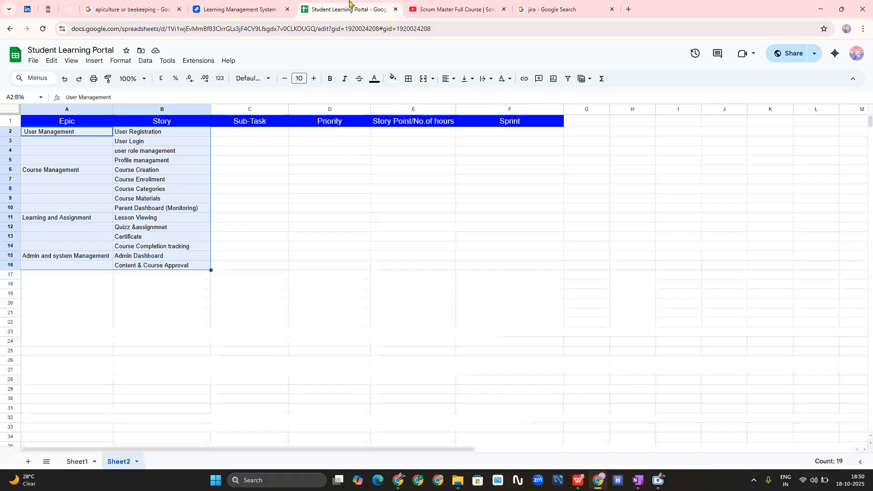
{"action": "left_click_drag", "start_coordinate": [251, 218], "coordinate": [252, 228]}
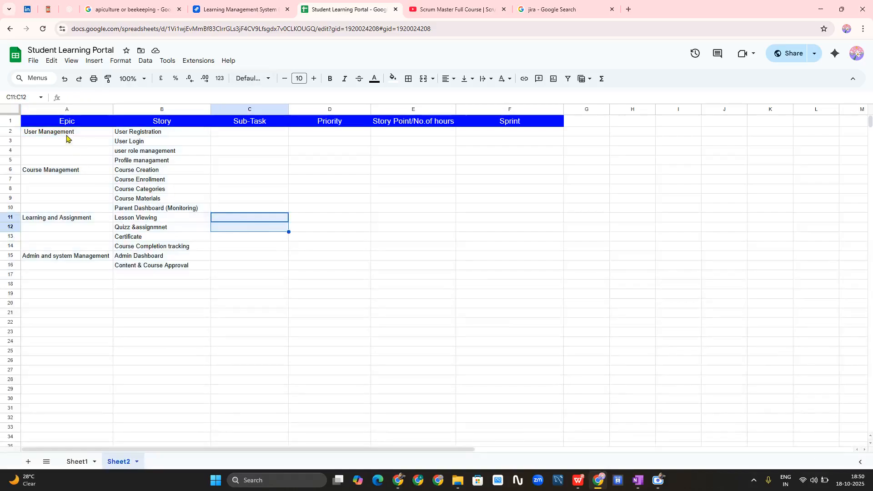
{"action": "left_click", "coordinate": [66, 135]}
{"action": "right_click", "coordinate": [68, 137]}
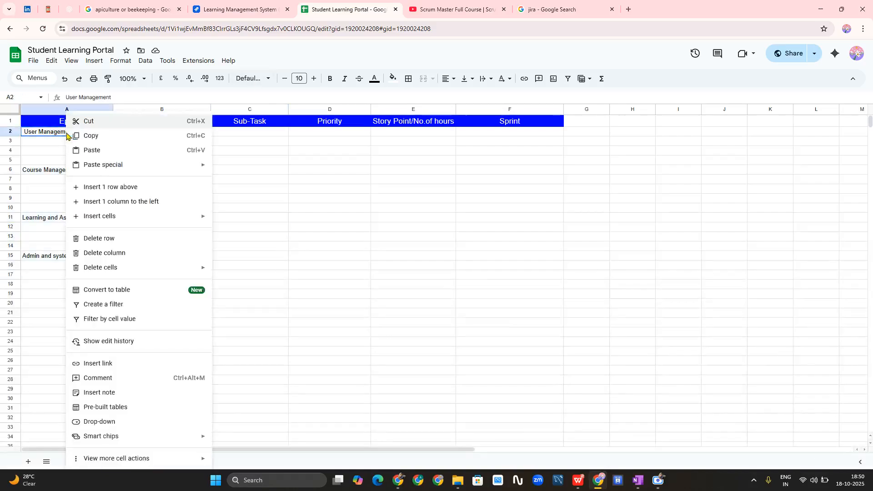
{"action": "left_click", "coordinate": [99, 135]}
{"action": "left_click", "coordinate": [208, 12]}
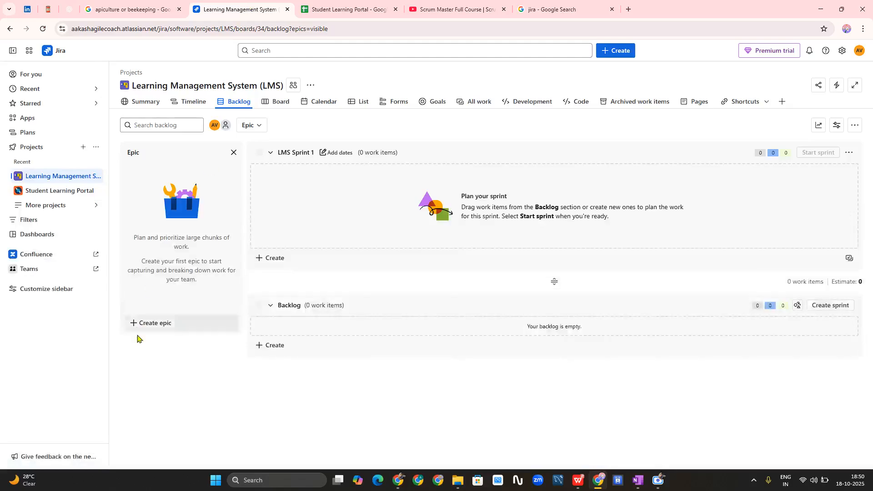
- Create the 'User Management' epic by pasting its name into the Epic panel's new-epic field
{"action": "left_click", "coordinate": [158, 324]}
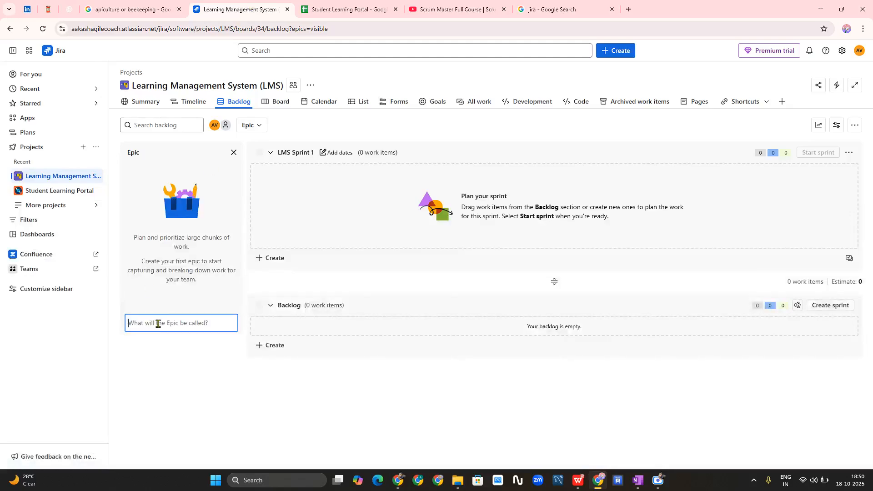
{"action": "key", "text": "ctrl+v"}
{"action": "left_click", "coordinate": [342, 216]}
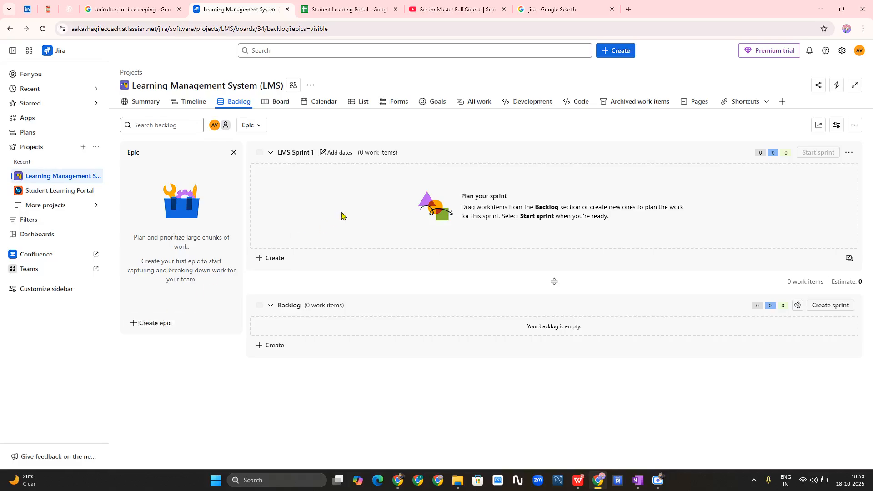
{"action": "left_click", "coordinate": [169, 323]}
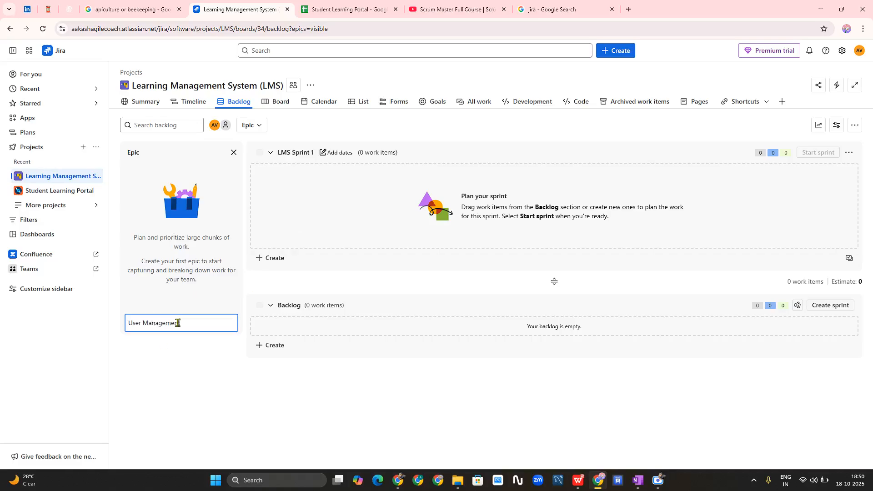
{"action": "key", "text": "Return"}
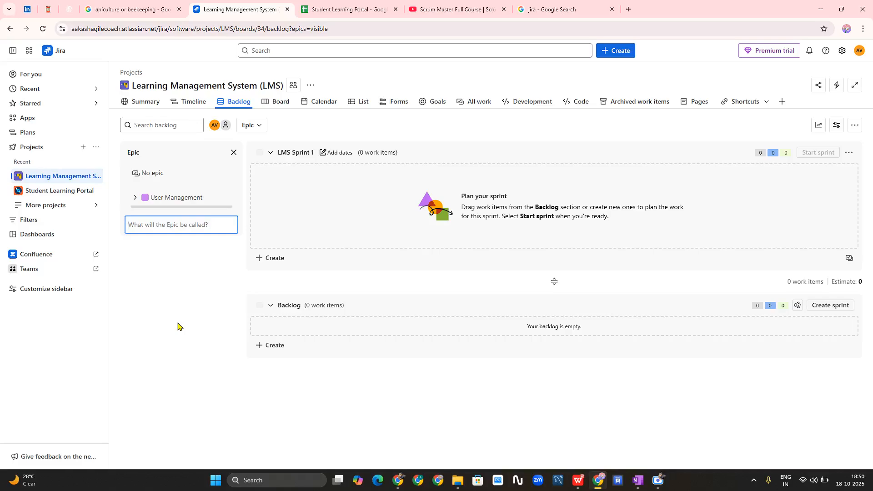
- Add the 'Course Management' epic, using the name from sheet cell A6
{"action": "left_click", "coordinate": [345, 9]}
{"action": "left_click", "coordinate": [57, 176]}
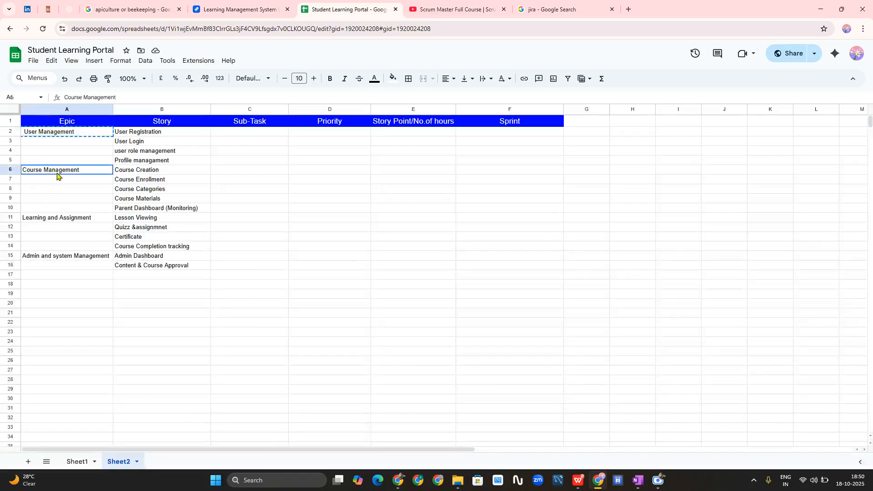
{"action": "left_click", "coordinate": [216, 10]}
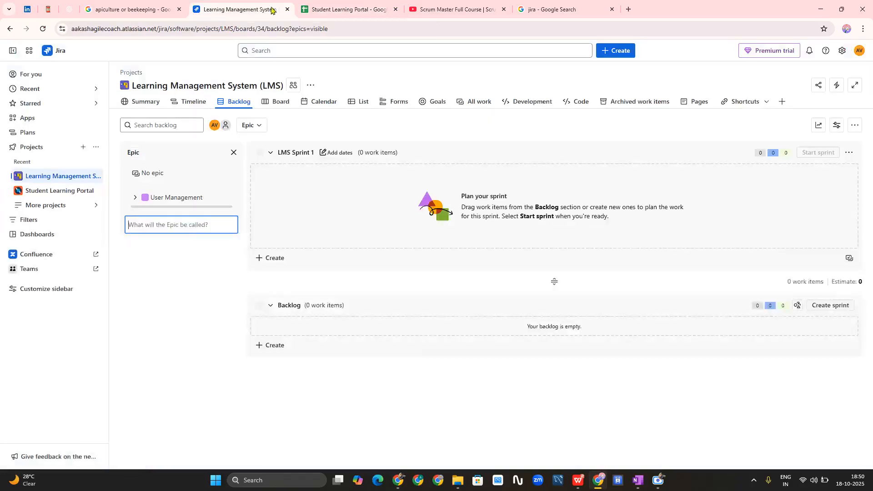
{"action": "left_click", "coordinate": [175, 297]}
{"action": "left_click", "coordinate": [170, 225]}
{"action": "key", "text": "ctrl+v"}
{"action": "key", "text": "Return"}
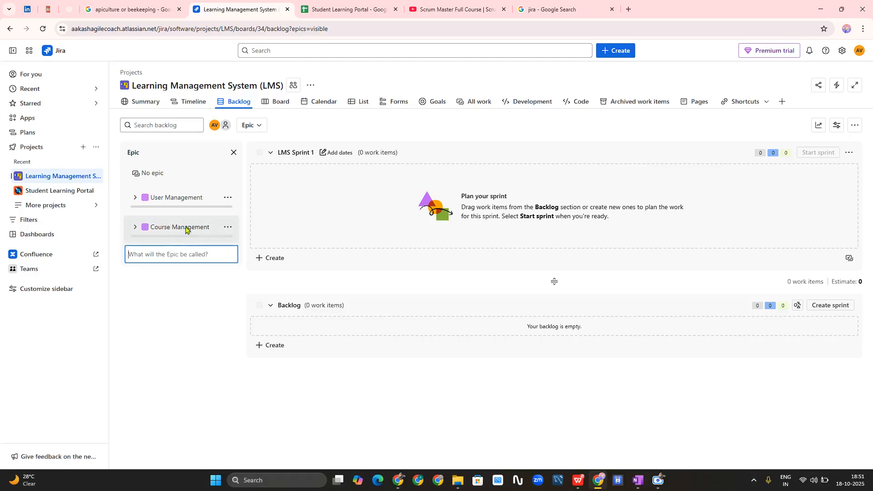
- Add the 'Learning and Assignment' epic, copied from sheet cell A11
{"action": "left_click", "coordinate": [334, 7]}
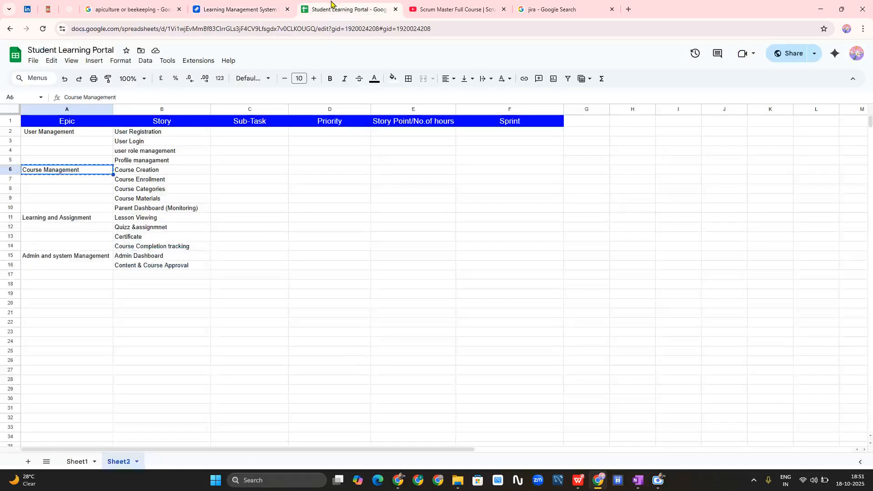
{"action": "left_click", "coordinate": [78, 222]}
{"action": "key", "text": "ctrl+c"}
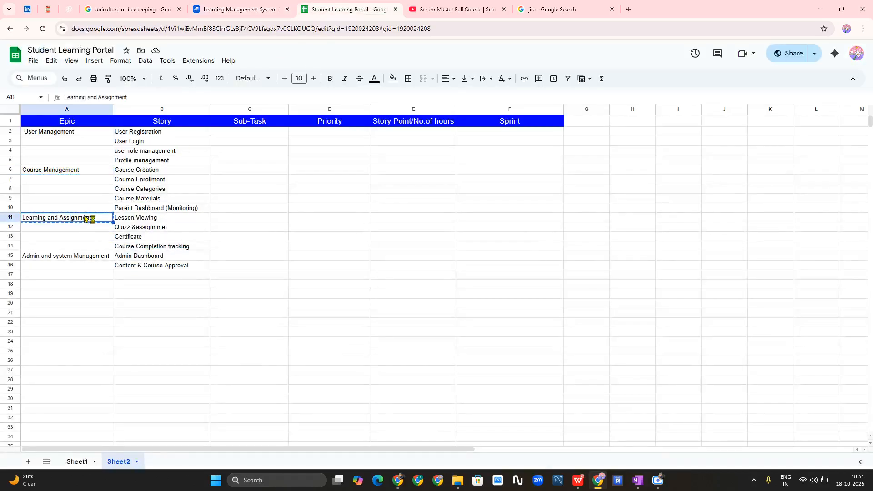
{"action": "left_click", "coordinate": [232, 6]}
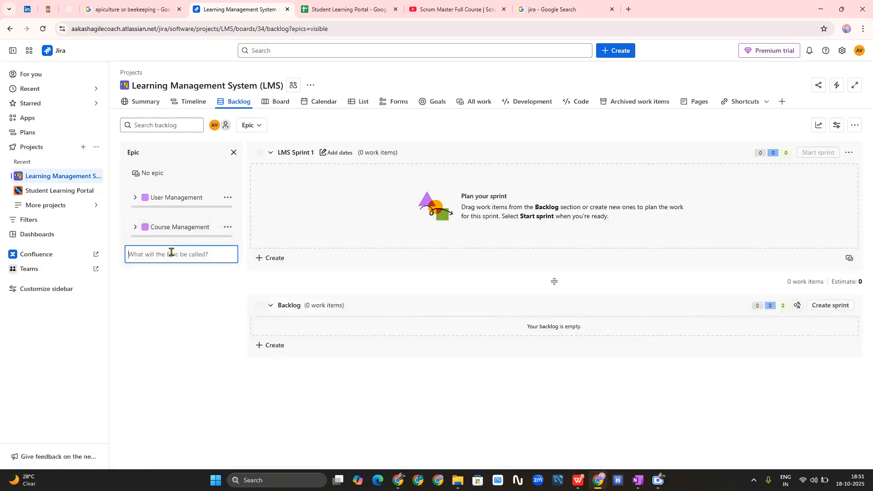
{"action": "key", "text": "ctrl+v"}
{"action": "key", "text": "Return"}
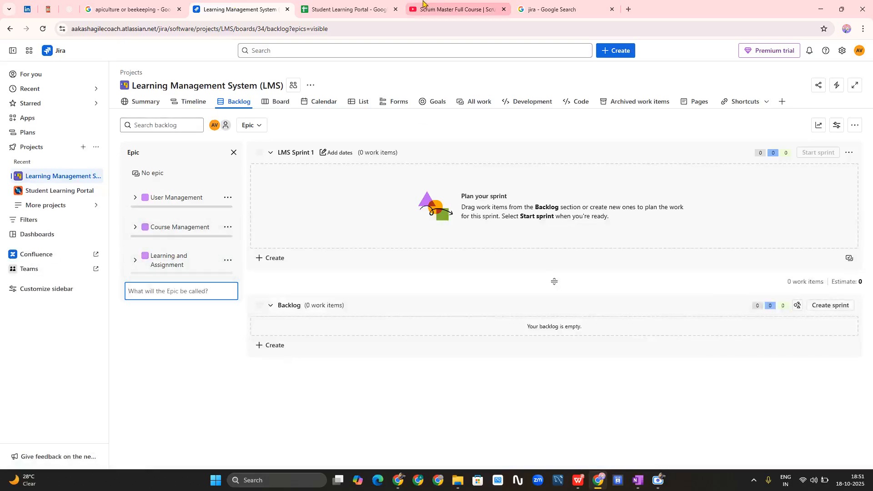
- Add the 'Admin and system Management' epic, copied from sheet cell A15
{"action": "left_click", "coordinate": [346, 9]}
{"action": "left_click", "coordinate": [68, 258]}
{"action": "key", "text": "ctrl+c"}
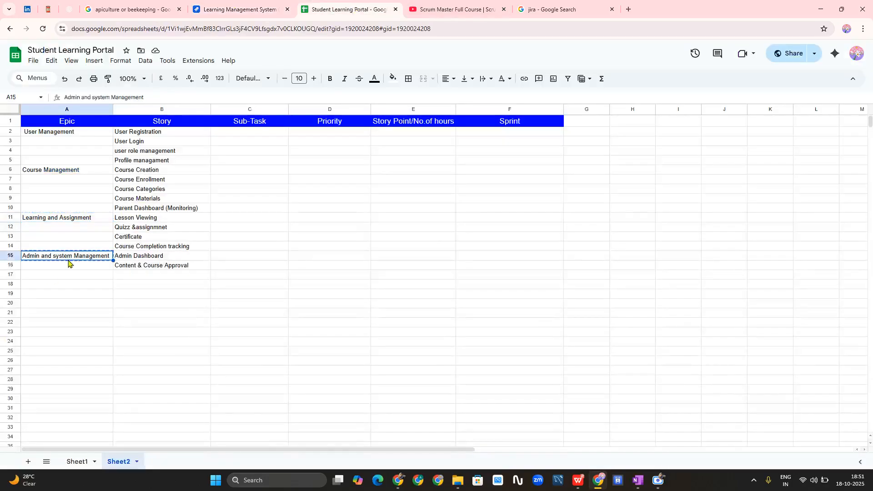
{"action": "left_click", "coordinate": [232, 9]}
{"action": "key", "text": "ctrl+v"}
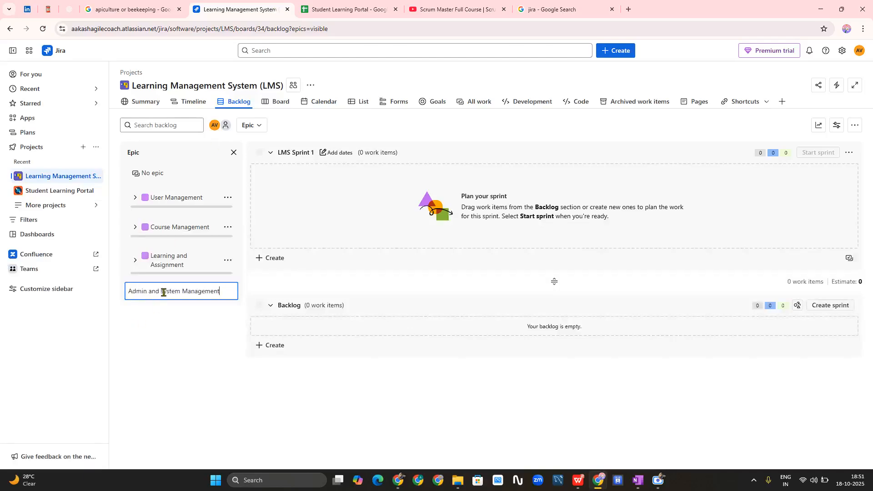
{"action": "key", "text": "Return"}
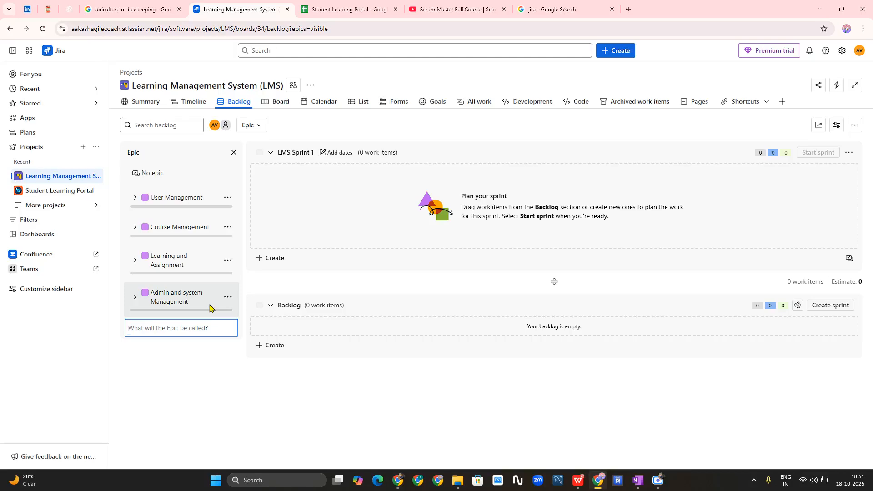
- Expand the User Management epic and open the LMS-1 epic's full details
{"action": "left_click", "coordinate": [145, 201]}
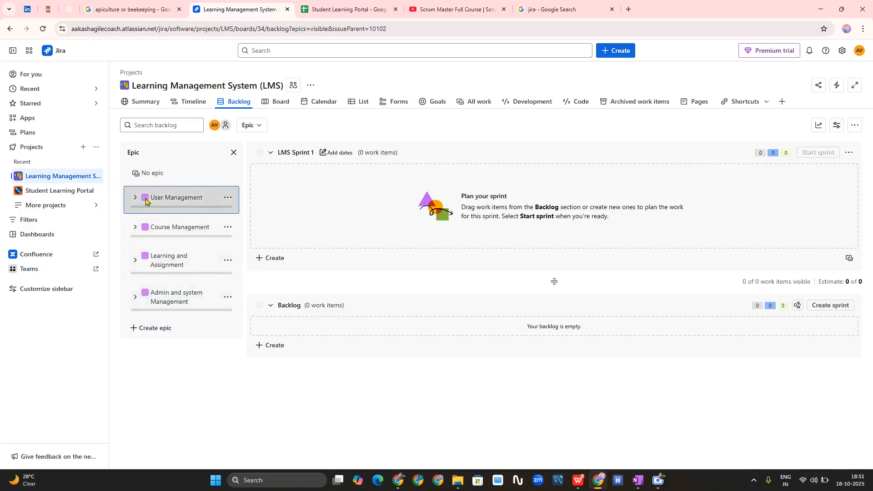
{"action": "left_click", "coordinate": [146, 200]}
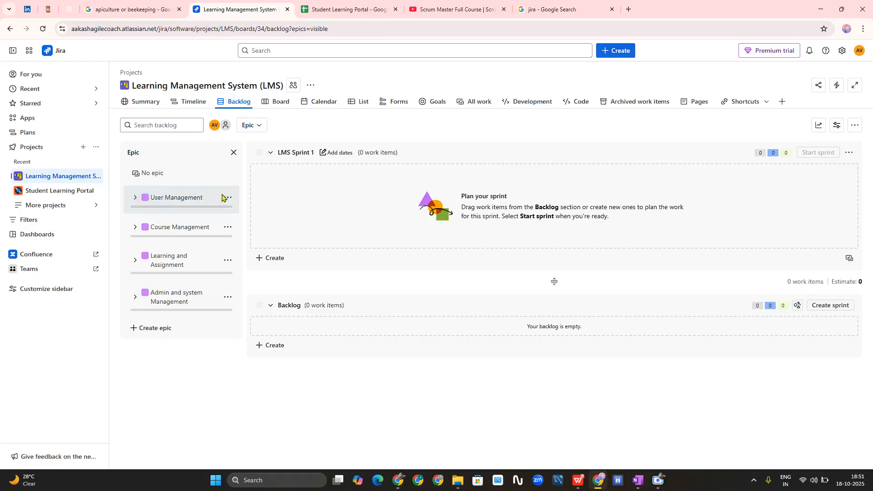
{"action": "left_click", "coordinate": [227, 197]}
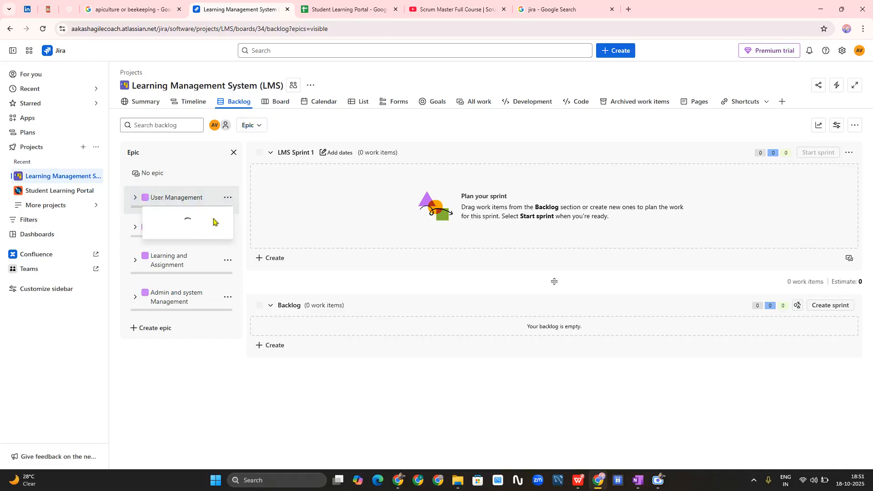
{"action": "left_click", "coordinate": [172, 375]}
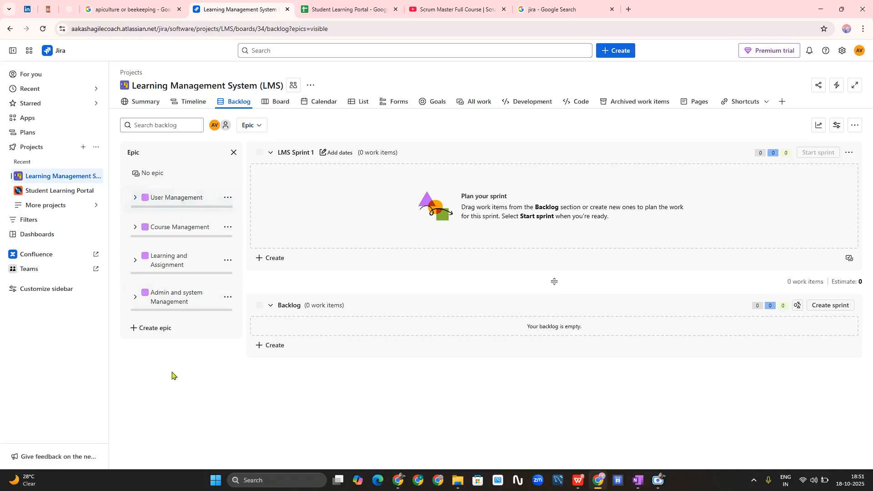
{"action": "left_click", "coordinate": [135, 198]}
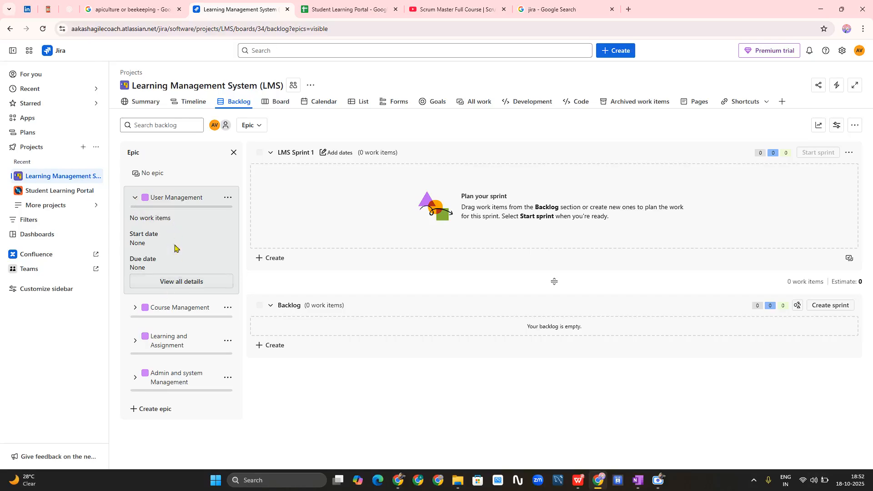
{"action": "left_click", "coordinate": [180, 284]}
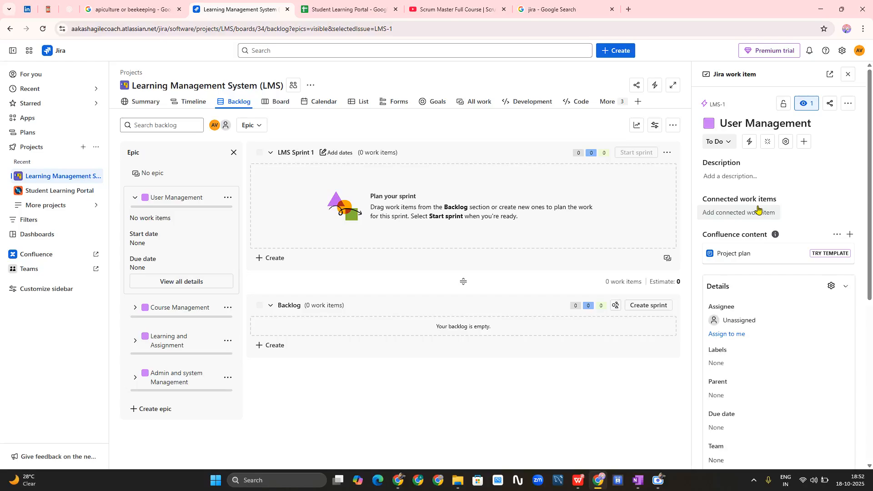
- Colour the User Management epic orange and the Course Management epic green
{"action": "left_click", "coordinate": [710, 125]}
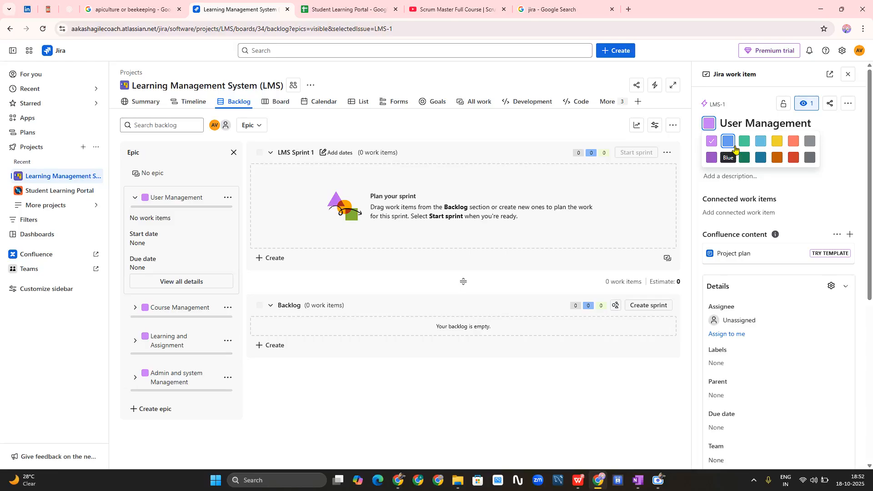
{"action": "left_click", "coordinate": [796, 144]}
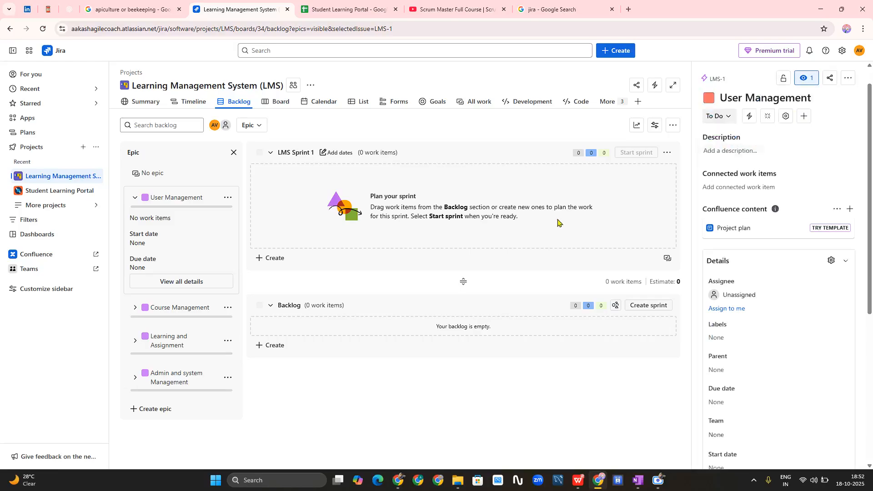
{"action": "left_click", "coordinate": [135, 307]}
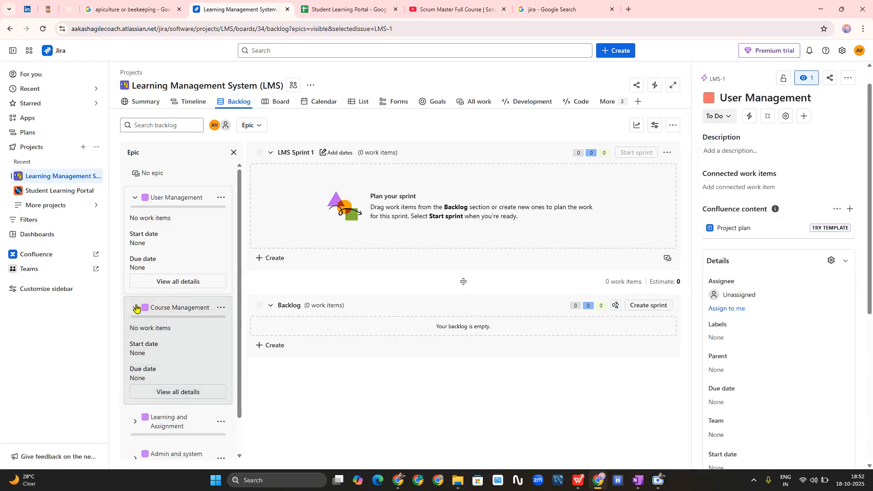
{"action": "left_click", "coordinate": [136, 198]}
{"action": "left_click", "coordinate": [194, 314]}
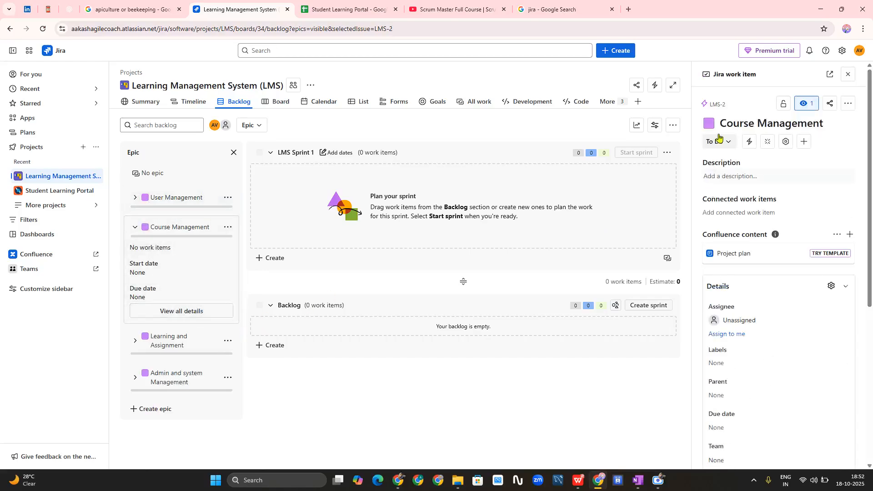
{"action": "left_click", "coordinate": [708, 128]}
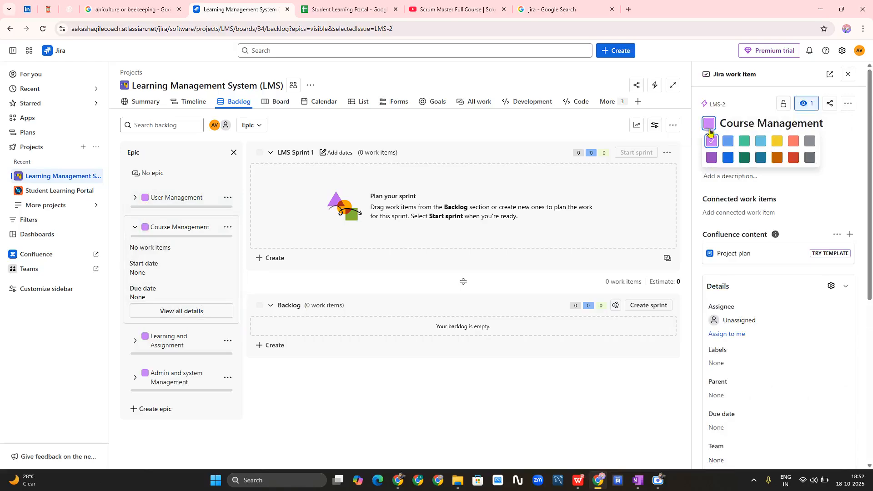
{"action": "left_click", "coordinate": [744, 141]}
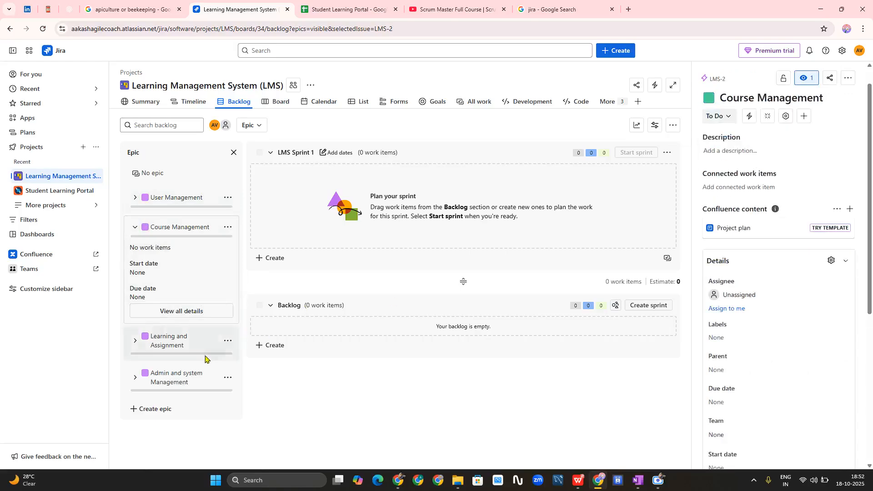
- Colour the Learning and Assignment epic dark teal
{"action": "left_click", "coordinate": [134, 231]}
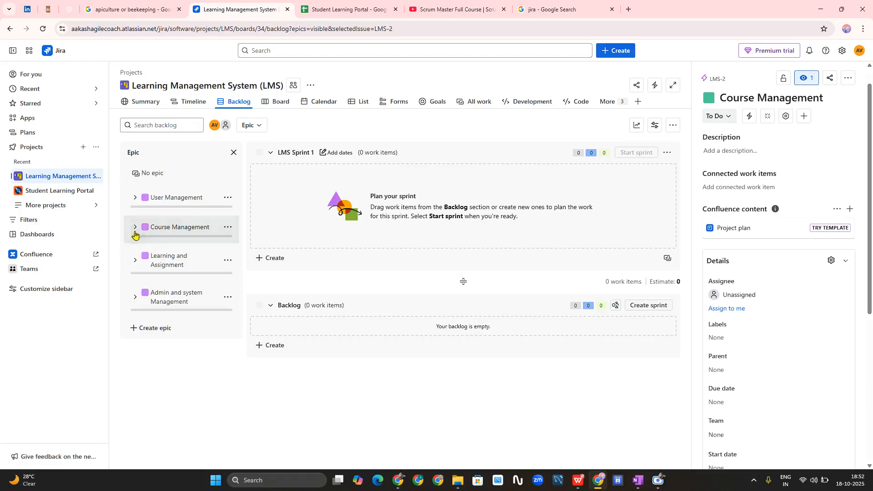
{"action": "left_click", "coordinate": [135, 261]}
{"action": "left_click", "coordinate": [176, 348]}
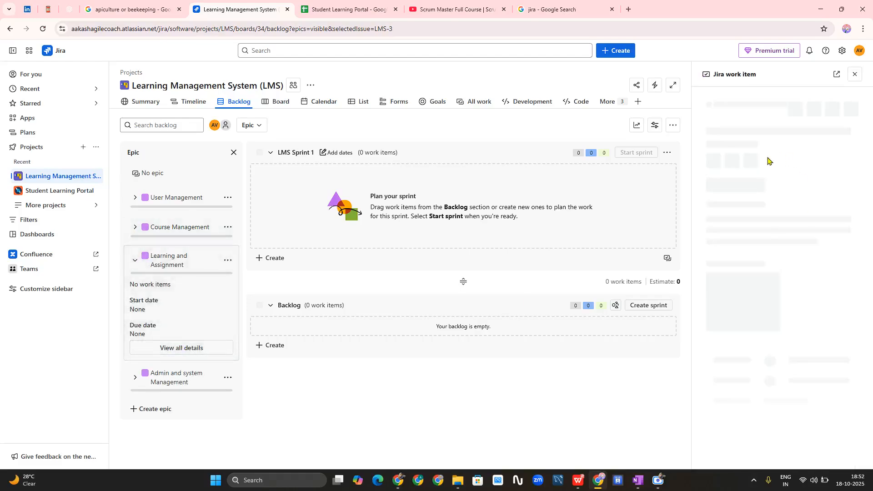
{"action": "left_click", "coordinate": [709, 123]}
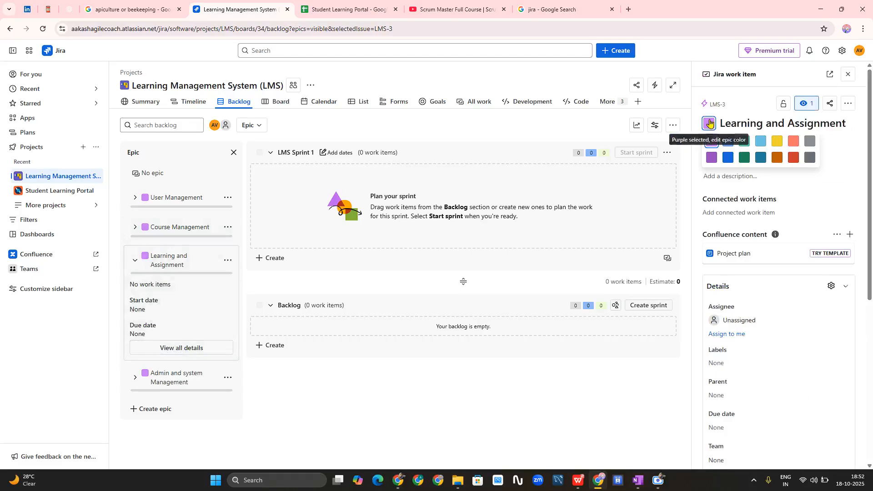
{"action": "left_click", "coordinate": [761, 157]}
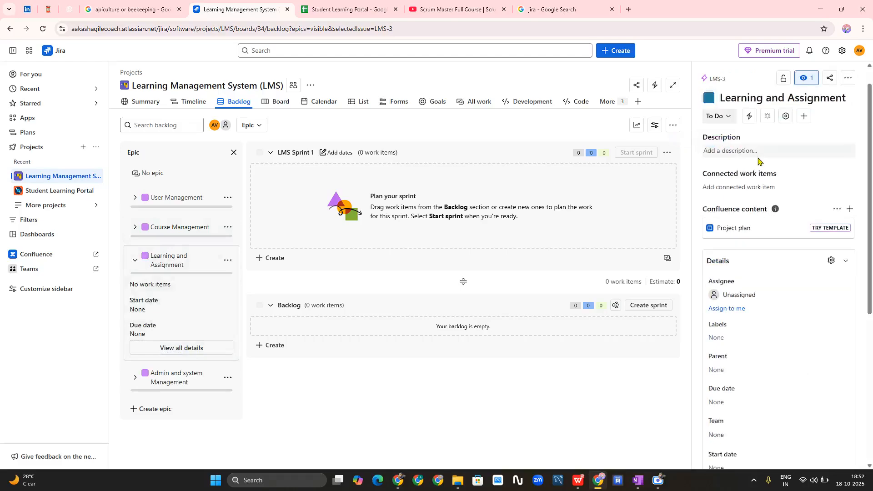
{"action": "left_click", "coordinate": [135, 260]}
- Colour the Admin and system Management epic dark teal, reload the backlog and close the details panel
{"action": "left_click", "coordinate": [137, 295]}
{"action": "left_click", "coordinate": [136, 296]}
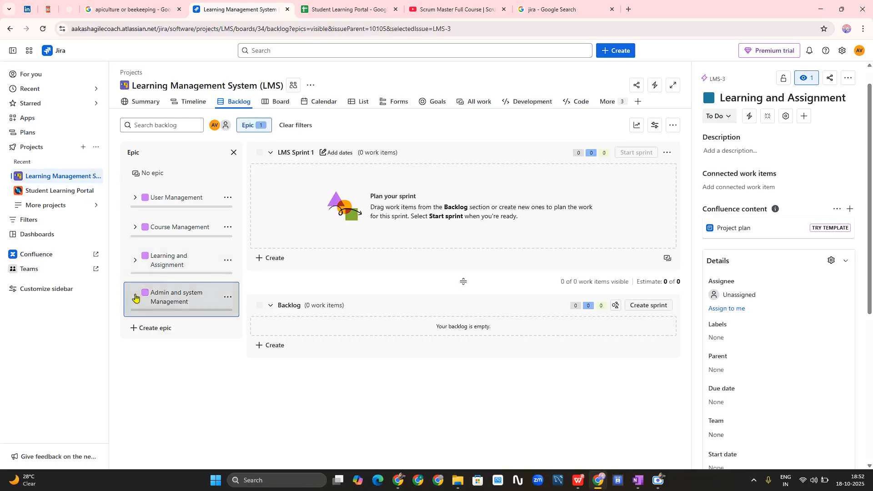
{"action": "left_click", "coordinate": [180, 385]}
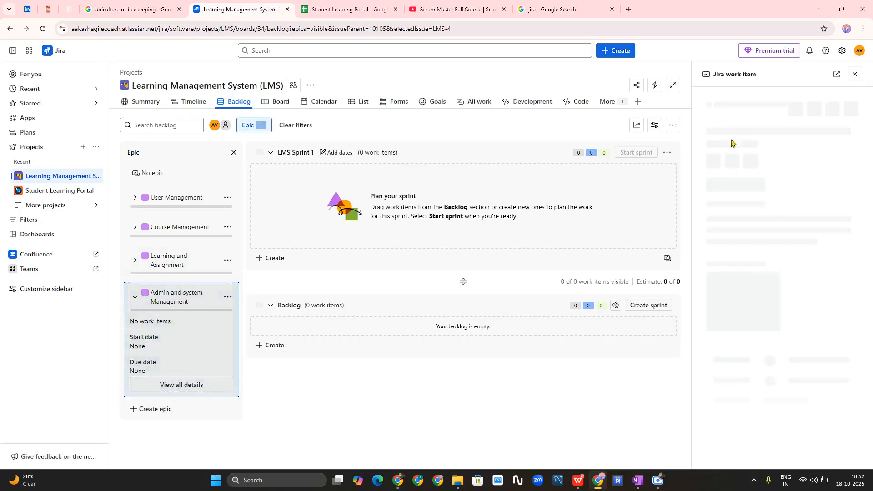
{"action": "left_click", "coordinate": [708, 129]}
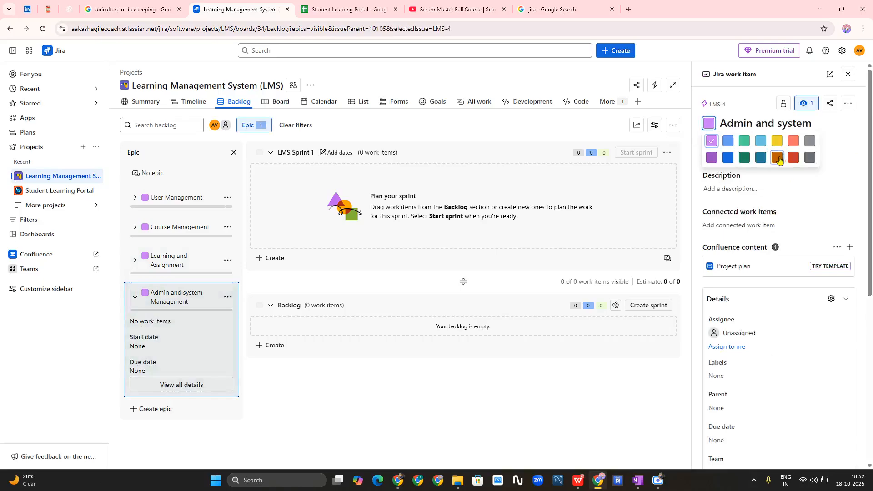
{"action": "left_click", "coordinate": [761, 157]}
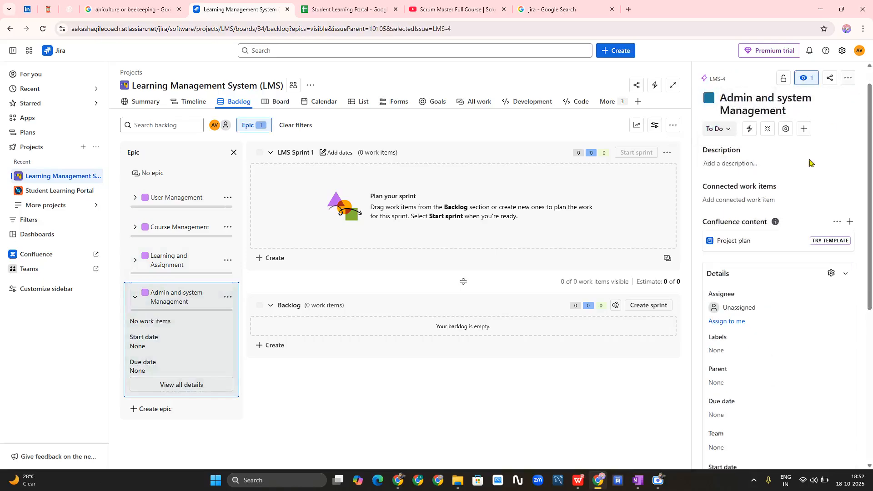
{"action": "left_click", "coordinate": [135, 297]}
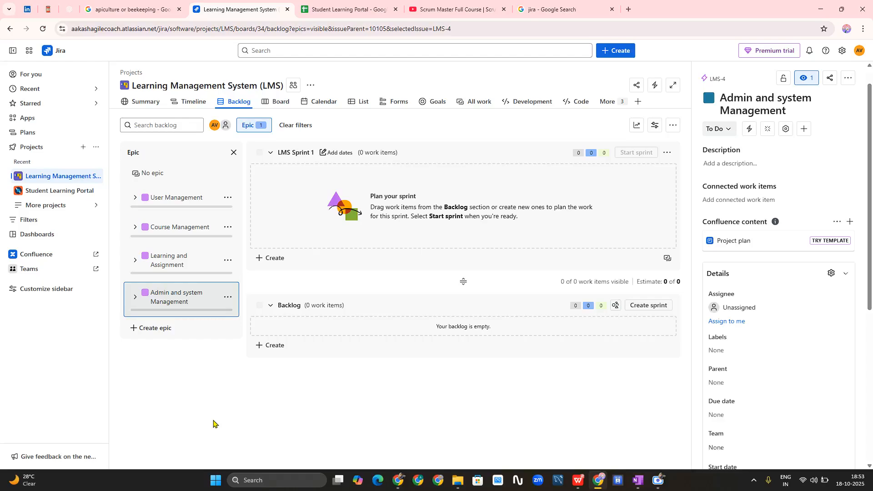
{"action": "left_click", "coordinate": [40, 35]}
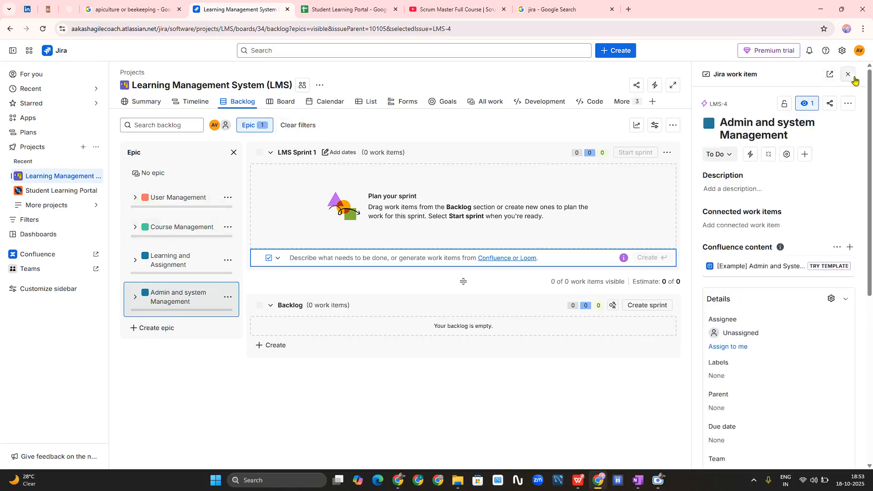
{"action": "left_click", "coordinate": [853, 77]}
{"action": "left_click", "coordinate": [455, 9]}
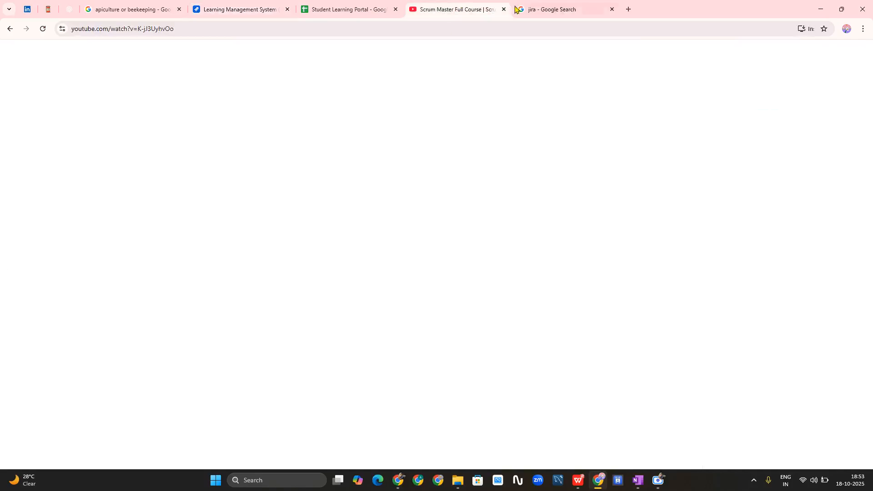
- Close the Scrum Master video and Jira search tabs to get back to the Jira backlog
{"action": "left_click", "coordinate": [503, 10]}
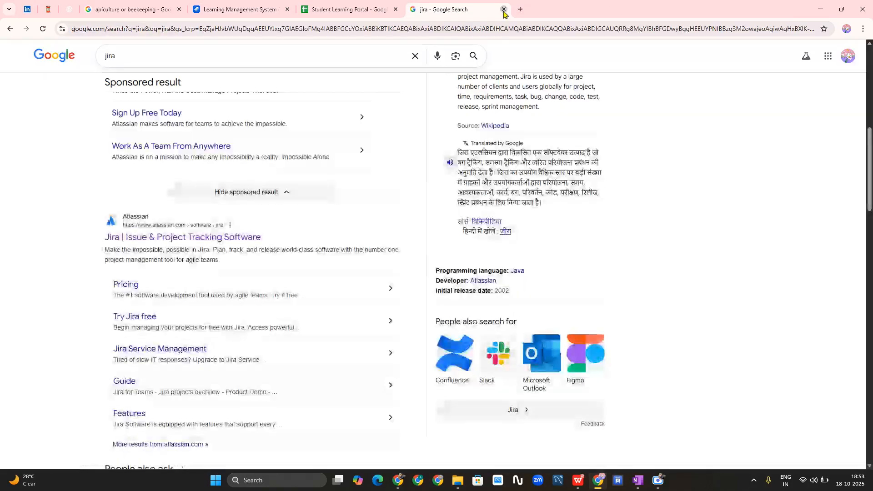
{"action": "left_click", "coordinate": [504, 9]}
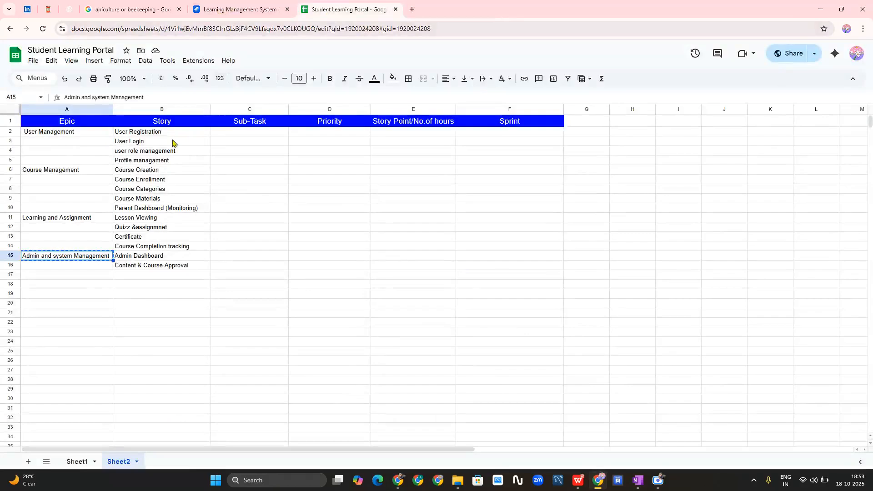
{"action": "left_click", "coordinate": [242, 6]}
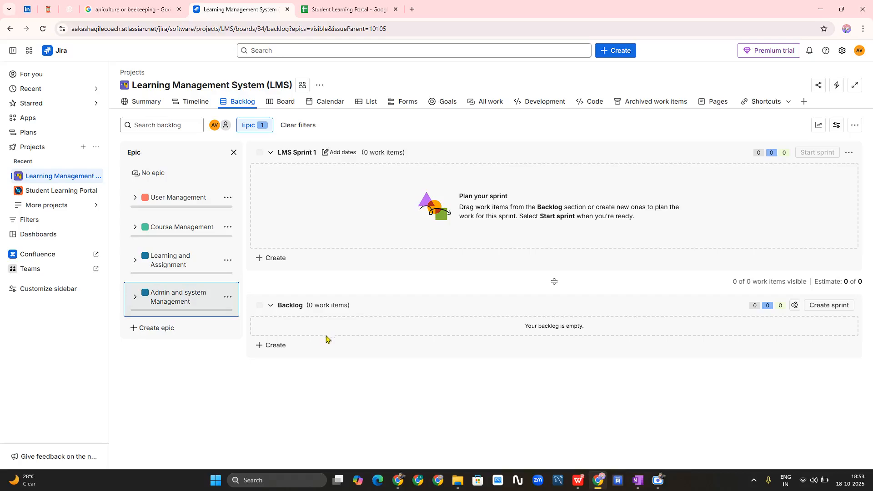
- Check the User Registration story in sheet cell B2, then start a new backlog item in Jira
{"action": "left_click", "coordinate": [376, 7]}
{"action": "left_click", "coordinate": [141, 135]}
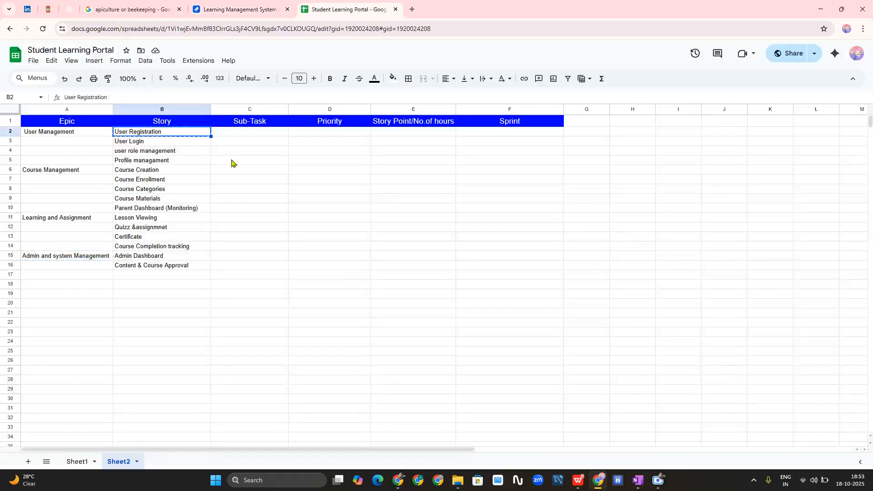
{"action": "left_click", "coordinate": [282, 6]}
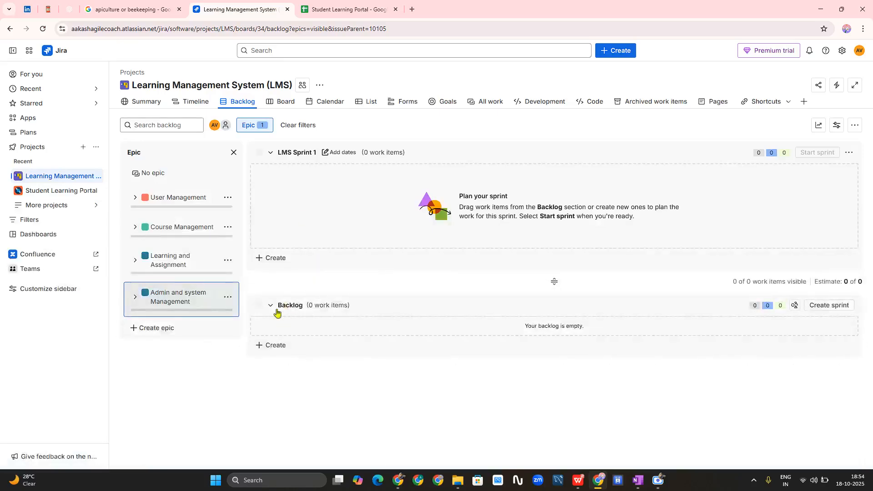
{"action": "left_click", "coordinate": [278, 352]}
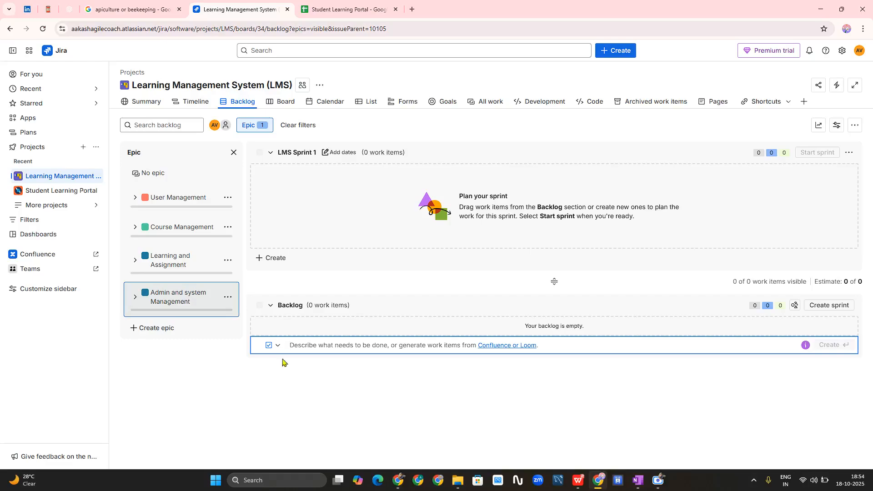
- Give the new backlog item the summary 'User Registration' and bring up its work-type choices
{"action": "type", "text": "User Registration"}
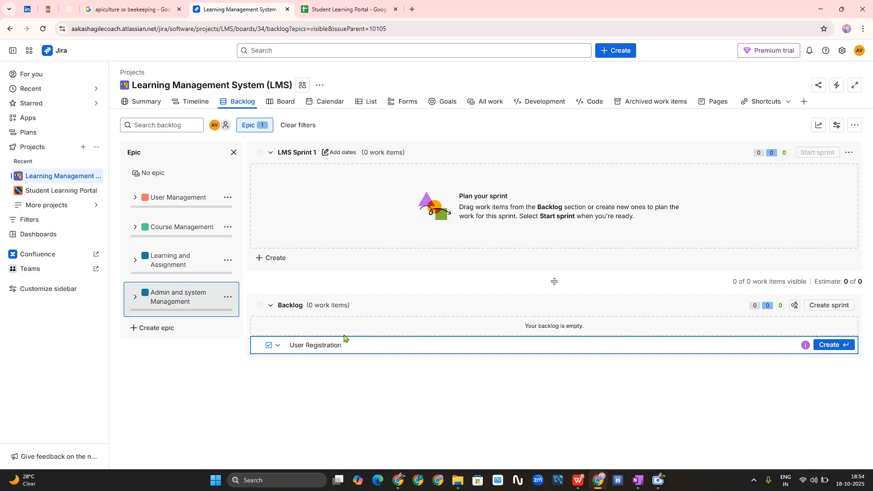
{"action": "left_click", "coordinate": [277, 347]}
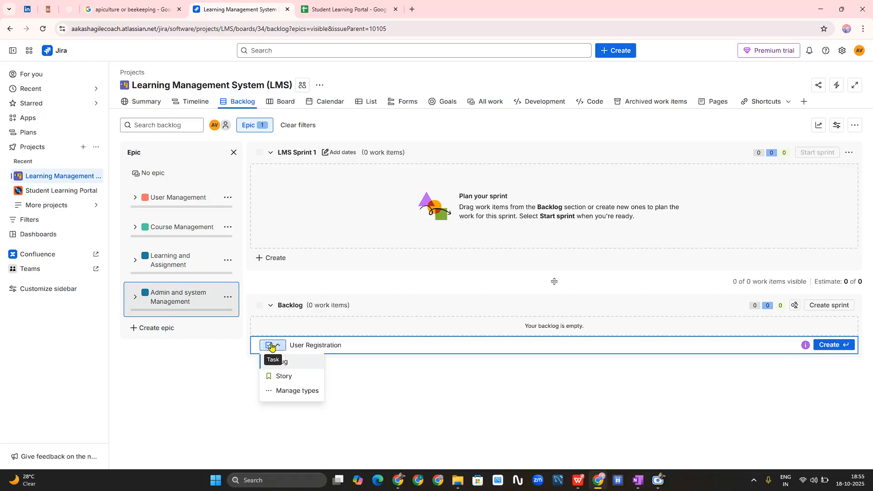
- Make the item a Story and create it as LMS-5 'User Registration' in the backlog
{"action": "left_click", "coordinate": [284, 381]}
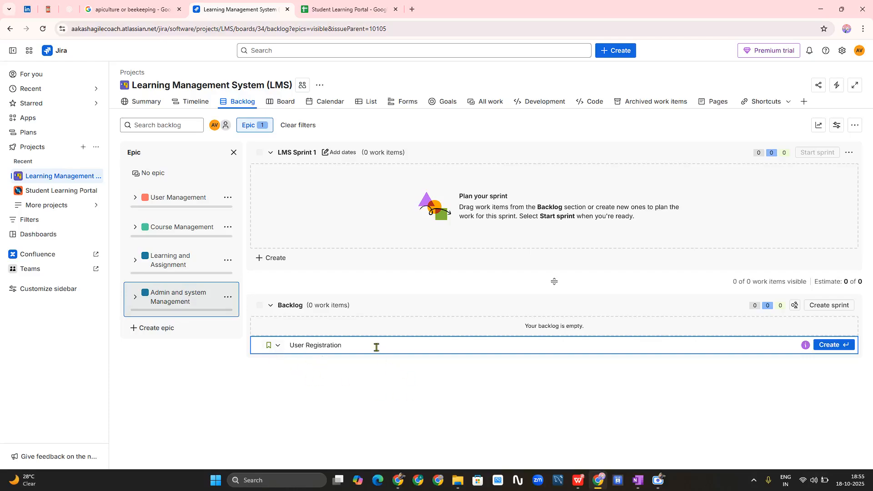
{"action": "key", "text": "Return"}
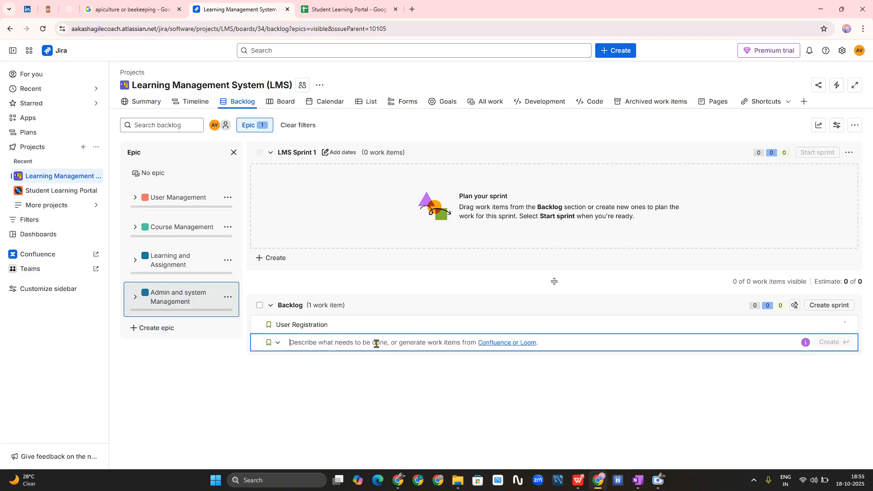
{"action": "left_click", "coordinate": [359, 430]}
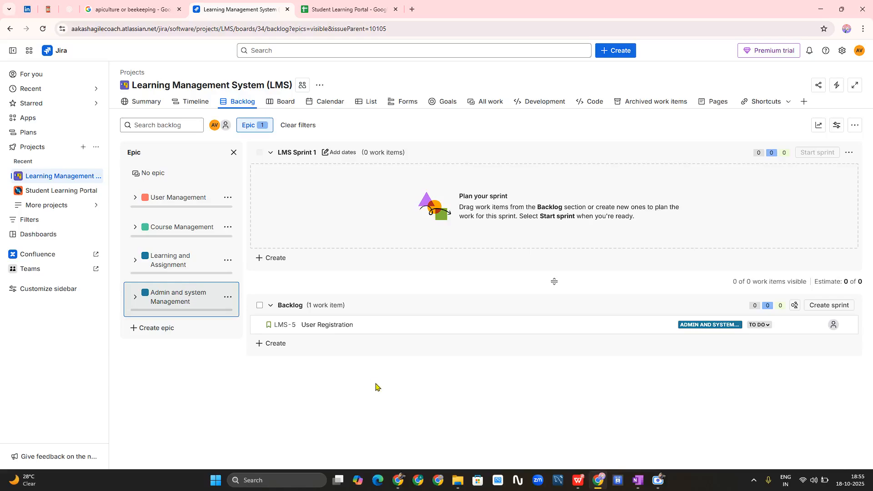
- Set LMS-5's parent epic to LMS-1 User Management, then reload and clear the epic filter
{"action": "left_click", "coordinate": [708, 325]}
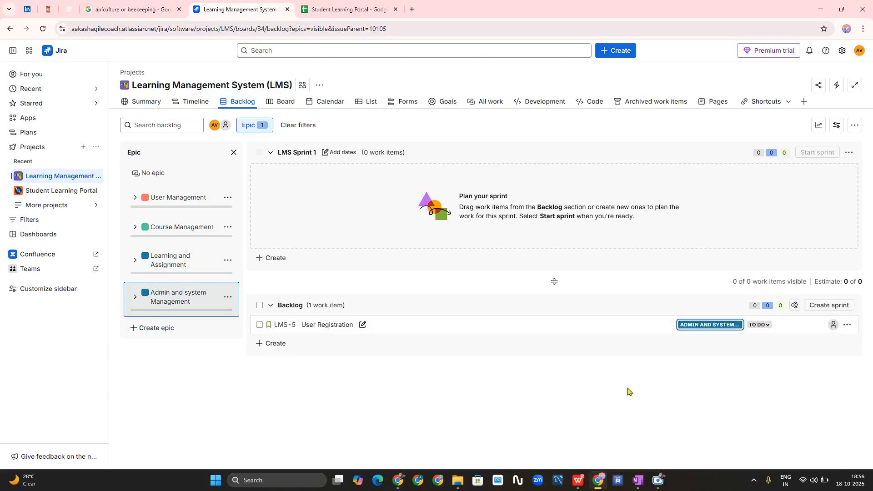
{"action": "left_click", "coordinate": [703, 327]}
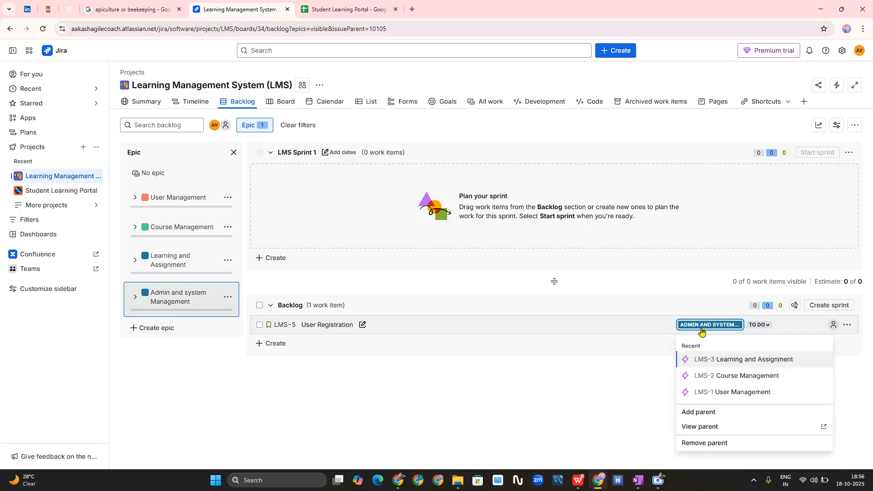
{"action": "left_click", "coordinate": [728, 398]}
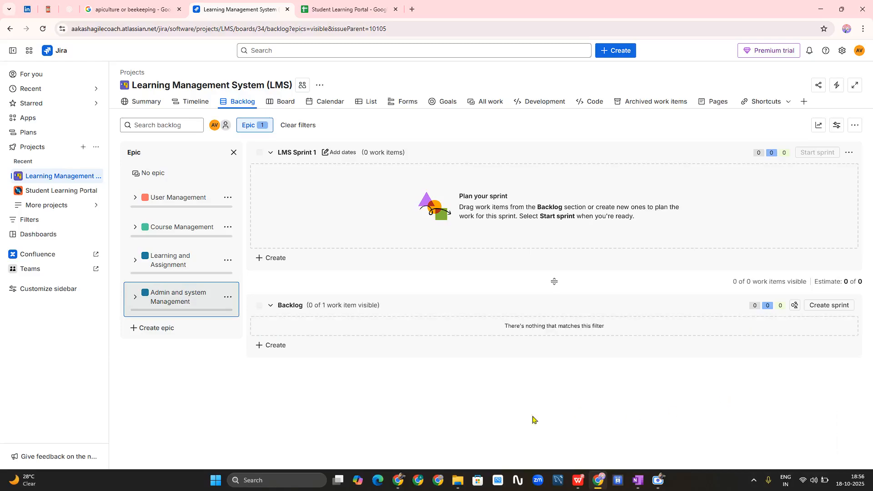
{"action": "left_click", "coordinate": [43, 28]}
{"action": "left_click", "coordinate": [194, 307]}
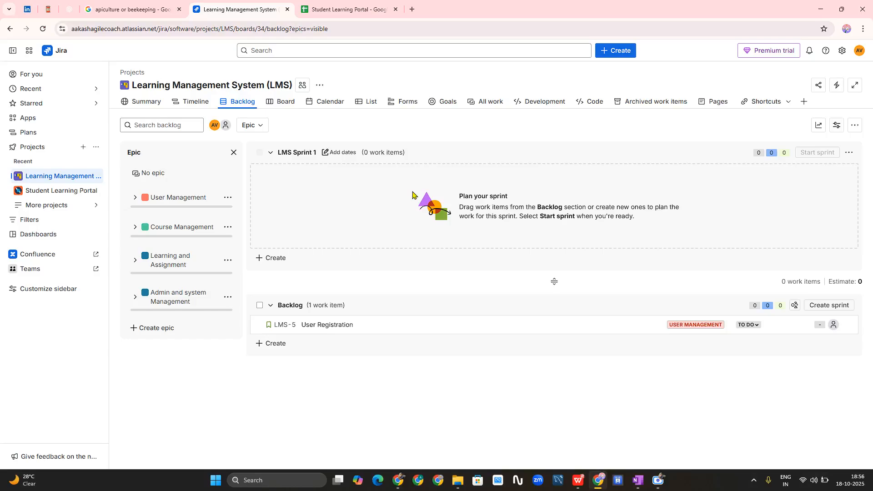
{"action": "left_click", "coordinate": [346, 9]}
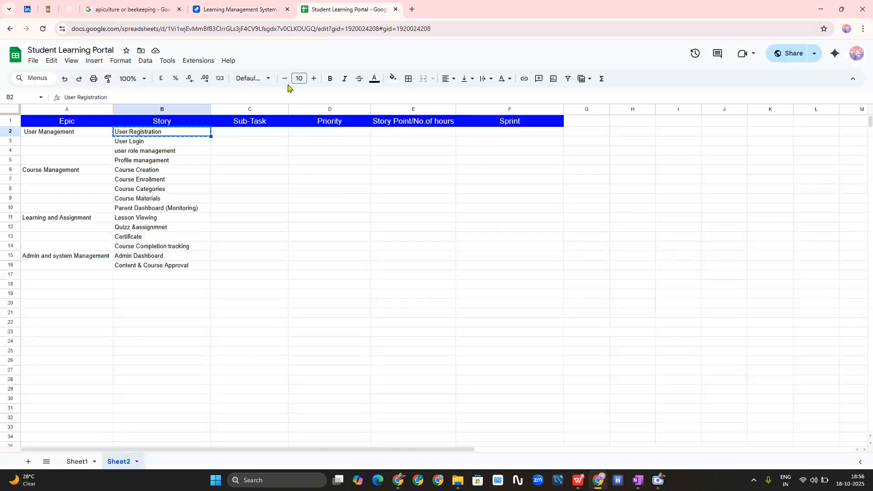
- Create backlog story LMS-6 'User Login' using the name from sheet cell B3
{"action": "left_click", "coordinate": [152, 143]}
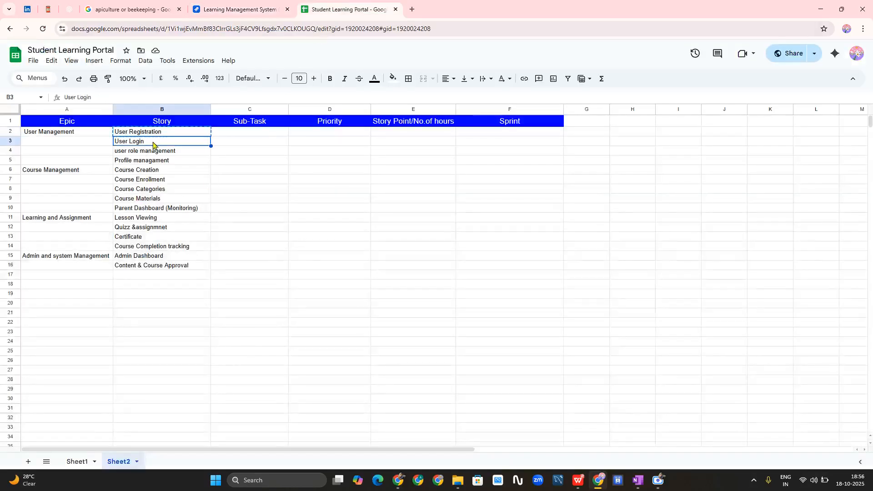
{"action": "left_click", "coordinate": [246, 5]}
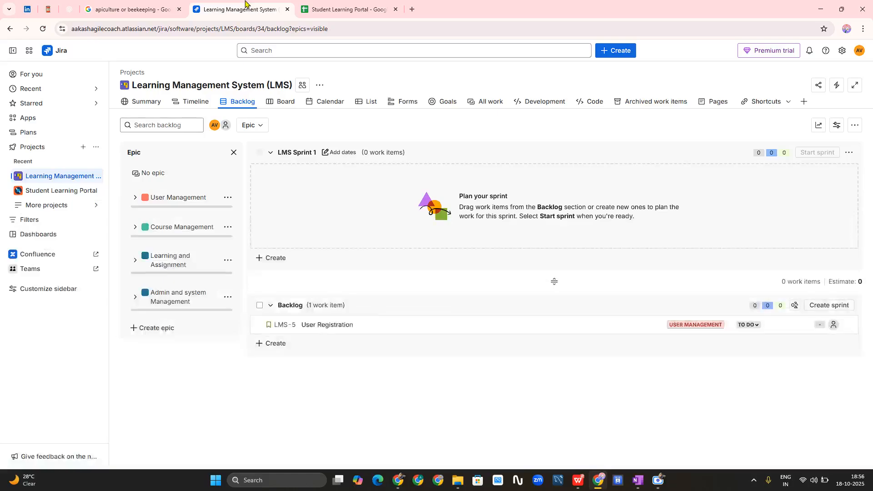
{"action": "left_click", "coordinate": [275, 344]}
{"action": "key", "text": "ctrl+v"}
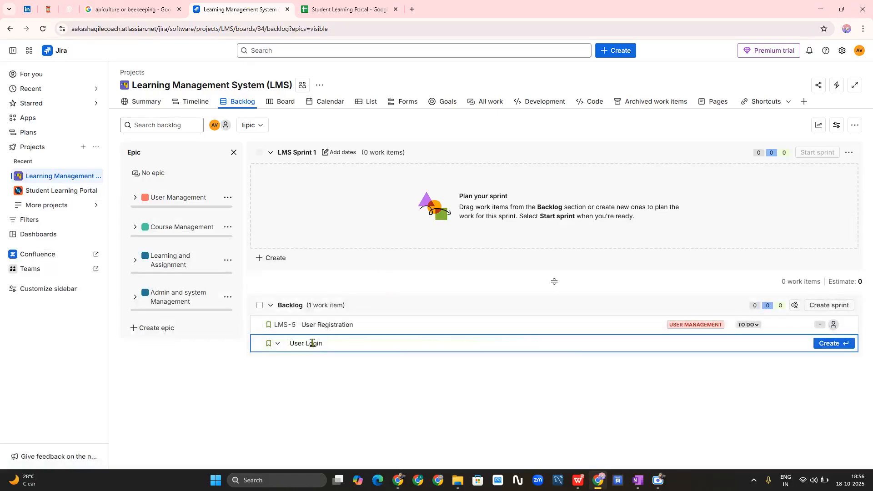
{"action": "key", "text": "Return"}
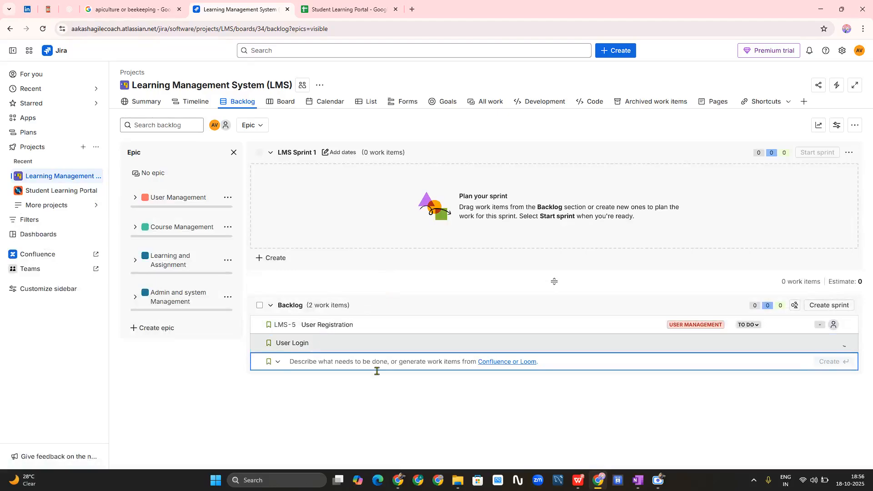
{"action": "left_click", "coordinate": [478, 405]}
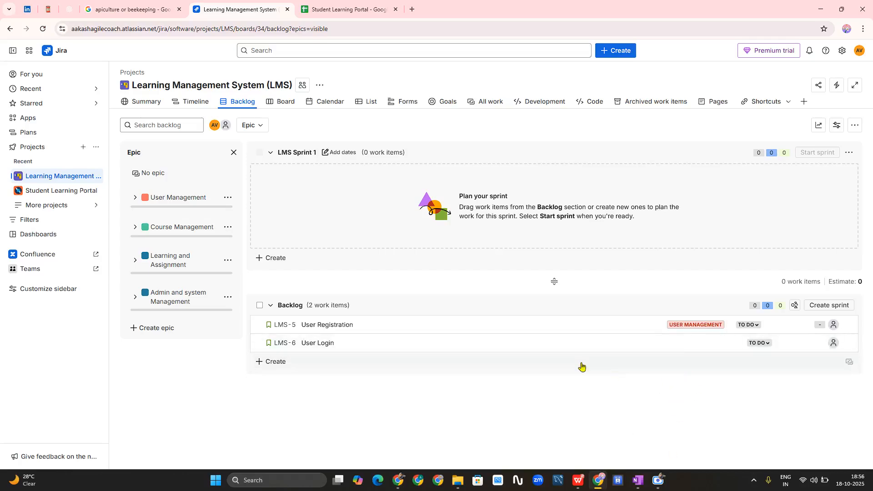
- Drag LMS-6 'User Login' onto the User Management epic and reload the backlog
{"action": "mouse_move", "coordinate": [679, 349]}
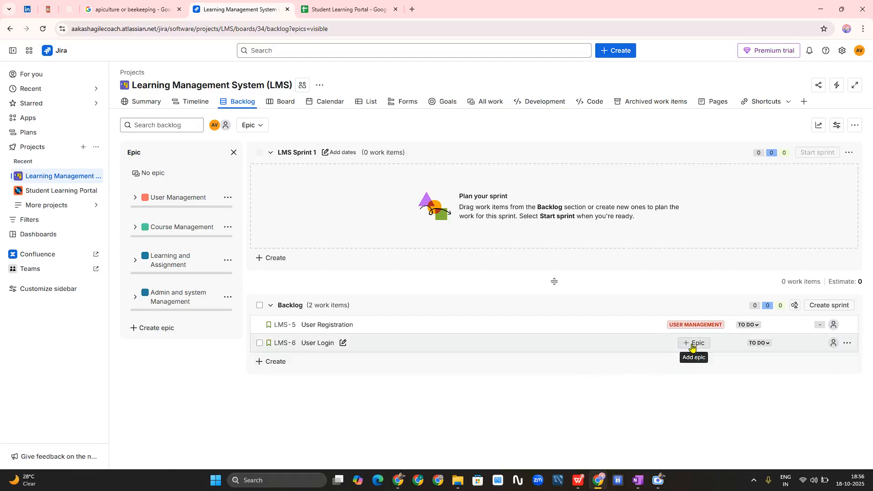
{"action": "left_click", "coordinate": [692, 347]}
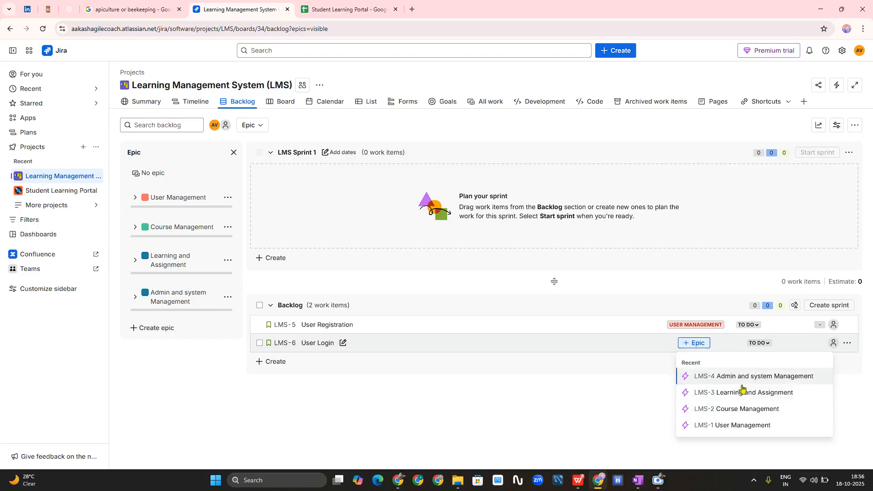
{"action": "left_click", "coordinate": [577, 421]}
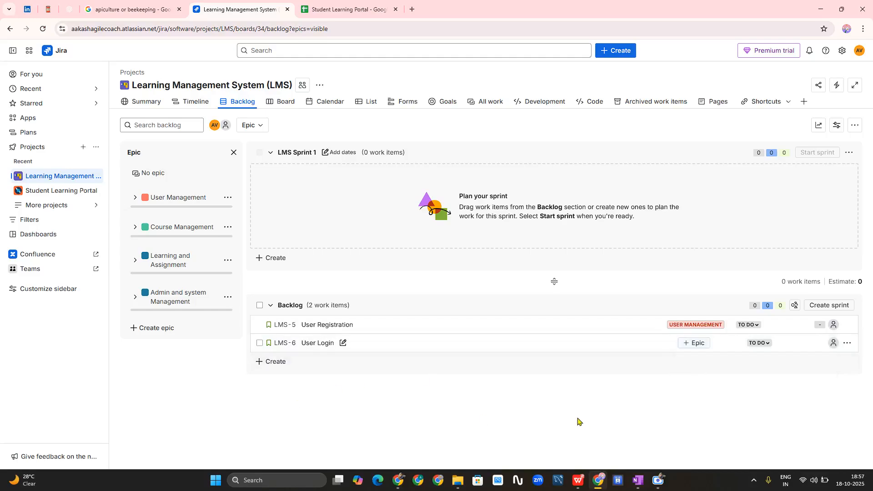
{"action": "left_click", "coordinate": [484, 347]}
{"action": "left_click_drag", "start_coordinate": [485, 346], "coordinate": [160, 208]}
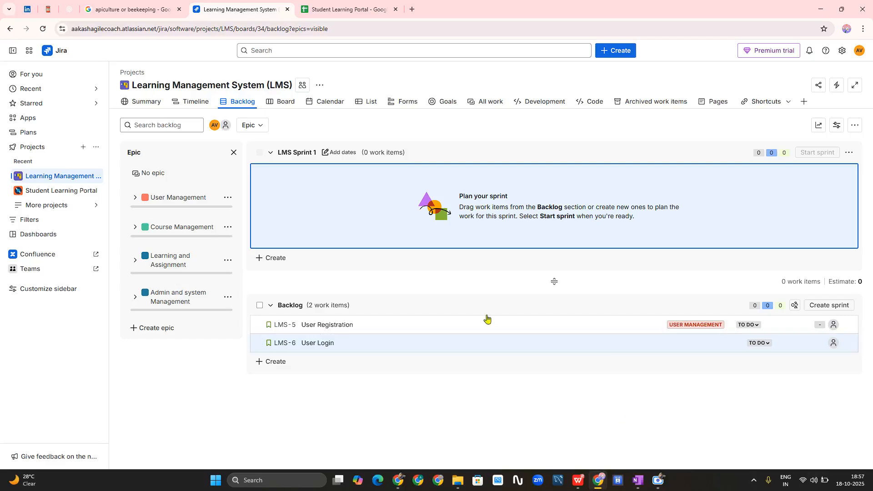
{"action": "left_click", "coordinate": [42, 29]}
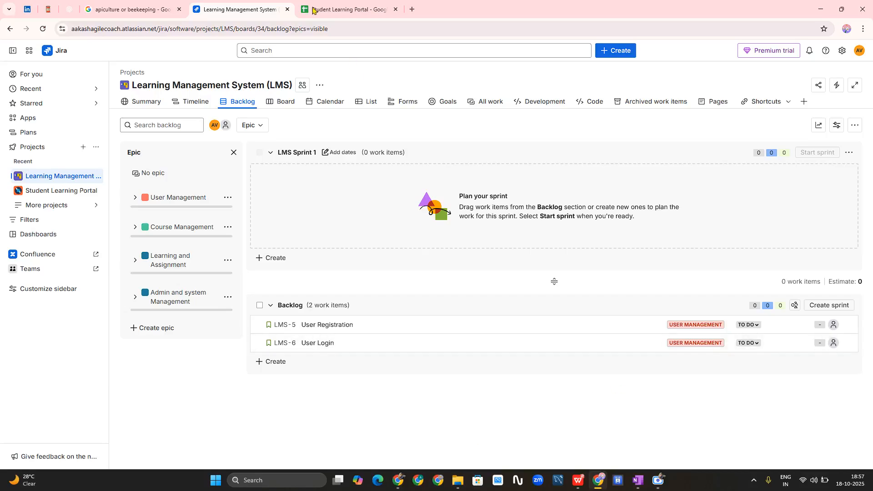
{"action": "left_click", "coordinate": [346, 9]}
- Copy 'user role management' from the sheet into a new backlog story and drag it under the User Management epic
{"action": "left_click", "coordinate": [155, 151]}
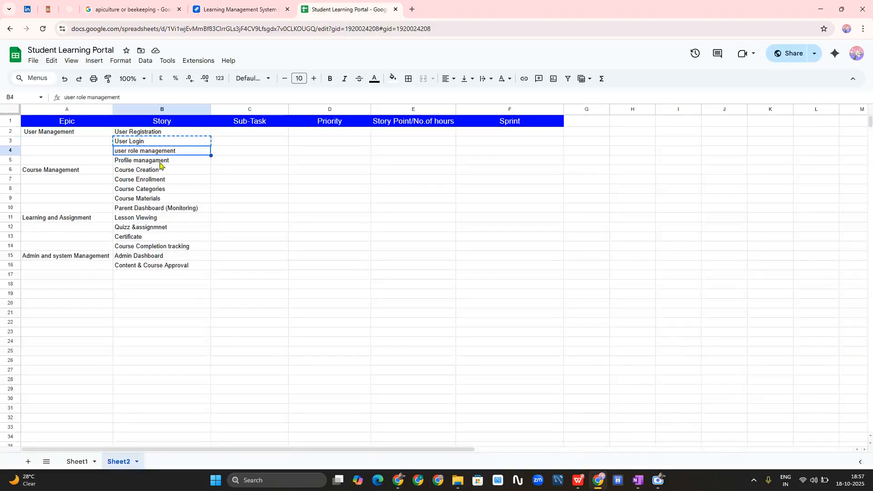
{"action": "key", "text": "ctrl+c"}
{"action": "left_click", "coordinate": [233, 9]}
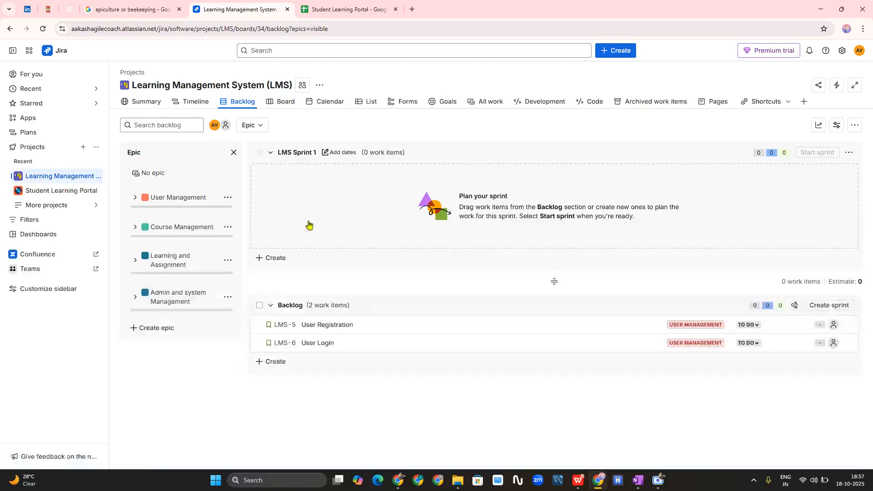
{"action": "left_click", "coordinate": [275, 362]}
{"action": "key", "text": "ctrl+v"}
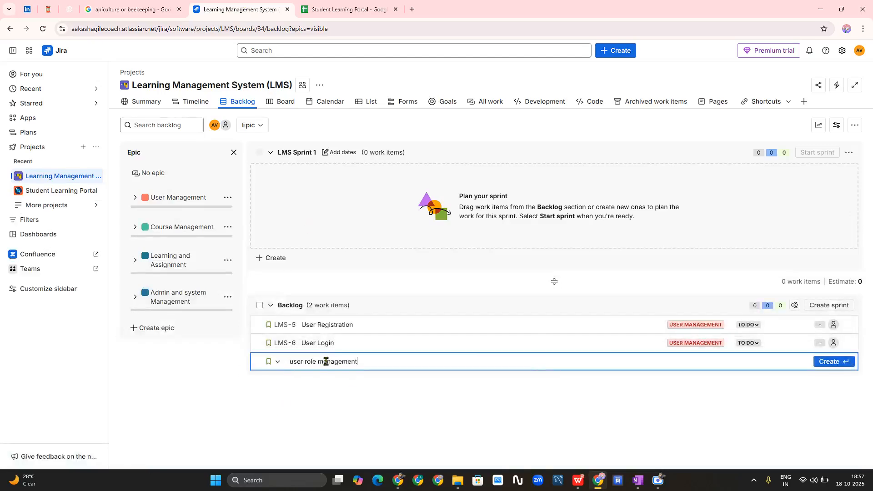
{"action": "left_click", "coordinate": [634, 384]}
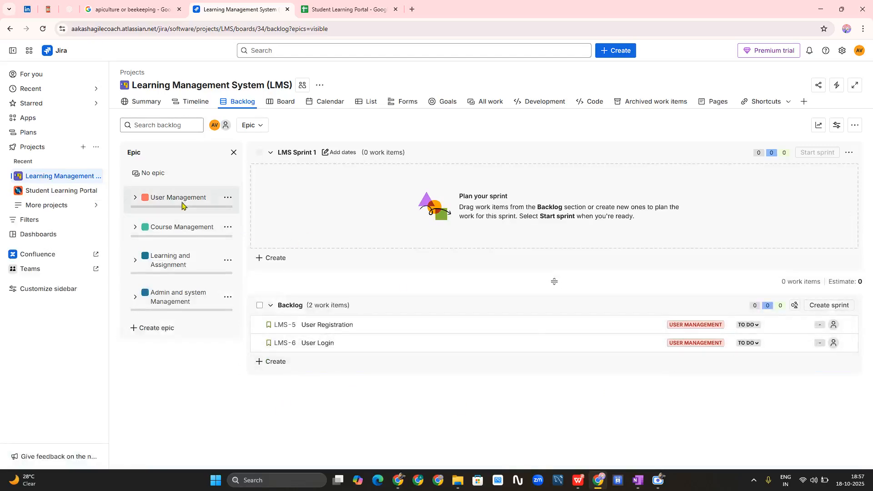
{"action": "left_click", "coordinate": [280, 361]}
{"action": "key", "text": "Return"}
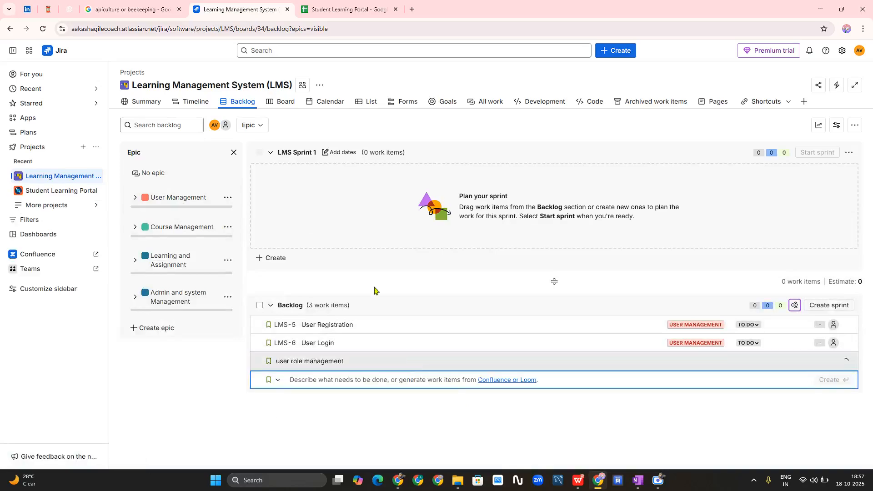
{"action": "left_click", "coordinate": [496, 442]}
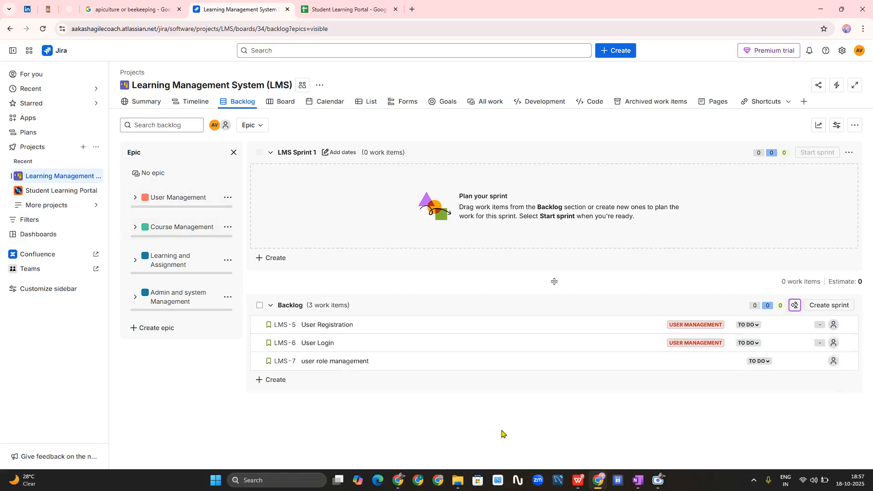
{"action": "left_click_drag", "start_coordinate": [384, 361], "coordinate": [171, 203]}
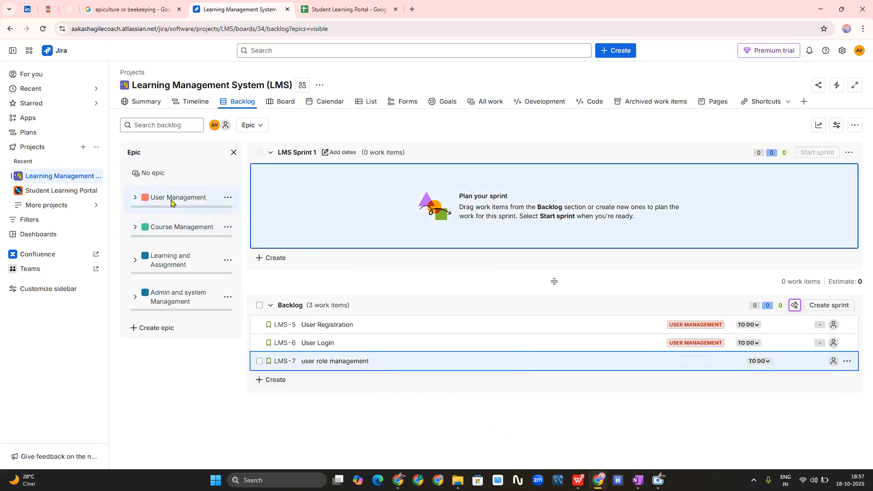
- Create a 'Profile management' story, fix its spelling, place it under User Management, and reload the backlog
{"action": "left_click", "coordinate": [397, 3]}
{"action": "left_click", "coordinate": [157, 163]}
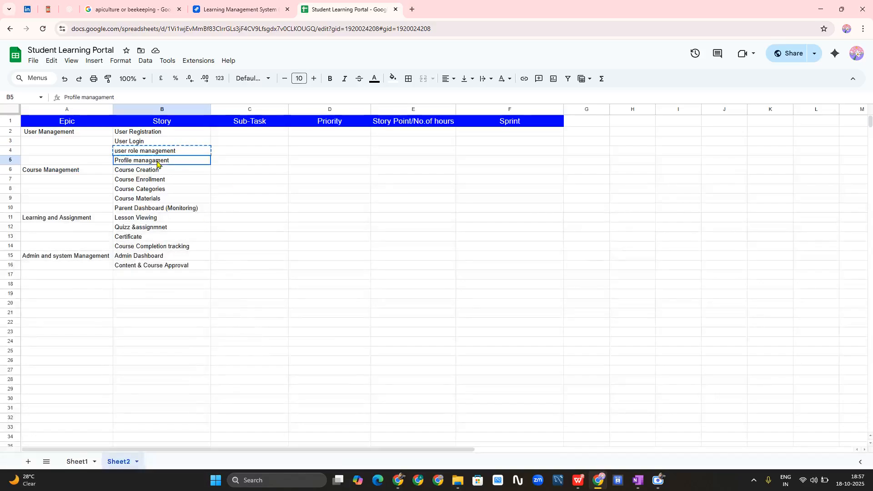
{"action": "left_click", "coordinate": [232, 9]}
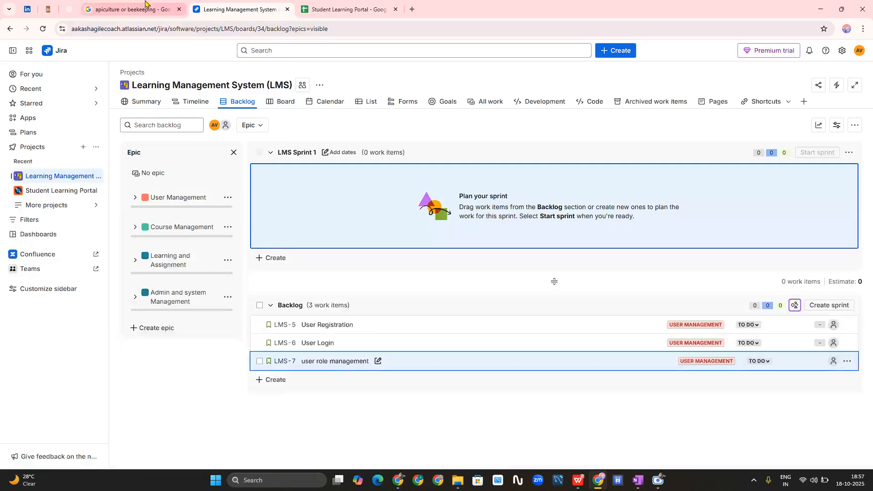
{"action": "left_click", "coordinate": [275, 380]}
{"action": "type", "text": "Profile management"}
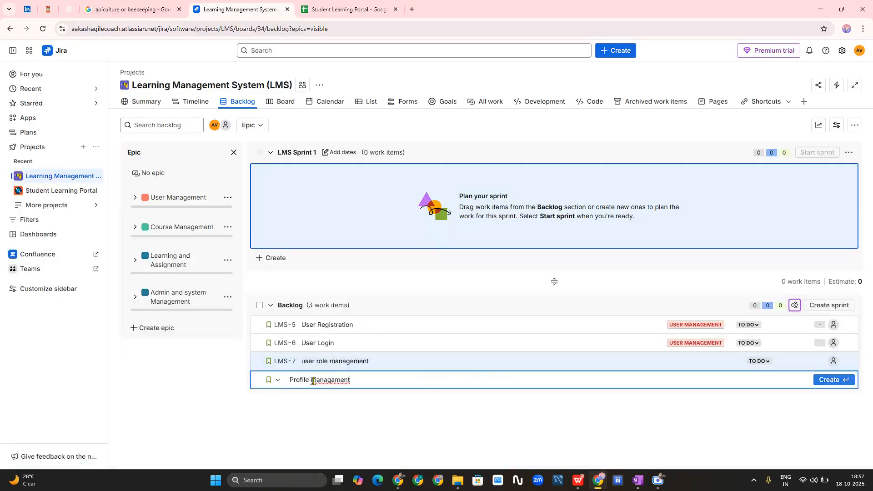
{"action": "right_click", "coordinate": [329, 381]}
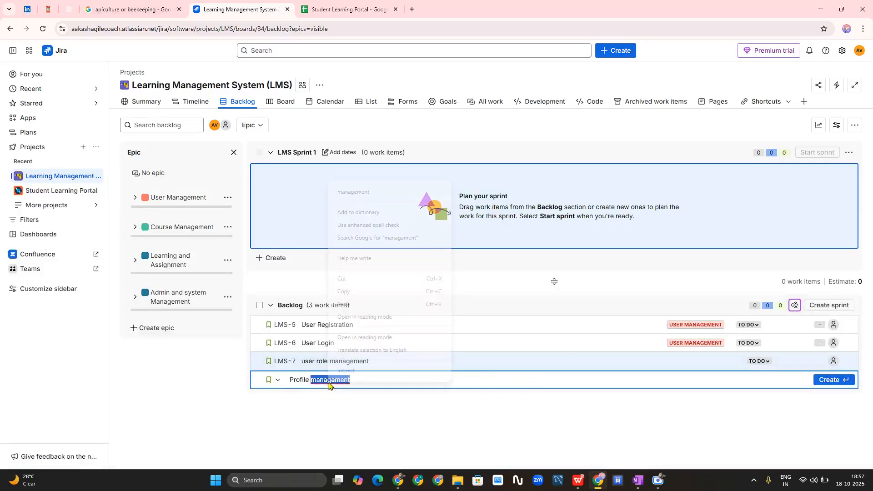
{"action": "left_click", "coordinate": [384, 193]}
{"action": "key", "text": "Return"}
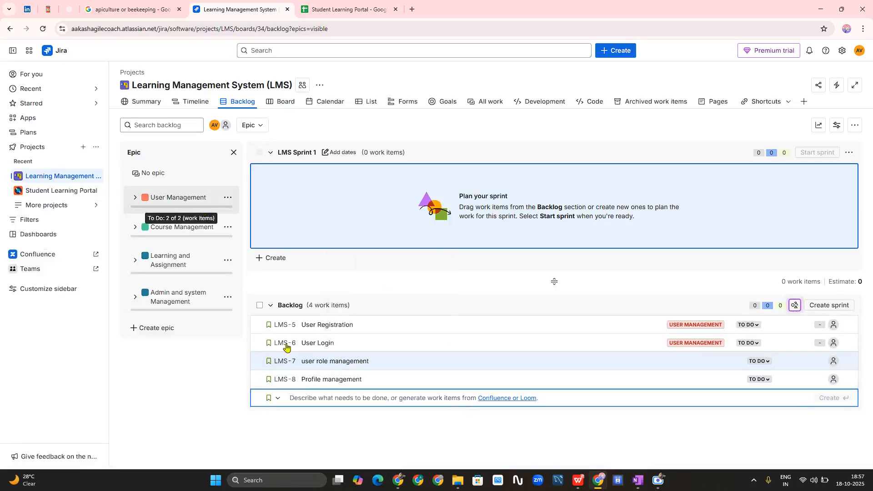
{"action": "left_click_drag", "start_coordinate": [354, 381], "coordinate": [146, 196]}
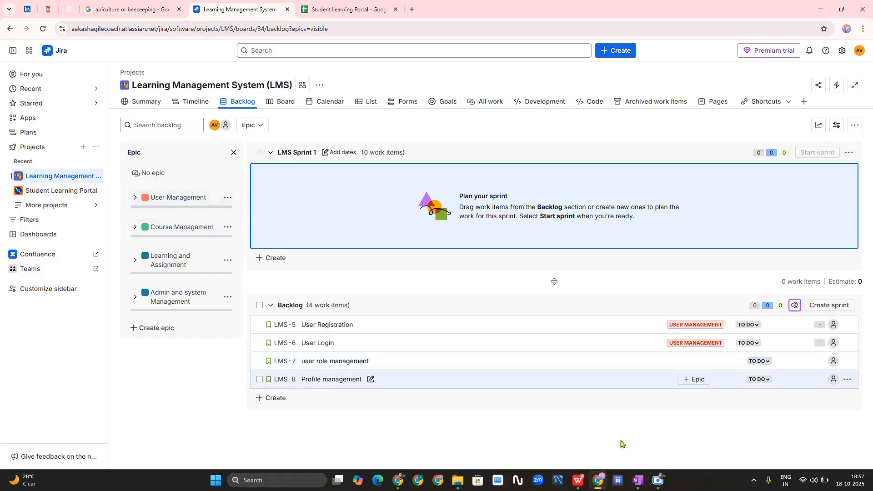
{"action": "left_click", "coordinate": [43, 29]}
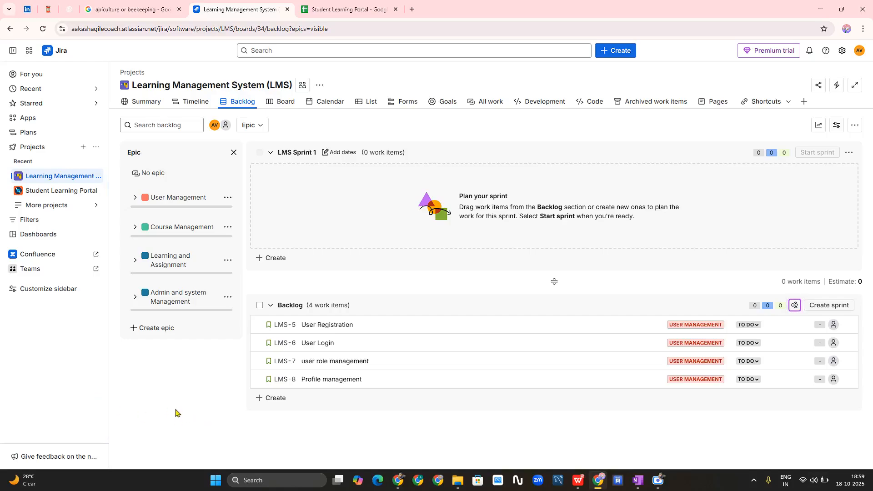
- Open the LMS-5 User Registration story's detail panel beside the backlog
{"action": "left_click", "coordinate": [342, 326]}
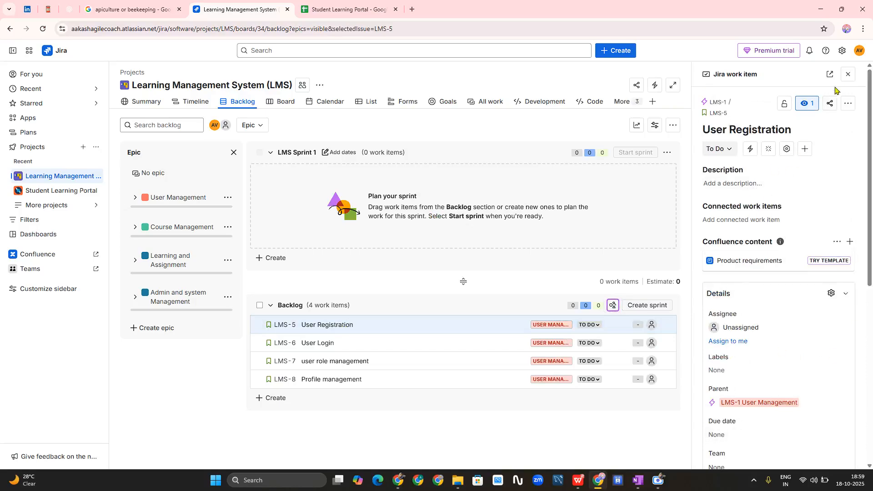
{"action": "scroll", "coordinate": [779, 306], "scroll_direction": "down", "scroll_amount": 10}
{"action": "scroll", "coordinate": [780, 306], "scroll_direction": "up", "scroll_amount": 10}
{"action": "left_click", "coordinate": [848, 74]}
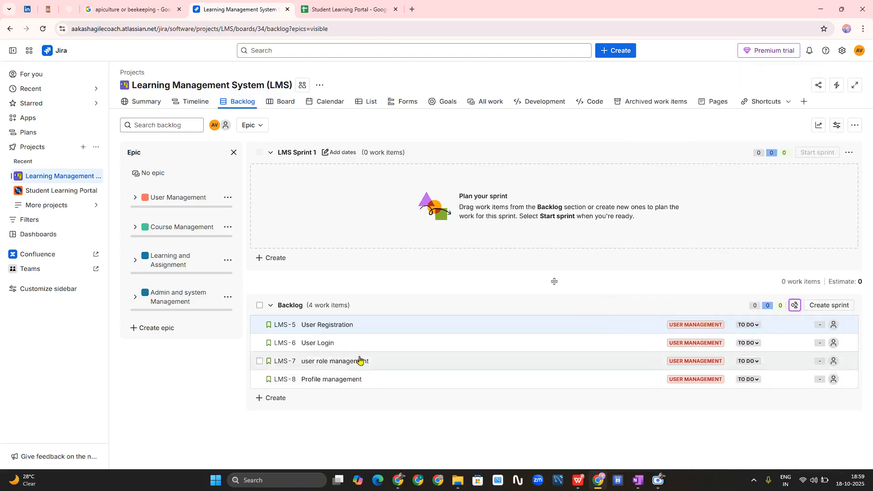
{"action": "left_click", "coordinate": [346, 329]}
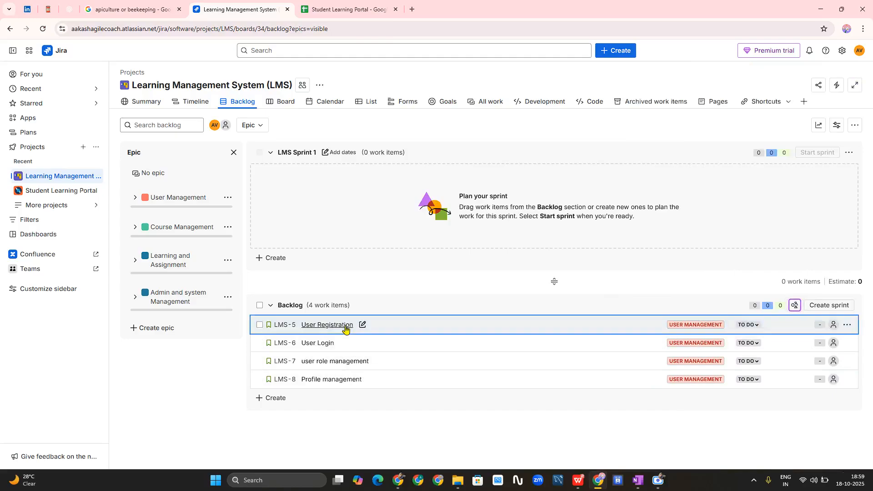
{"action": "left_click", "coordinate": [345, 328]}
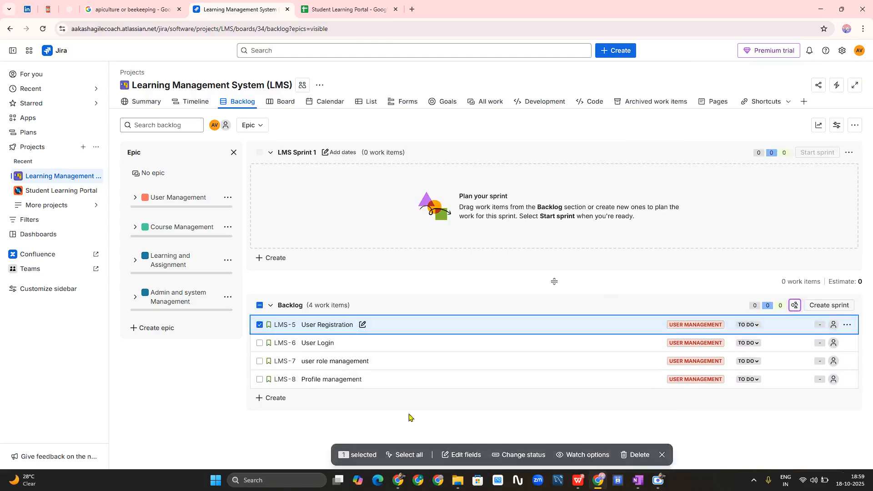
{"action": "left_click", "coordinate": [335, 324]}
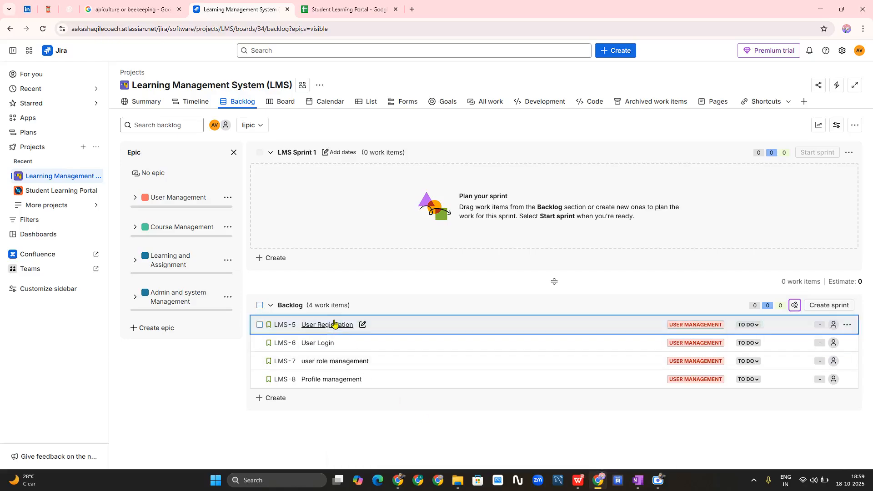
{"action": "left_click", "coordinate": [307, 328]}
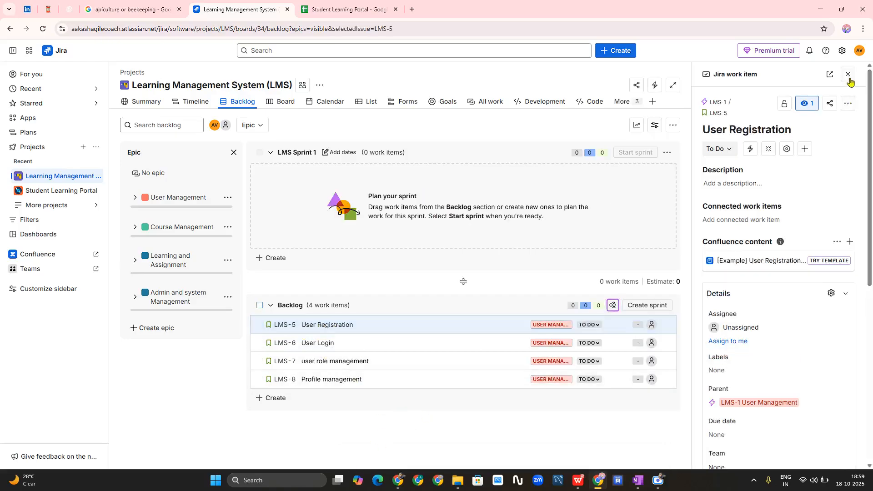
{"action": "left_click", "coordinate": [848, 76]}
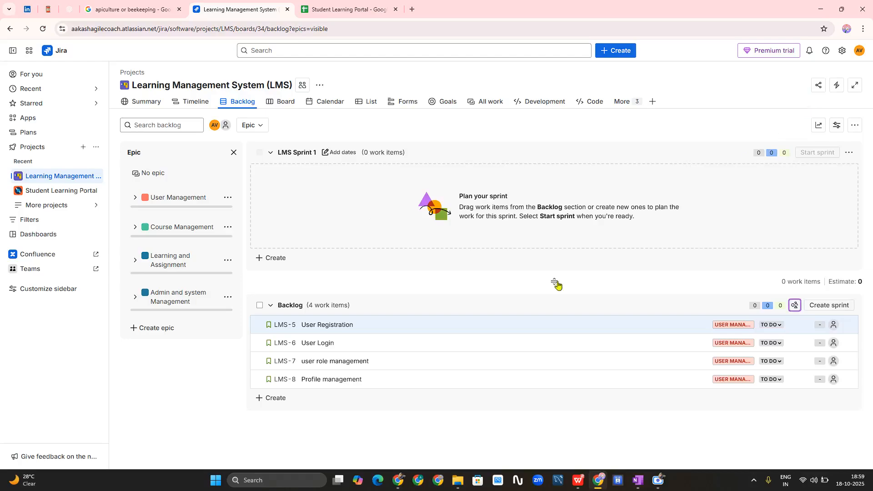
{"action": "left_click", "coordinate": [332, 326]}
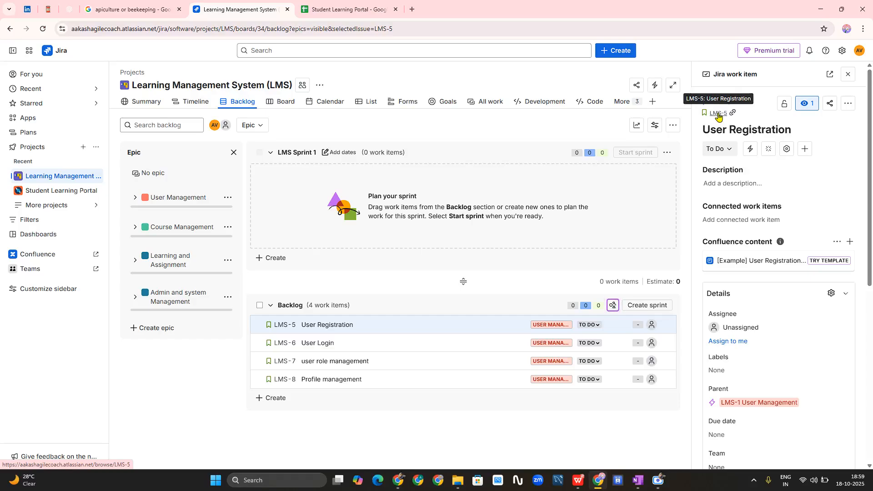
- Open LMS-5 User Registration on its own page, leaving the assignee unassigned
{"action": "left_click", "coordinate": [718, 113]}
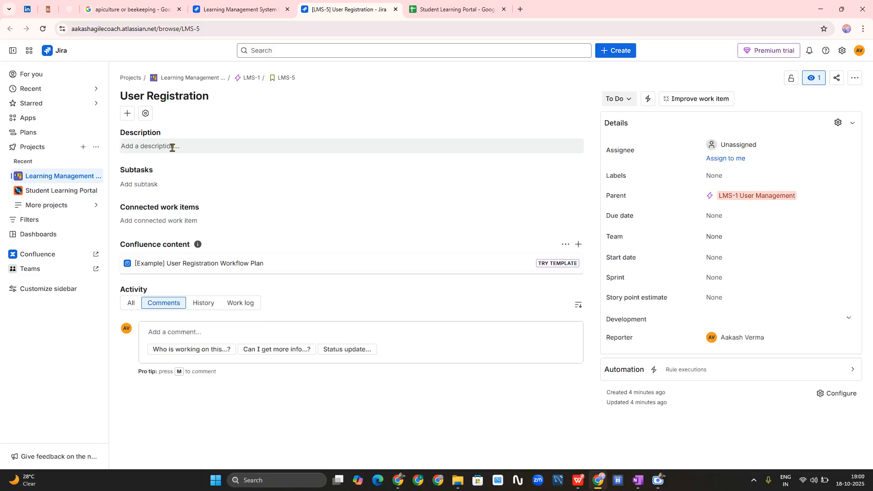
{"action": "key", "text": "a"}
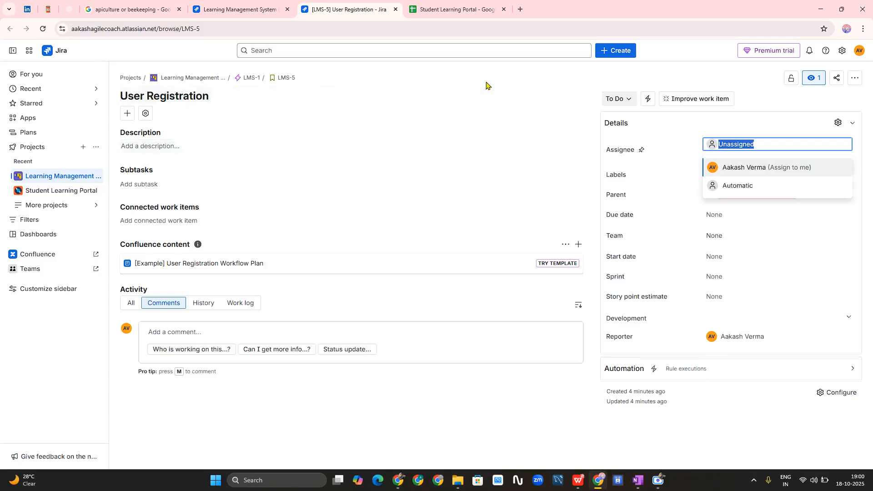
{"action": "key", "text": "Escape"}
- Draft the description 'As a user, i want to register with my email info, so taht i will blogin in the portal.'
{"action": "left_click", "coordinate": [166, 147]}
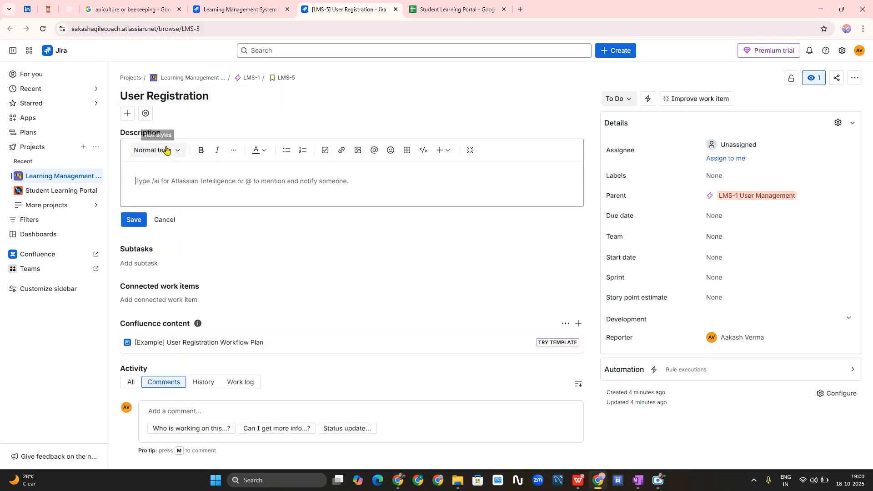
{"action": "type", "text": "As a user"}
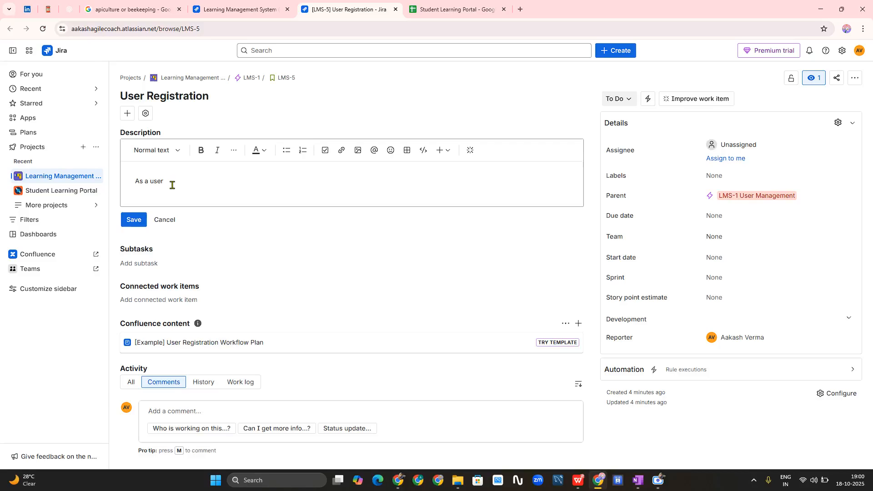
{"action": "type", "text": ", i want to register with my e"}
{"action": "key", "text": "BackSpace"}
{"action": "type", "text": "mail an"}
{"action": "key", "text": "BackSpace"}
{"action": "key", "text": "BackSpace"}
{"action": "key", "text": "BackSpace"}
{"action": "key", "text": "BackSpace"}
{"action": "key", "text": "BackSpace"}
{"action": "type", "text": "info, so taht"}
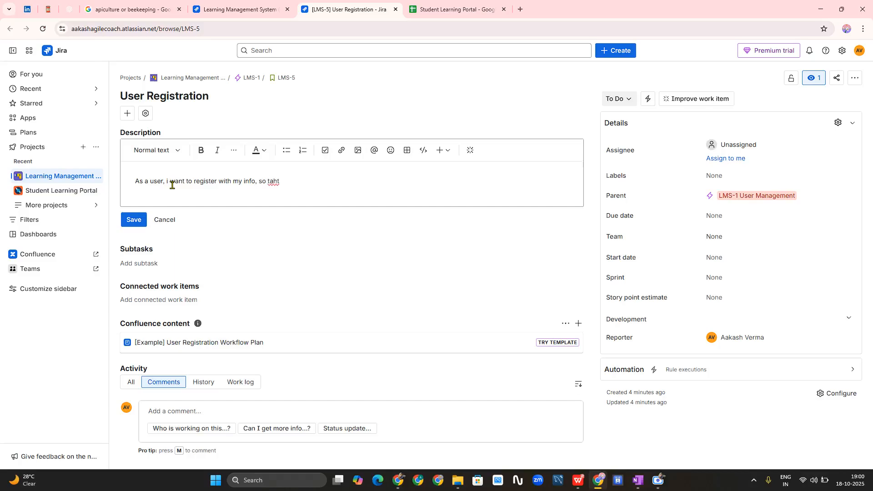
{"action": "type", "text": " i will blogin in the portal."}
{"action": "right_click", "coordinate": [272, 182]}
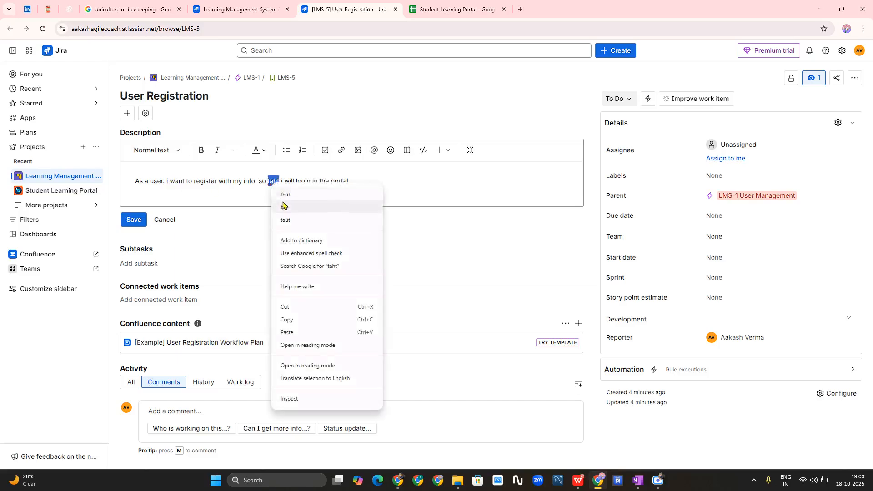
- Correct 'taht' to 'that' in the LMS-5 description using the spellcheck suggestion
{"action": "left_click", "coordinate": [286, 195]}
{"action": "left_click", "coordinate": [361, 179]}
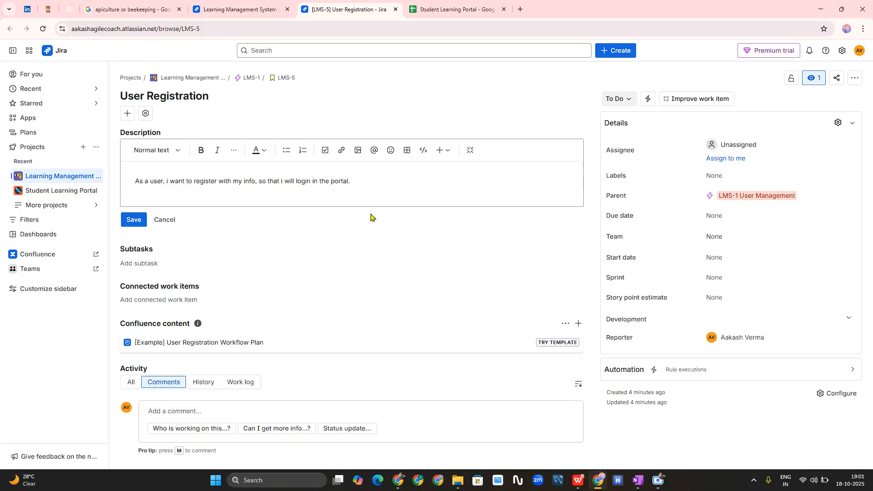
- Replace the description with 'As a new student i want to register using my email or phone number so that i can create an account and access the LMS'
{"action": "key", "text": "ctrl+a"}
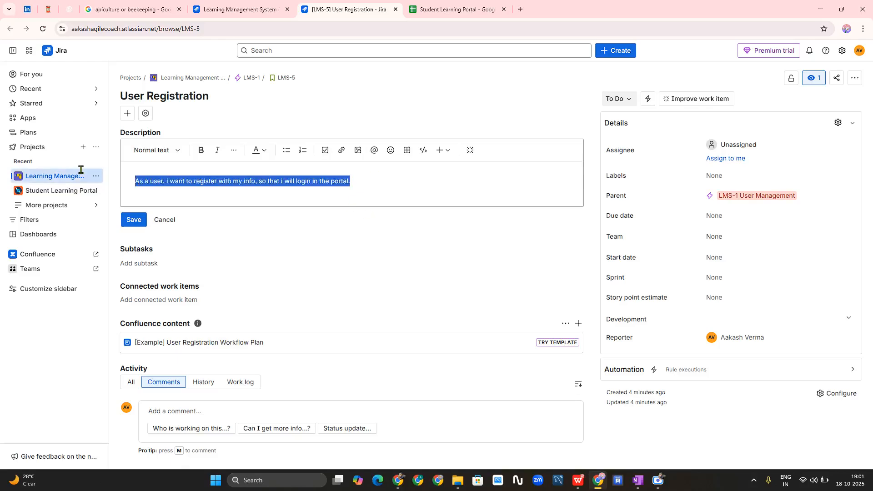
{"action": "key", "text": "BackSpace"}
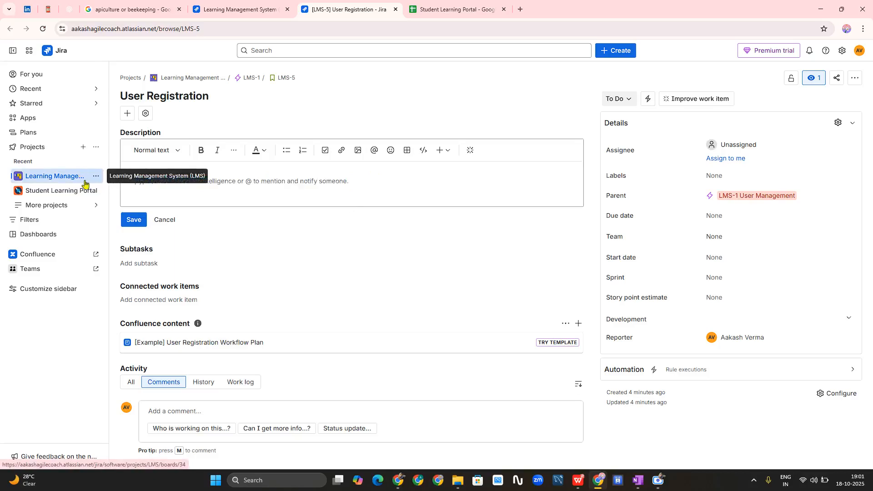
{"action": "type", "text": "A"}
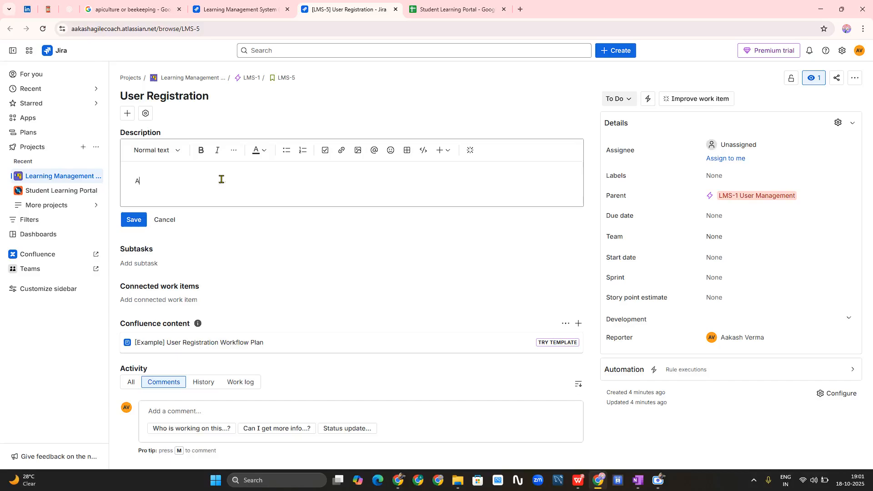
{"action": "type", "text": "s a new student,  i want to register usint my"}
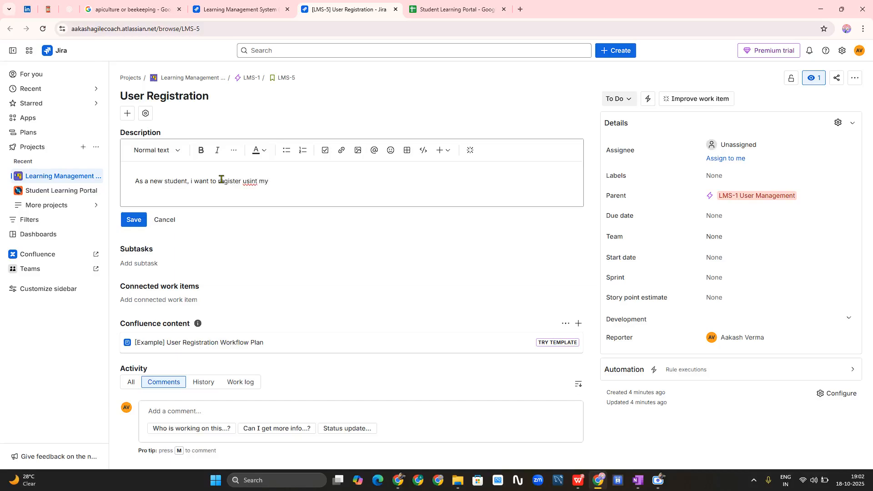
{"action": "type", "text": " email or phone"}
{"action": "right_click", "coordinate": [250, 181]}
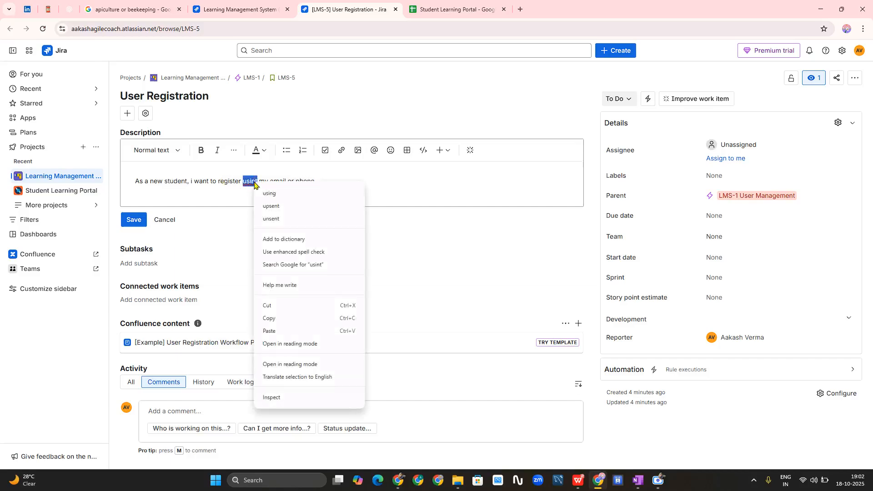
{"action": "left_click", "coordinate": [278, 194]}
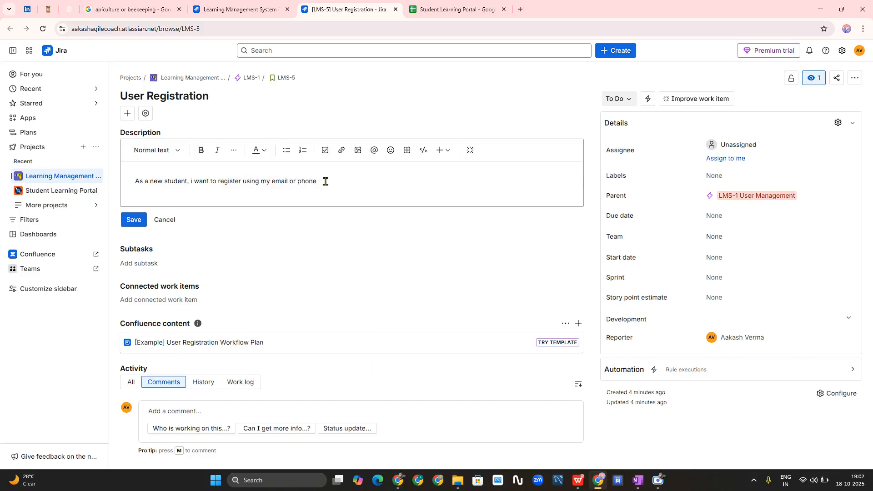
{"action": "type", "text": "number so that i can create a"}
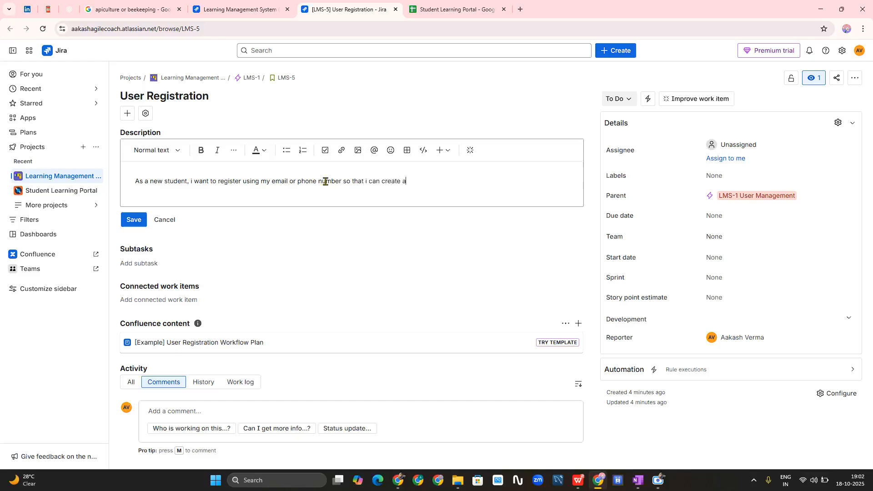
{"action": "type", "text": "n account and access the LMS."}
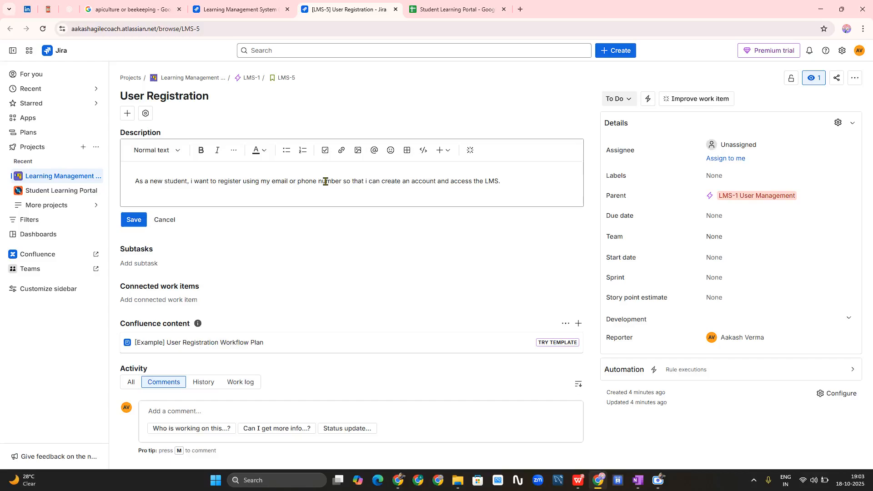
- Type 'Acceptance Criteria' on a new line directly under the story description
{"action": "key", "text": "Return"}
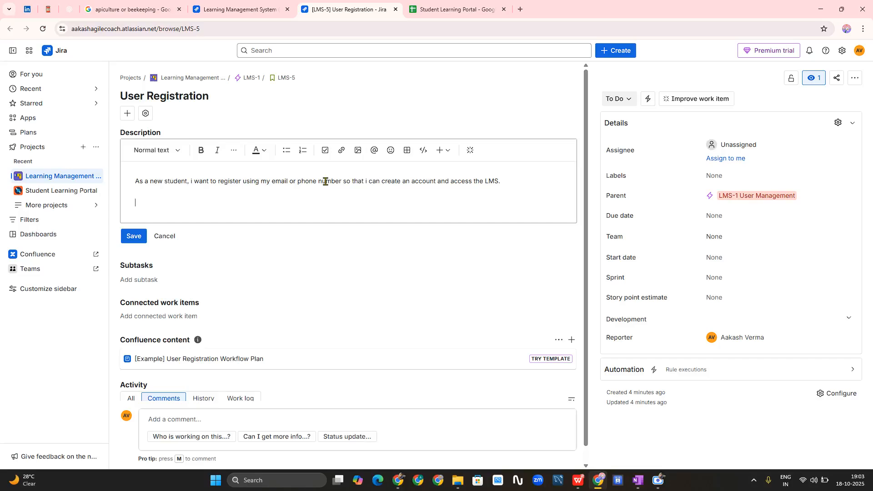
{"action": "key", "text": "BackSpace"}
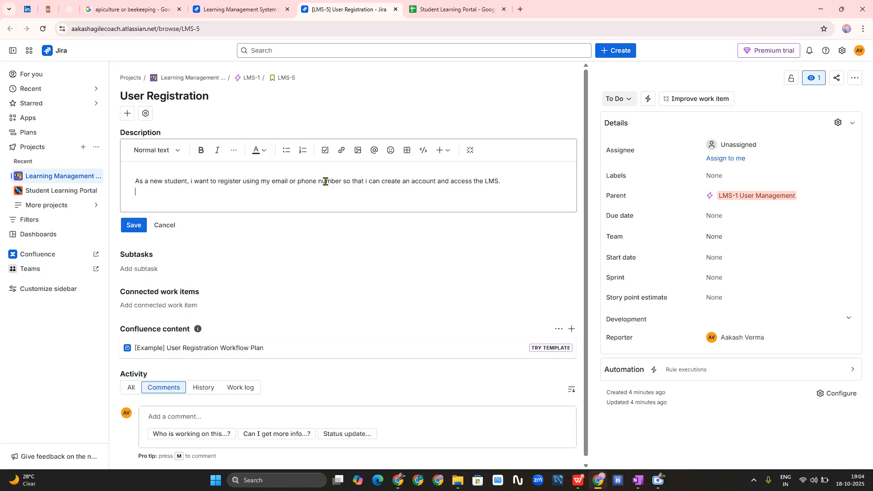
{"action": "type", "text": "Acceptance Criteria"}
- Make 'Acceptance Criteria:' a bold, underlined heading
{"action": "key", "text": "shift+Left"}
{"action": "key", "text": "shift+Left"}
{"action": "key", "text": "shift+Left"}
{"action": "key", "text": "shift+Left"}
{"action": "key", "text": "shift+Left"}
{"action": "key", "text": "shift+Left"}
{"action": "key", "text": "shift+Left"}
{"action": "key", "text": "shift+Left"}
{"action": "key", "text": "shift+Left"}
{"action": "key", "text": "shift+Left"}
{"action": "key", "text": "shift+Left"}
{"action": "key", "text": "shift+Left"}
{"action": "key", "text": "shift+Left"}
{"action": "key", "text": "shift+Left"}
{"action": "key", "text": "shift+Left"}
{"action": "key", "text": "shift+Left"}
{"action": "key", "text": "shift+Left"}
{"action": "key", "text": "shift+Left"}
{"action": "key", "text": "shift+Left"}
{"action": "key", "text": "ctrl+b"}
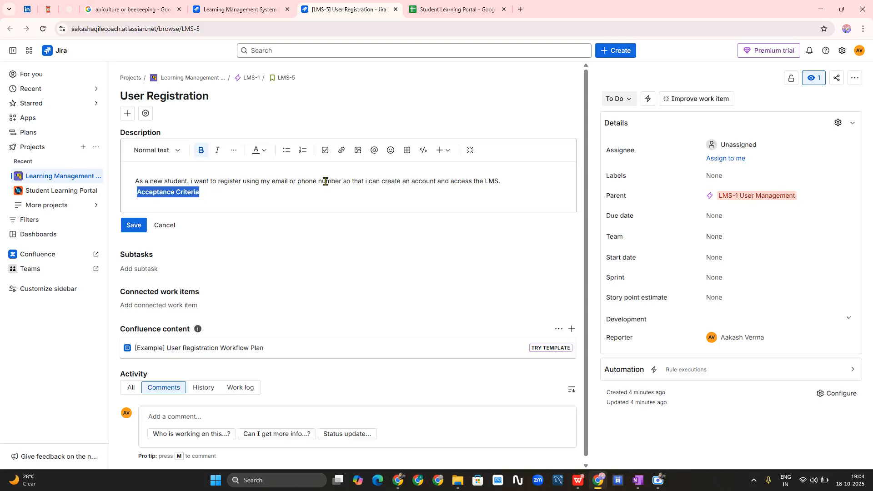
{"action": "key", "text": "Right"}
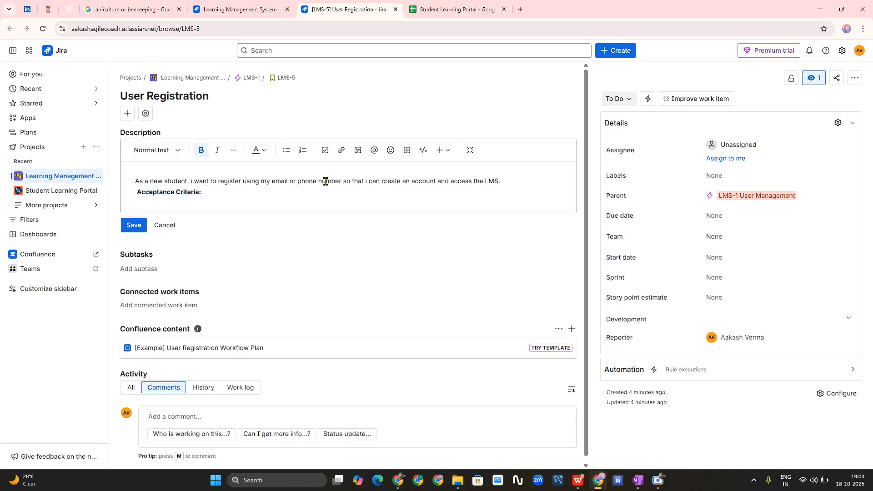
{"action": "key", "text": "shift+Left"}
{"action": "key", "text": "shift+Left"}
{"action": "key", "text": "shift+Left"}
{"action": "key", "text": "shift+Left"}
{"action": "key", "text": "shift+Left"}
{"action": "key", "text": "shift+Left"}
{"action": "key", "text": "shift+Left"}
{"action": "key", "text": "shift+Left"}
{"action": "key", "text": "shift+Left"}
{"action": "key", "text": "shift+Left"}
{"action": "key", "text": "shift+Left"}
{"action": "key", "text": "shift+Left"}
{"action": "key", "text": "shift+Left"}
{"action": "key", "text": "shift+Left"}
{"action": "key", "text": "shift+Left"}
{"action": "key", "text": "shift+Left"}
{"action": "key", "text": "shift+Left"}
{"action": "key", "text": "shift+Left"}
{"action": "key", "text": "shift+Left"}
{"action": "key", "text": "shift+Left"}
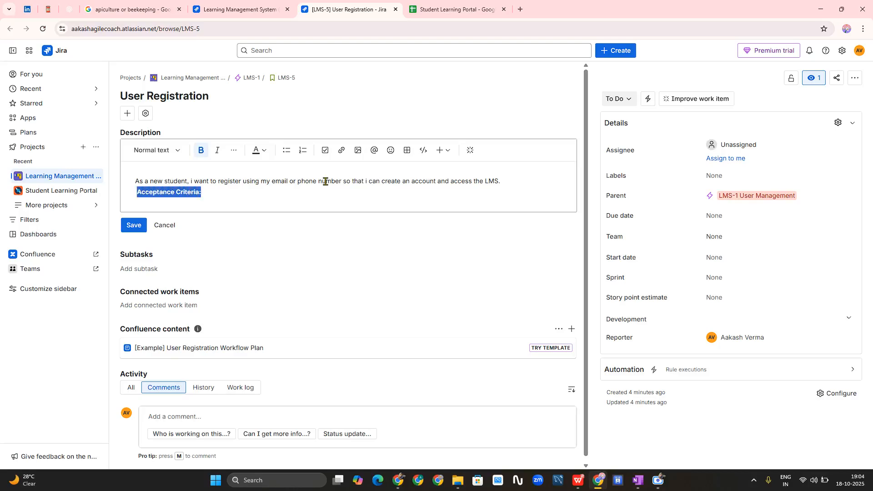
{"action": "key", "text": "ctrl+u"}
- Begin criterion 1 below the heading: 'Student can register using email or phpne'
{"action": "key", "text": "Right"}
{"action": "key", "text": "Return"}
{"action": "key", "text": "Return"}
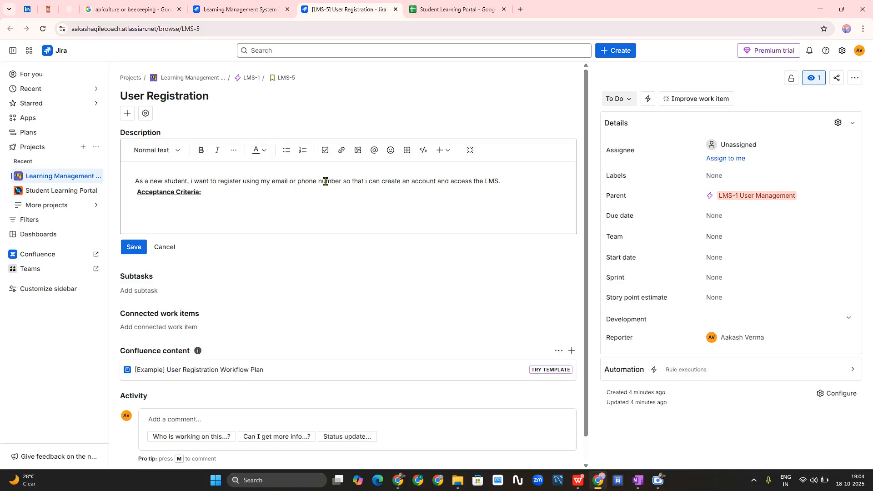
{"action": "type", "text": "user"}
{"action": "key", "text": "BackSpace"}
{"action": "key", "text": "BackSpace"}
{"action": "key", "text": "BackSpace"}
{"action": "key", "text": "BackSpace"}
{"action": "type", "text": "Student can register using email o"}
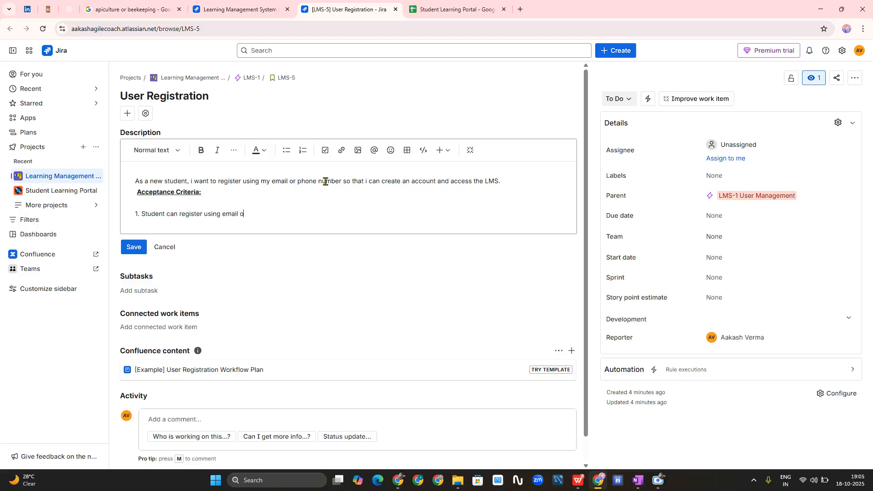
{"action": "type", "text": "r phpne"}
- Finish item 1 with 'phone.' and start item 2, 'System must validate: Unique phone number'
{"action": "key", "text": "BackSpace"}
{"action": "key", "text": "BackSpace"}
{"action": "key", "text": "BackSpace"}
{"action": "key", "text": "BackSpace"}
{"action": "type", "text": "hone."}
{"action": "key", "text": "Return"}
{"action": "key", "text": "Return"}
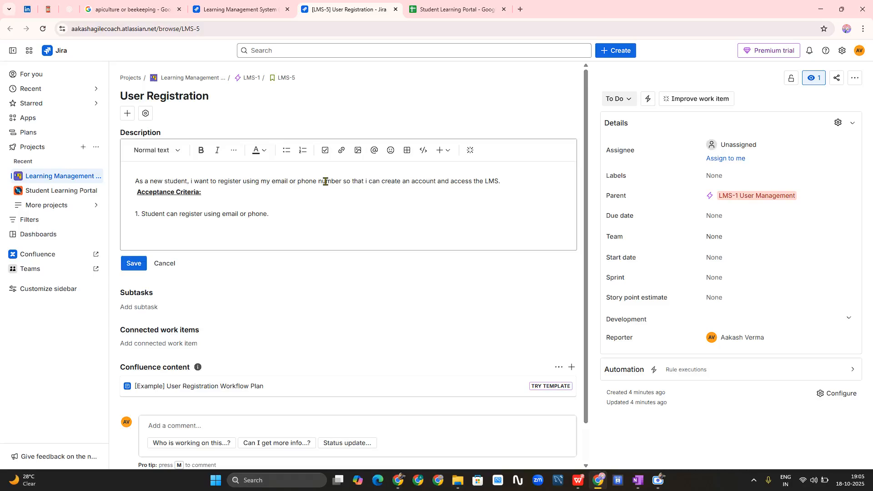
{"action": "type", "text": "2."}
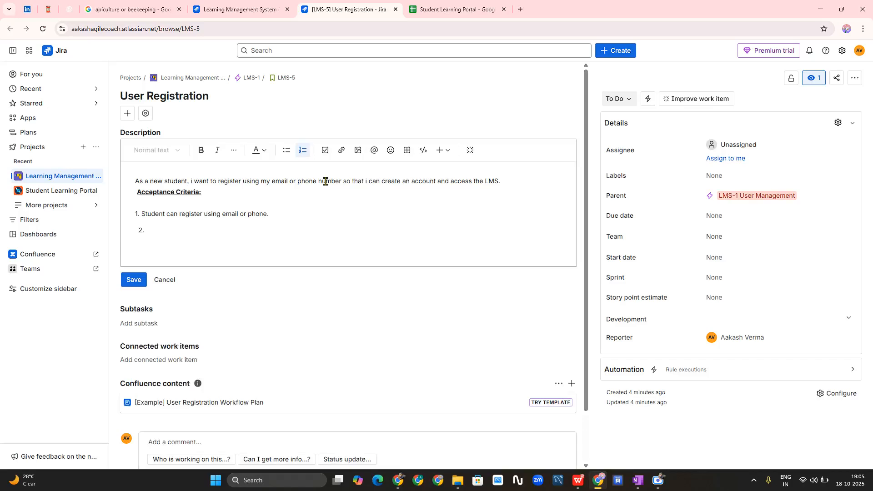
{"action": "type", "text": "sy"}
{"action": "key", "text": "BackSpace"}
{"action": "key", "text": "BackSpace"}
{"action": "type", "text": "System must validate: Unique p"}
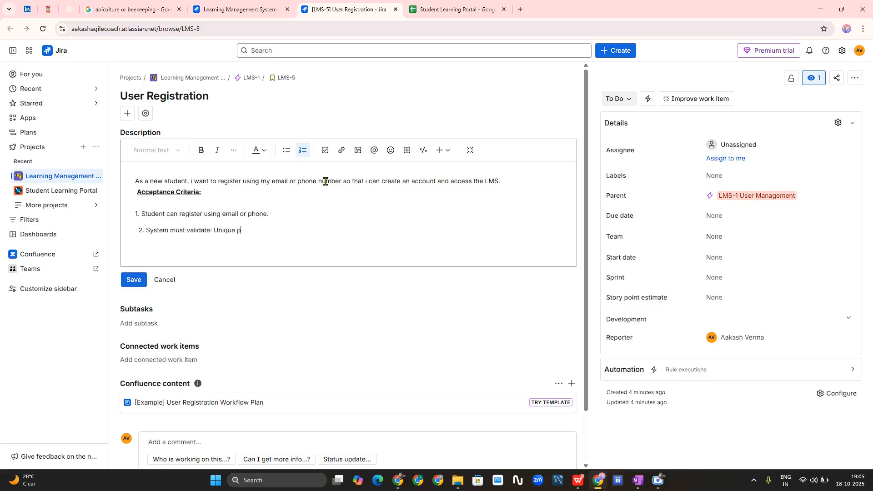
{"action": "type", "text": "hone numenr"}
- Extend item 2 with mandatory fields like Name, email/phone, password
{"action": "key", "text": "BackSpace"}
{"action": "type", "text": "ber, ,a"}
{"action": "key", "text": "BackSpace"}
{"action": "type", "text": "mandatory fiel"}
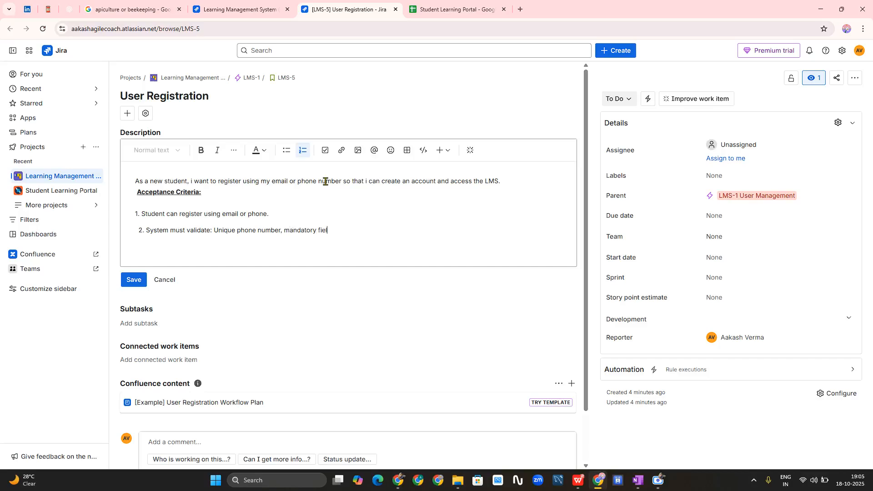
{"action": "type", "text": "ds like []"}
{"action": "type", "text": "Name"}
{"action": "type", "text": ", em"}
{"action": "key", "text": "BackSpace"}
{"action": "key", "text": "BackSpace"}
{"action": "type", "text": "email/phone,"}
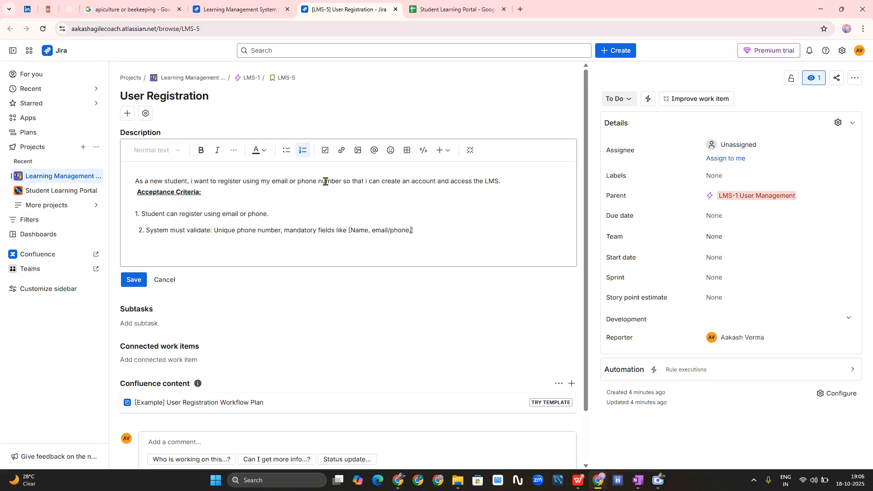
{"action": "type", "text": " passwrd"}
{"action": "key", "text": "BackSpace"}
{"action": "key", "text": "BackSpace"}
{"action": "key", "text": "BackSpace"}
{"action": "type", "text": "word"}
- Add a third criterion saying the password should follow the strength rule
{"action": "key", "text": "Return"}
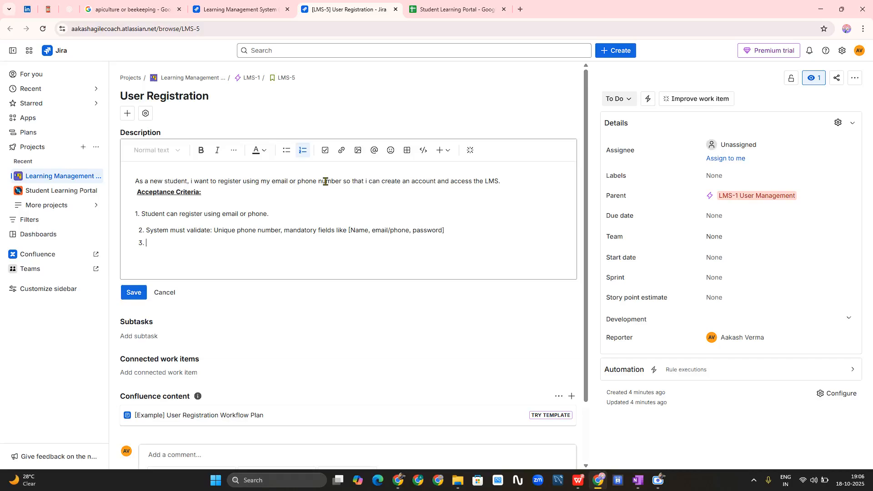
{"action": "type", "text": "Password shpuld follow the stregn"}
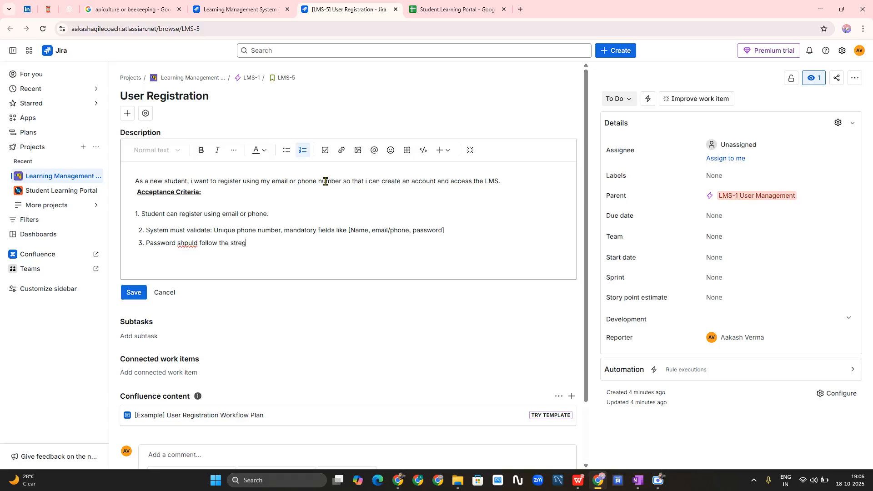
{"action": "key", "text": "BackSpace"}
{"action": "type", "text": "nght rule"}
- Correct 'shpuld' to 'should' and 'strenght' to 'strength' from the spelling suggestions
{"action": "right_click", "coordinate": [189, 244]}
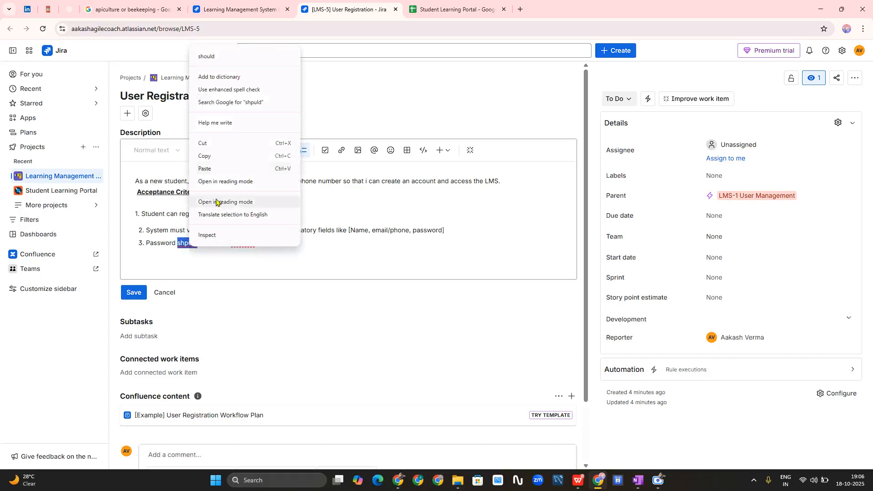
{"action": "left_click", "coordinate": [206, 58]}
{"action": "right_click", "coordinate": [240, 243]}
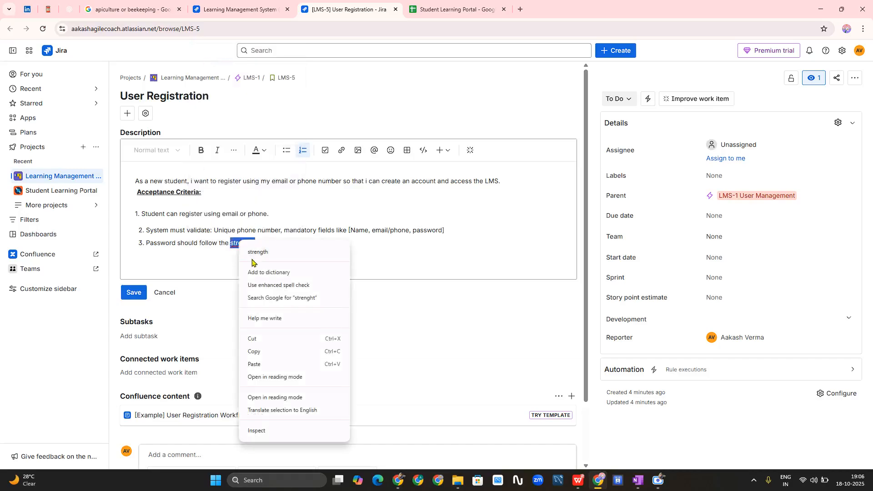
{"action": "left_click", "coordinate": [253, 252]}
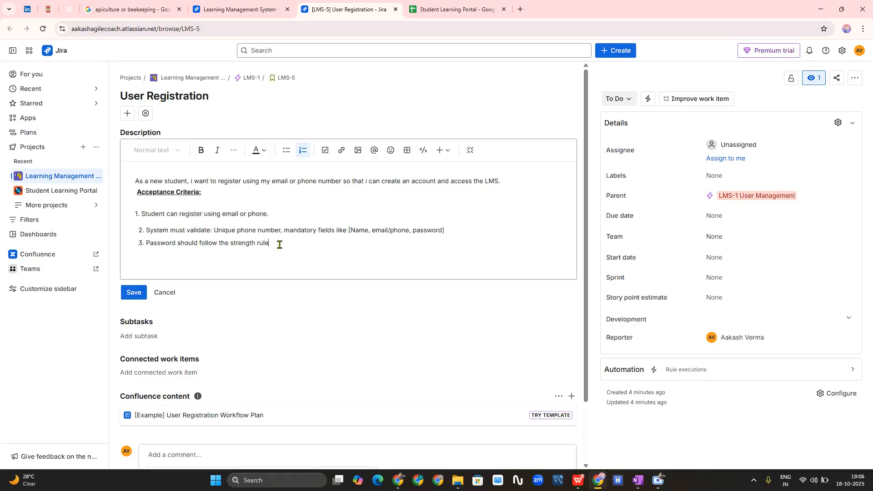
- Add item 4: 'Verification [OTP/email] should be triggered after registration.'
{"action": "type", "text": "."}
{"action": "key", "text": "Return"}
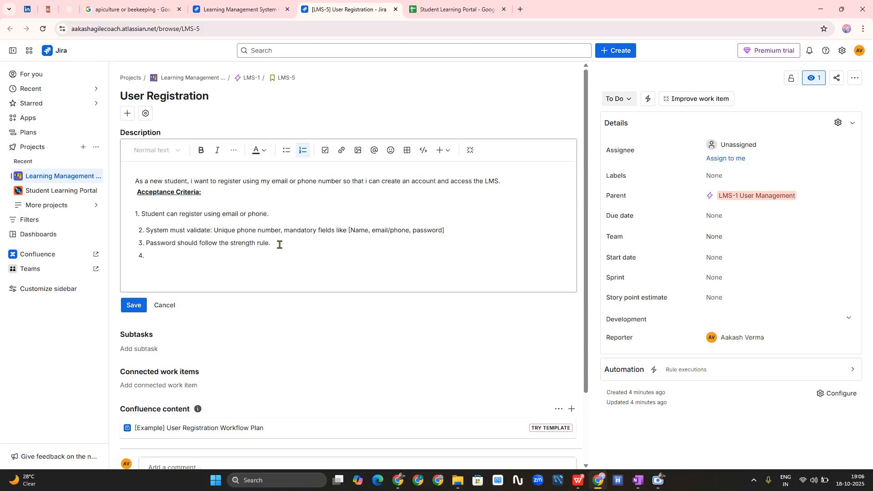
{"action": "type", "text": "verfication"}
{"action": "key", "text": "BackSpace"}
{"action": "key", "text": "BackSpace"}
{"action": "key", "text": "BackSpace"}
{"action": "key", "text": "BackSpace"}
{"action": "key", "text": "BackSpace"}
{"action": "key", "text": "BackSpace"}
{"action": "key", "text": "BackSpace"}
{"action": "key", "text": "BackSpace"}
{"action": "type", "text": "fication [OTP/email] should be tri"}
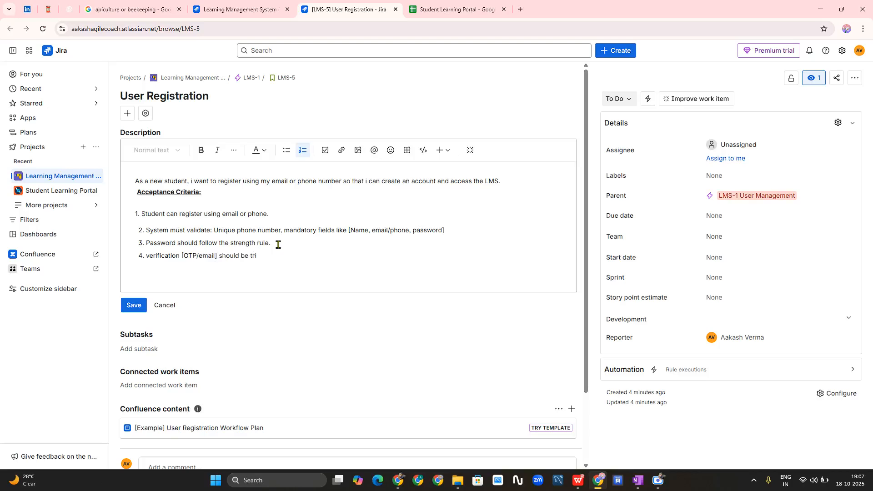
{"action": "type", "text": "ggered after registration."}
- Copy the user story sentence and switch to the ChatGPT browser window
{"action": "triple_click", "coordinate": [225, 183]}
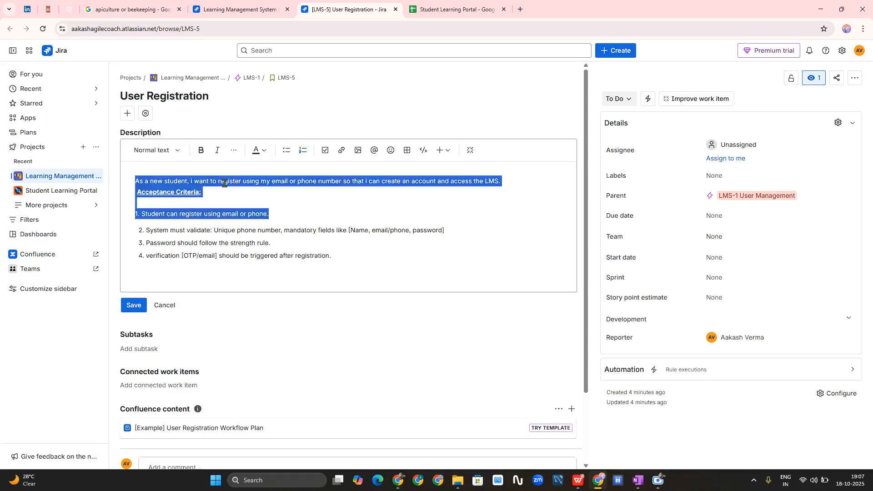
{"action": "left_click", "coordinate": [256, 192]}
{"action": "left_click", "coordinate": [137, 181]}
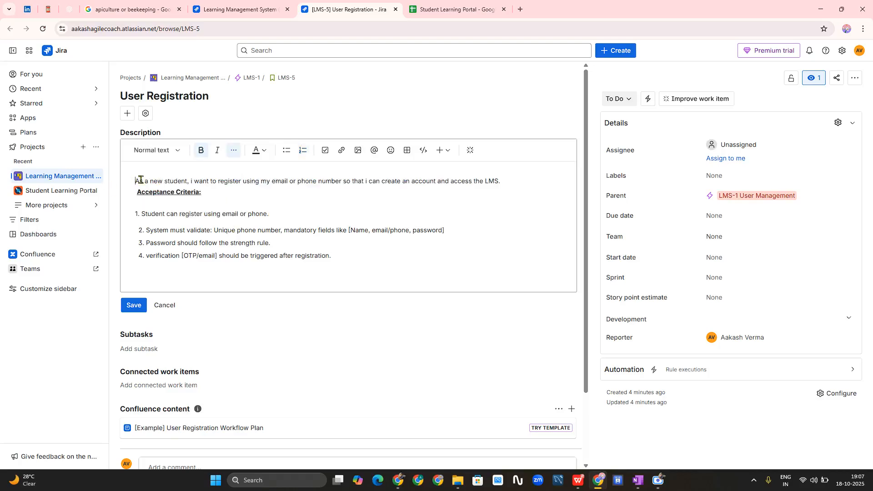
{"action": "left_click_drag", "start_coordinate": [140, 180], "coordinate": [493, 181]}
{"action": "right_click", "coordinate": [493, 181]}
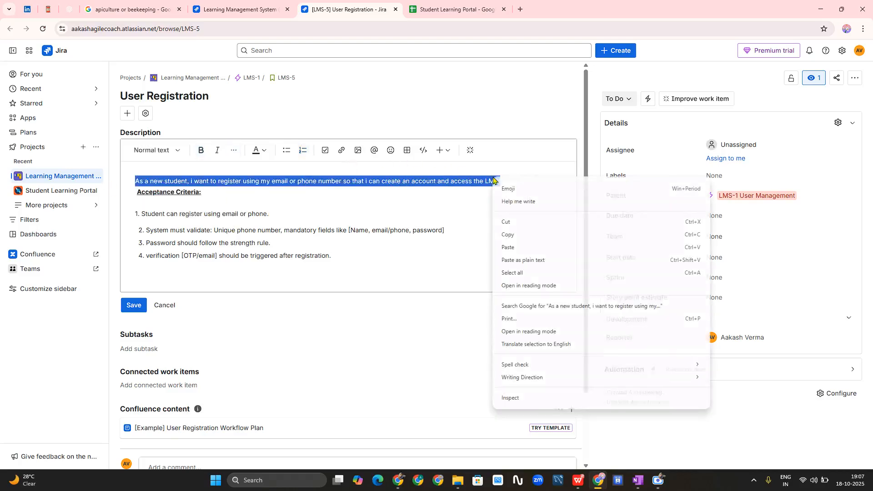
{"action": "left_click", "coordinate": [516, 236]}
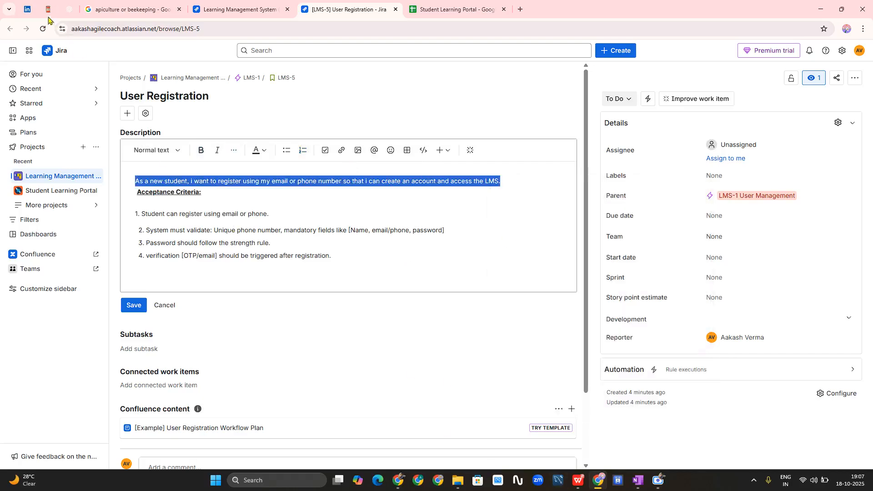
{"action": "left_click", "coordinate": [398, 480]}
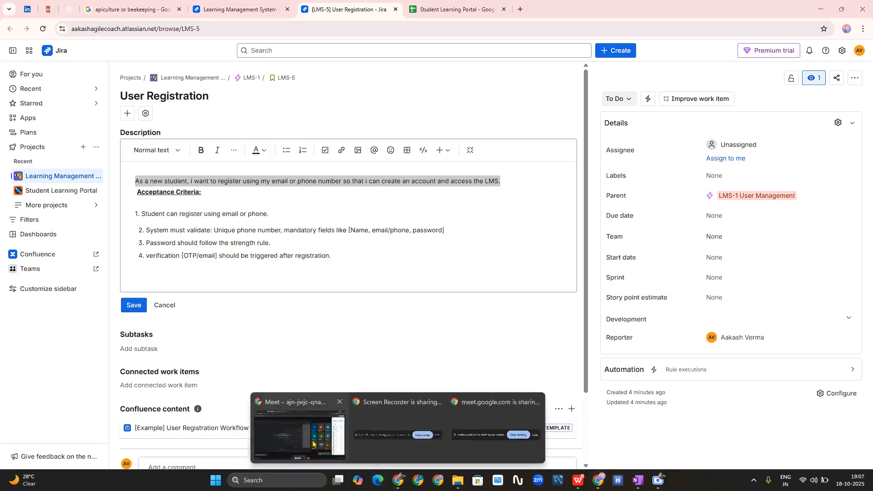
{"action": "left_click", "coordinate": [313, 443]}
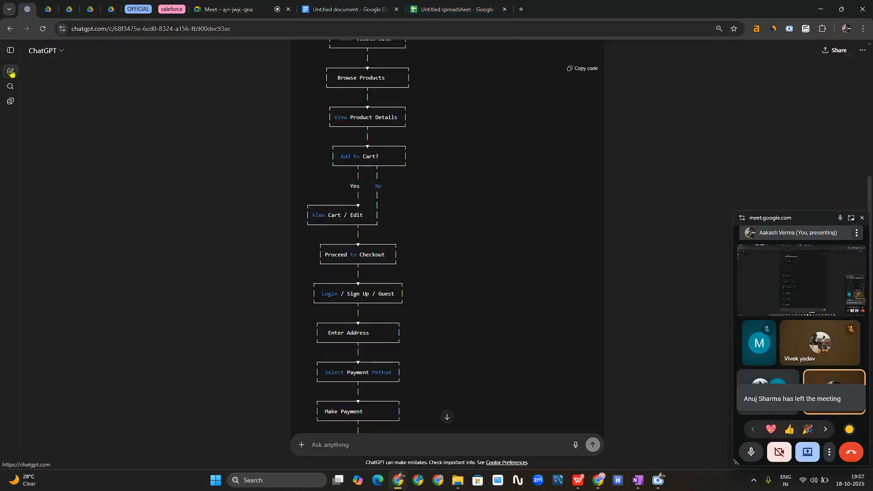
- Start a new ChatGPT chat and ask it to act as an LMS business analyst with 10+ years' experience
{"action": "left_click", "coordinate": [11, 72]}
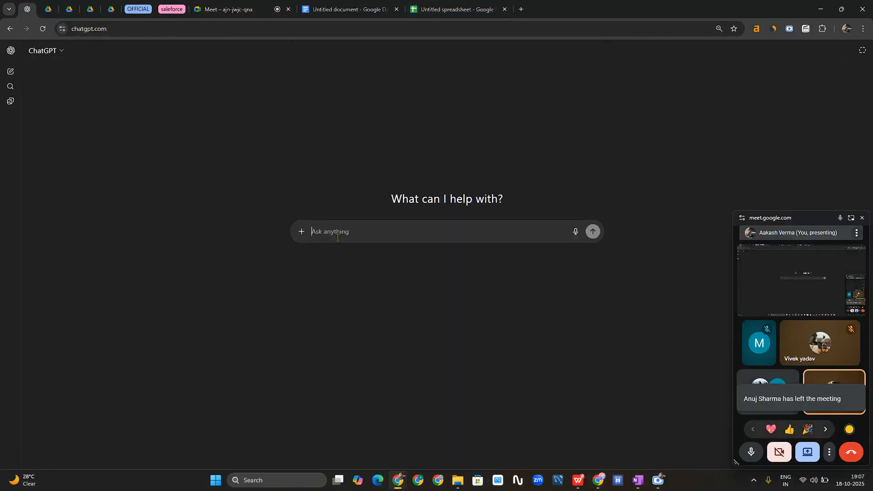
{"action": "type", "text": "hii gpt"}
{"action": "key", "text": "Return"}
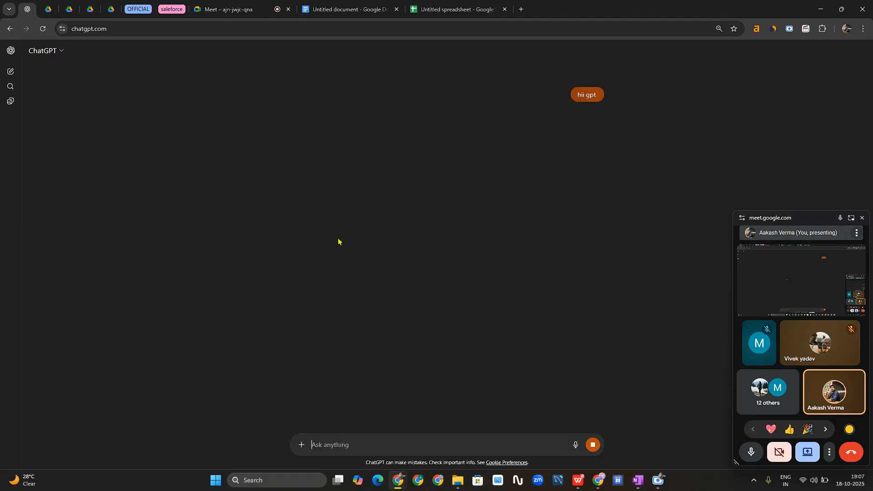
{"action": "type", "text": "ac"}
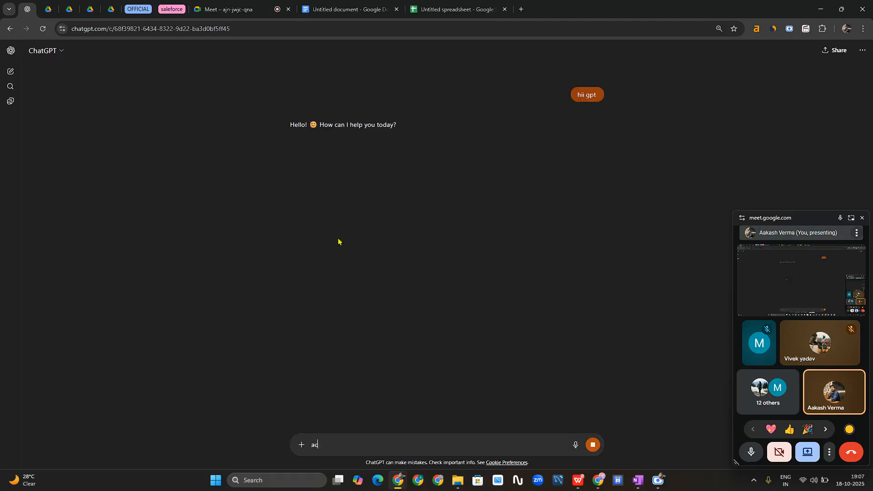
{"action": "type", "text": "r as"}
{"action": "key", "text": "BackSpace"}
{"action": "key", "text": "BackSpace"}
{"action": "key", "text": "BackSpace"}
{"action": "key", "text": "BackSpace"}
{"action": "key", "text": "BackSpace"}
{"action": "type", "text": "t"}
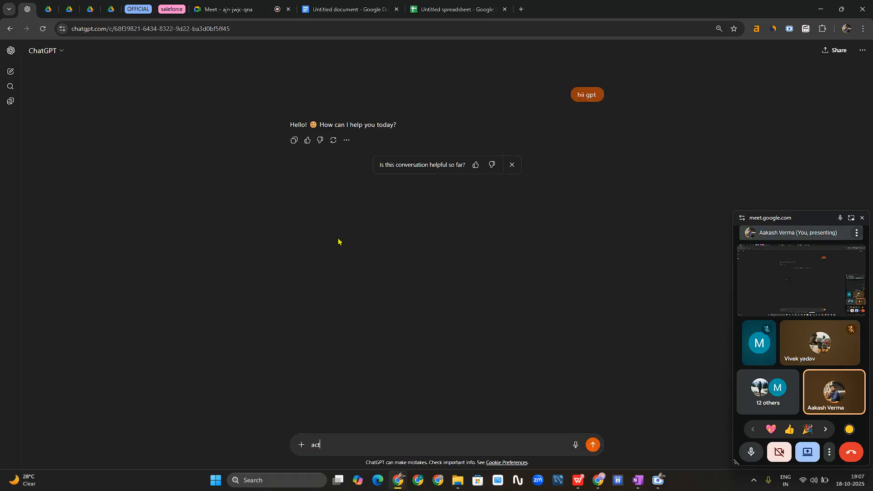
{"action": "type", "text": "s as a business analyst having more than 1"}
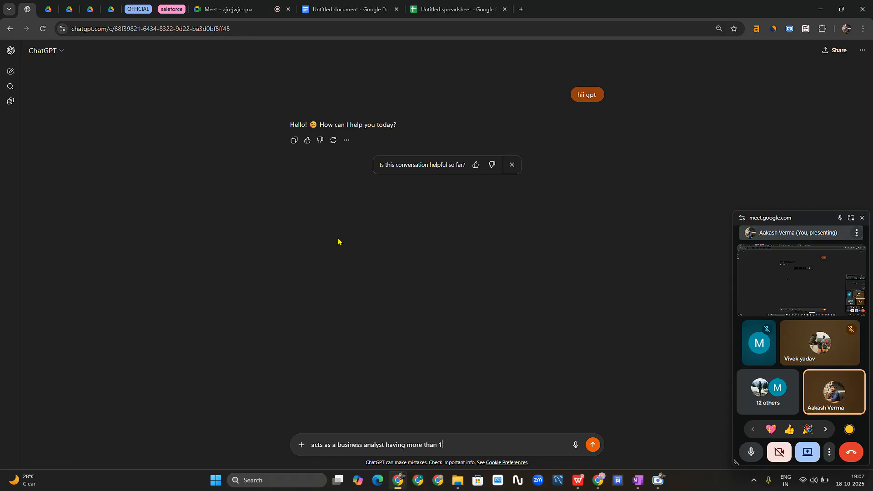
{"action": "type", "text": "0 plus yrs of exp. in the lms domain"}
{"action": "key", "text": "Return"}
- Paste the user story and request simple acceptance criteria, not Given-When-Then
{"action": "type", "text": "he"}
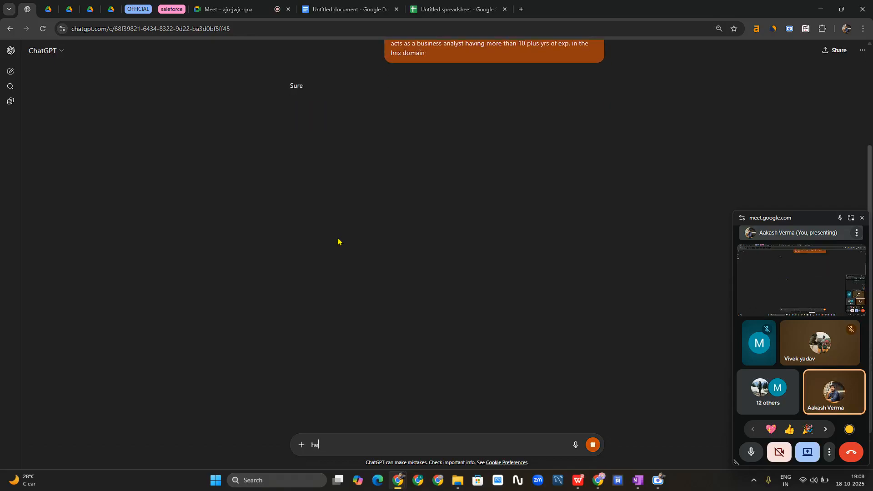
{"action": "type", "text": "re sis"}
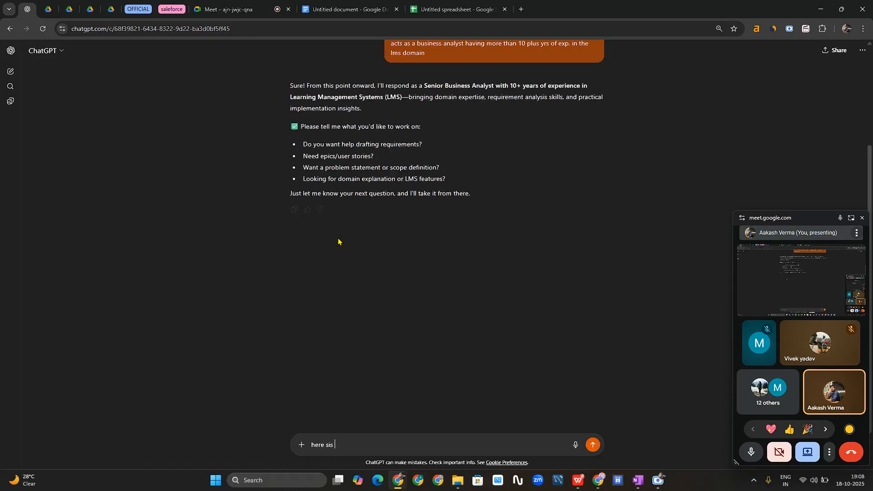
{"action": "key", "text": "BackSpace"}
{"action": "key", "text": "BackSpace"}
{"action": "key", "text": "BackSpace"}
{"action": "type", "text": "s the user story"}
{"action": "key", "text": "shift+Return"}
{"action": "key", "text": "shift+Return"}
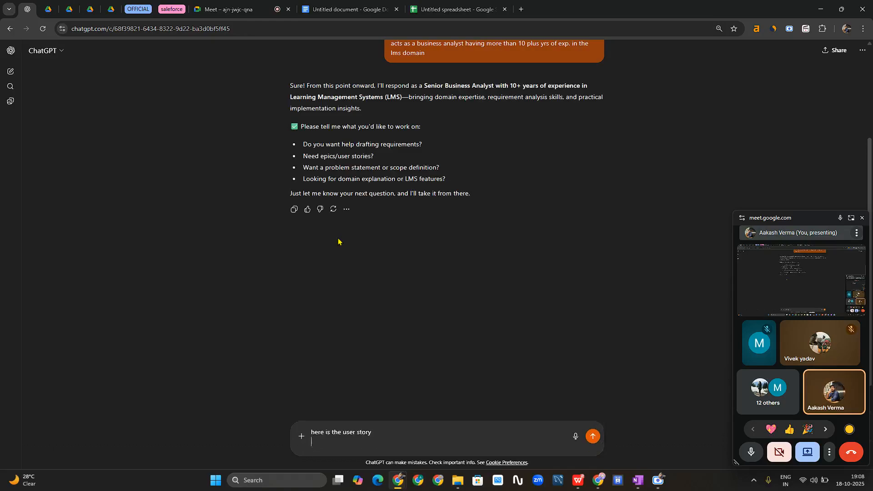
{"action": "key", "text": "ctrl+v"}
{"action": "key", "text": "shift+Return"}
{"action": "key", "text": "shift+Return"}
{"action": "type", "text": "can"}
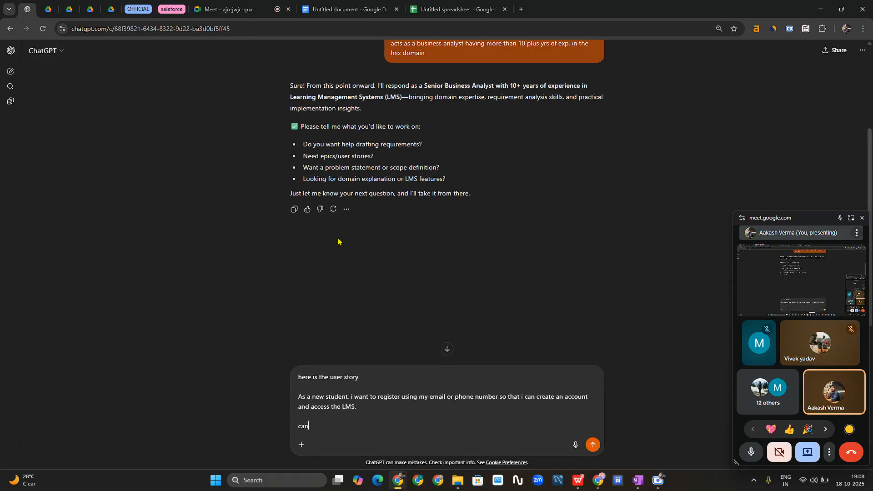
{"action": "type", "text": " u please give me the accepatnce "}
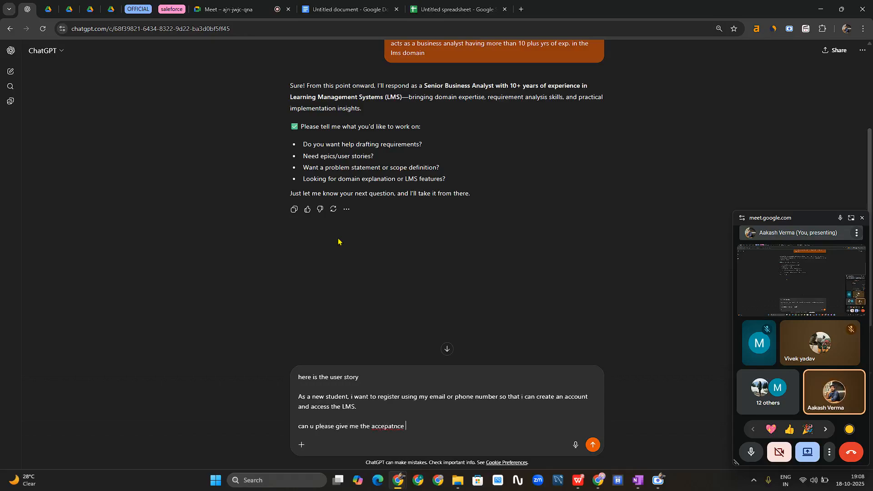
{"action": "type", "text": "criteria not in given when then, "}
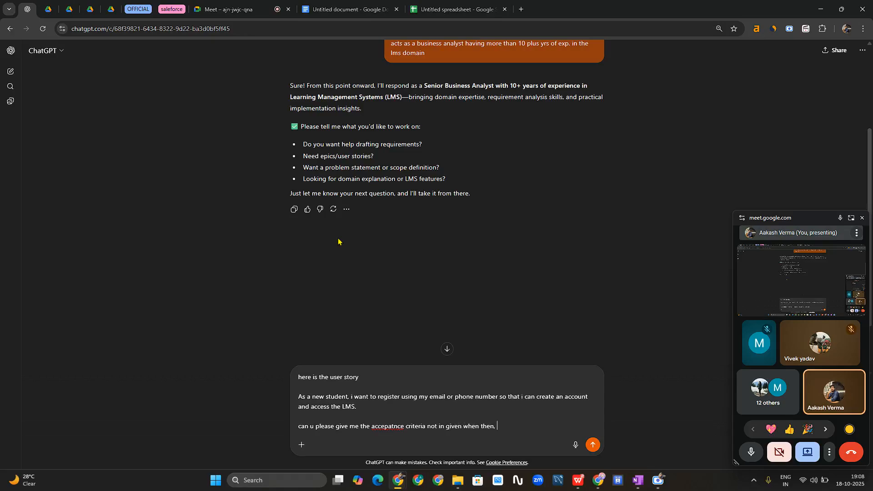
{"action": "type", "text": "give me in simple format"}
{"action": "key", "text": "Return"}
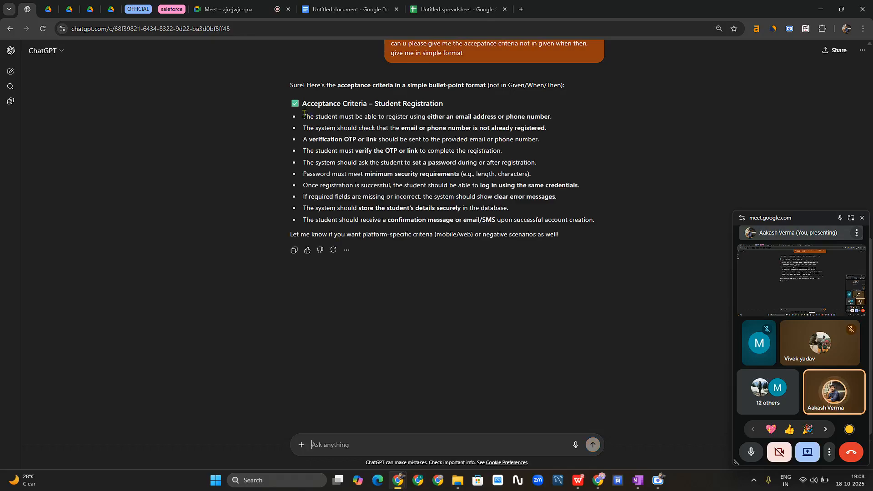
- Copy ChatGPT's criteria reply and select the old criteria lines in LMS-5
{"action": "left_click_drag", "start_coordinate": [306, 103], "coordinate": [563, 236]}
{"action": "right_click", "coordinate": [348, 220]}
{"action": "left_click", "coordinate": [378, 227]}
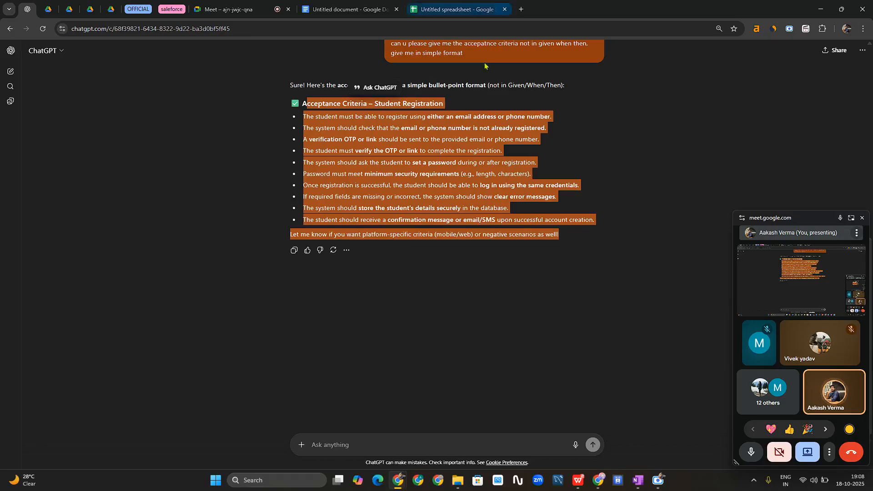
{"action": "left_click", "coordinate": [604, 484]}
{"action": "left_click_drag", "start_coordinate": [334, 256], "coordinate": [132, 220]}
- Paste the ChatGPT criteria over the old list, delete the closing line, and restore the heading's 'A'
{"action": "key", "text": "ctrl+v"}
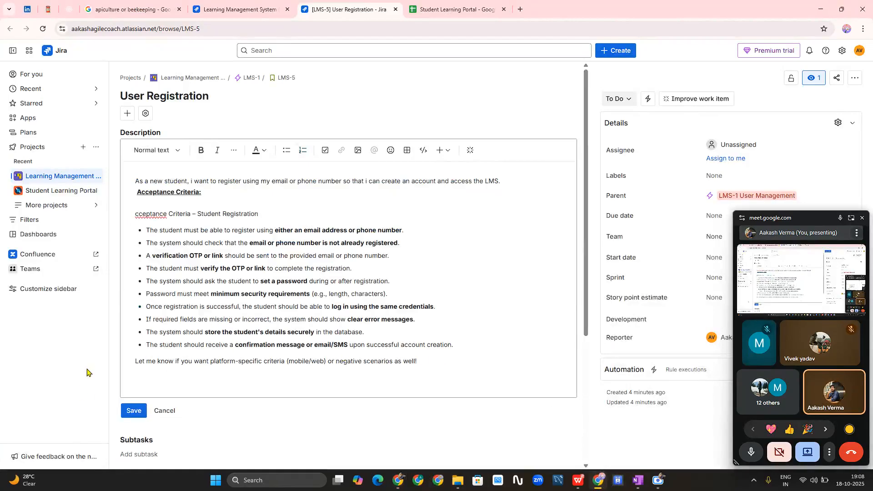
{"action": "key", "text": "shift+Home"}
{"action": "key", "text": "BackSpace"}
{"action": "key", "text": "BackSpace"}
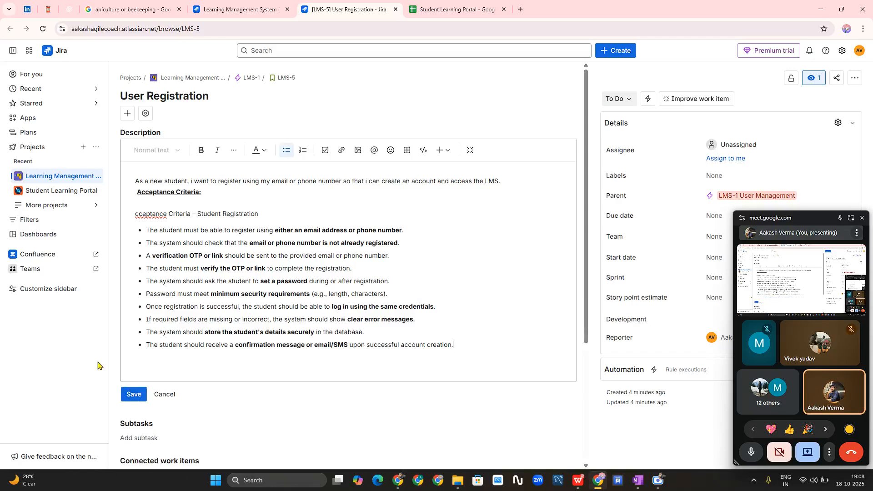
{"action": "left_click", "coordinate": [135, 214]}
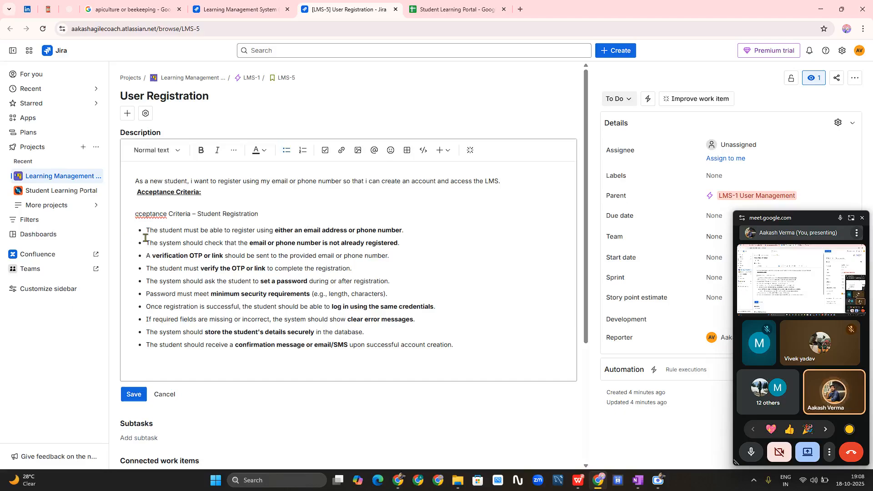
{"action": "type", "text": "A"}
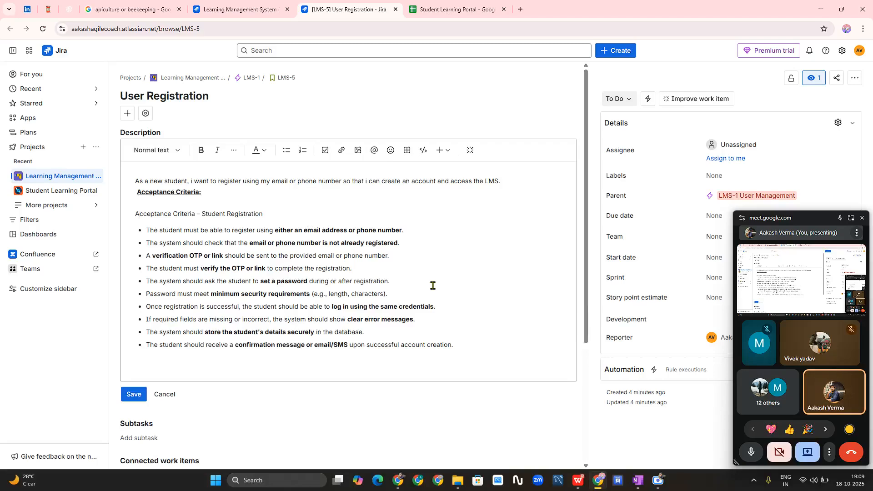
{"action": "key", "text": "XF86AudioMicMute"}
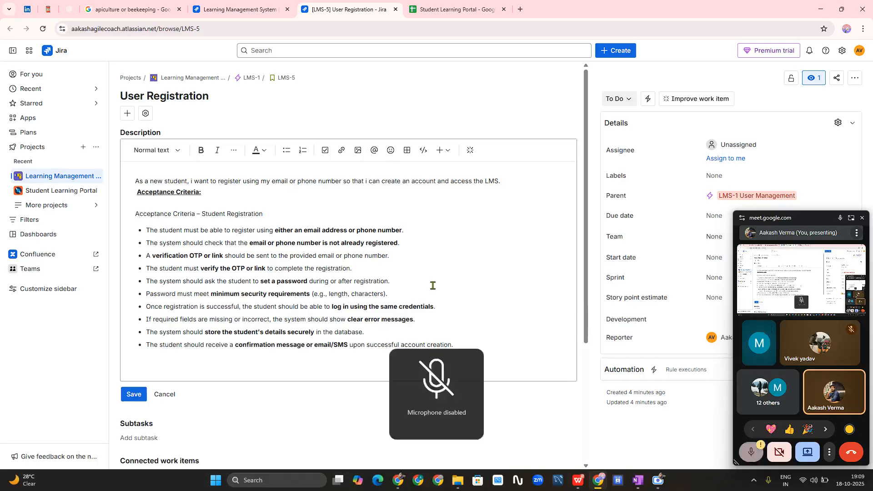
{"action": "key", "text": "XF86AudioMicMute"}
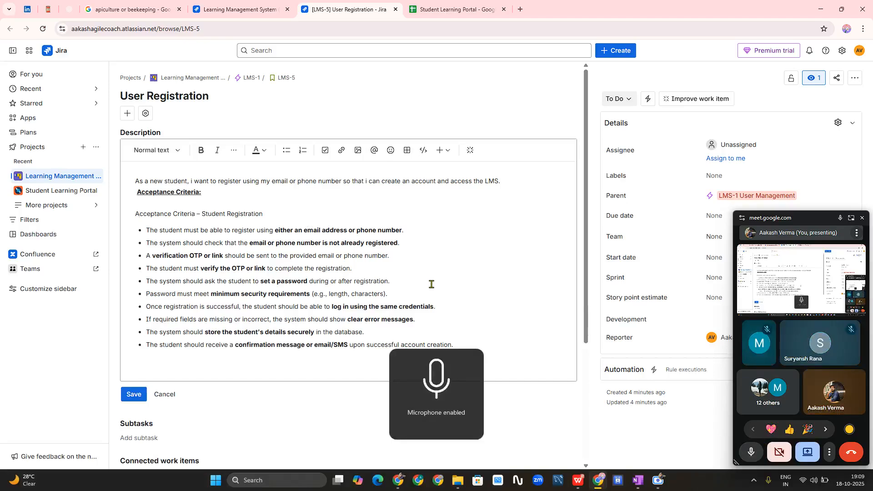
- Save the LMS-5 description and switch to the LMS project backlog
{"action": "left_click", "coordinate": [133, 395]}
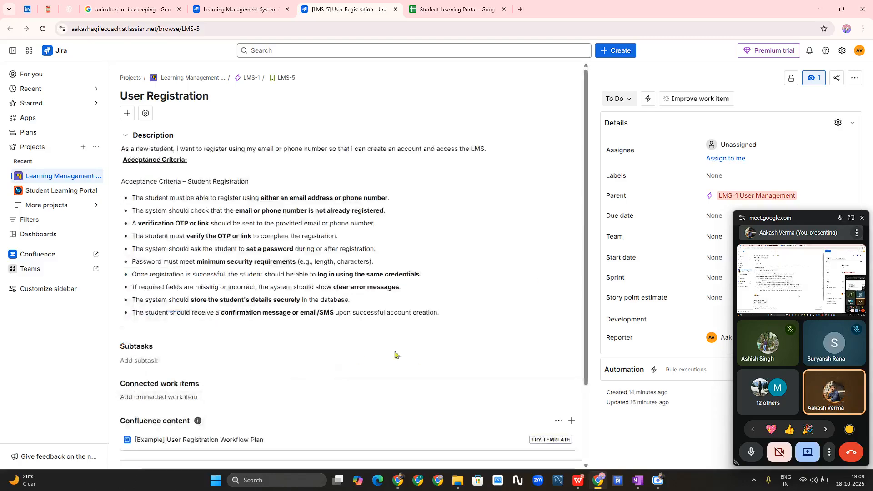
{"action": "left_click_drag", "start_coordinate": [797, 221], "coordinate": [801, 364]}
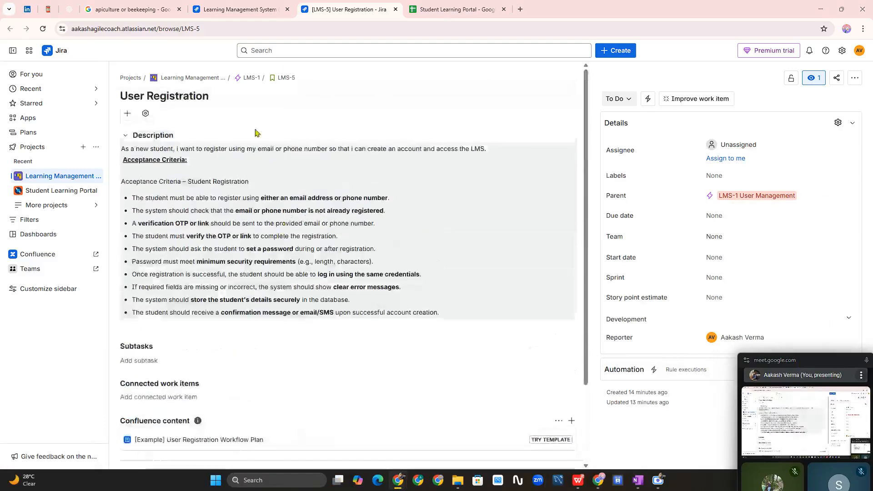
{"action": "left_click", "coordinate": [260, 5]}
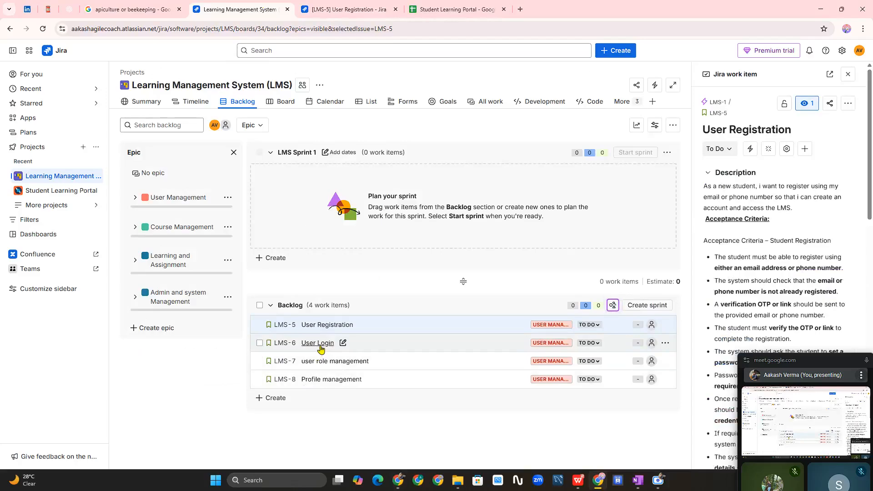
- Close the LMS-5 detail panel and bring the Google Meet call window forward
{"action": "left_click_drag", "start_coordinate": [809, 362], "coordinate": [810, 440]}
{"action": "left_click", "coordinate": [848, 77]}
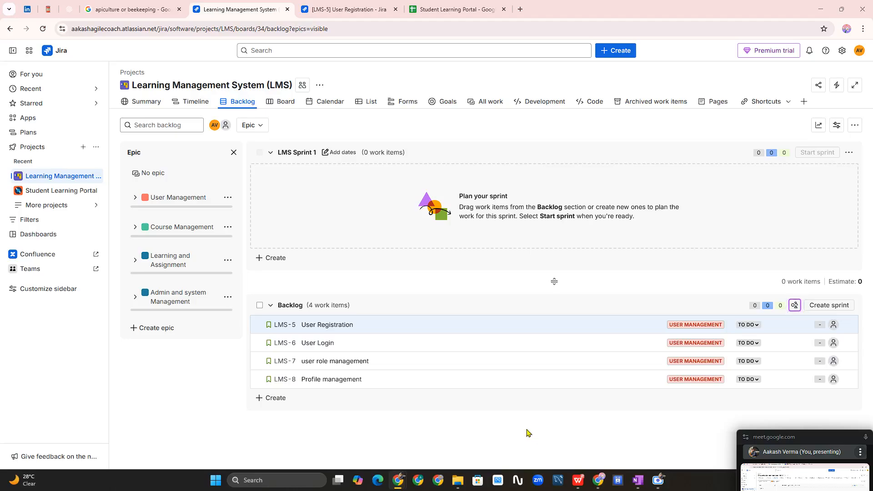
{"action": "mouse_move", "coordinate": [397, 485]}
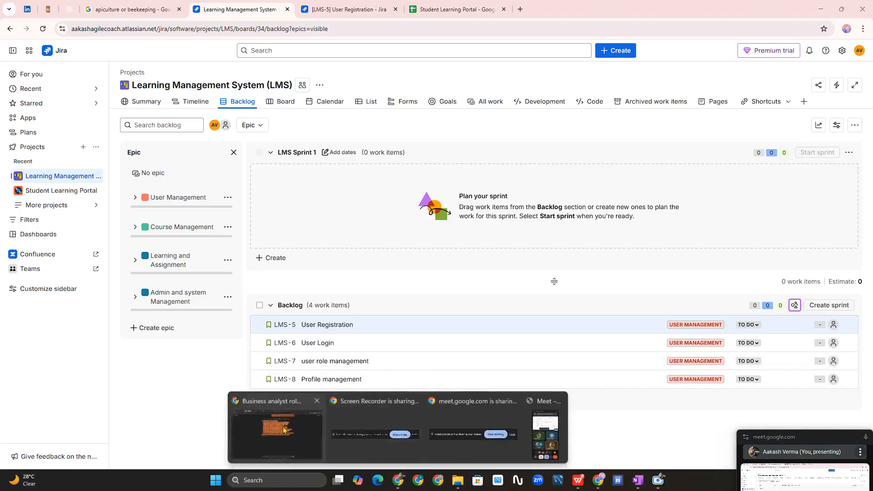
{"action": "left_click", "coordinate": [268, 432]}
- Open the Meet in-call messages, select a participant's shared e-mail, then minimize Meet
{"action": "left_click", "coordinate": [229, 6]}
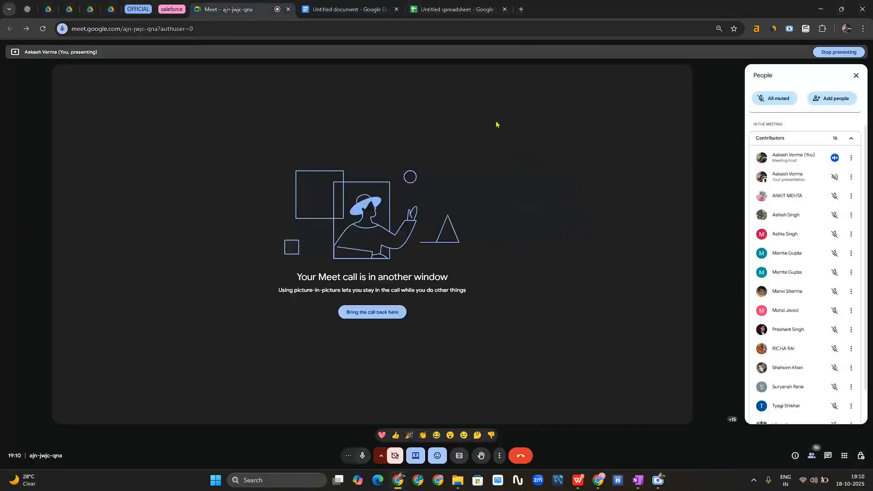
{"action": "left_click", "coordinate": [827, 457]}
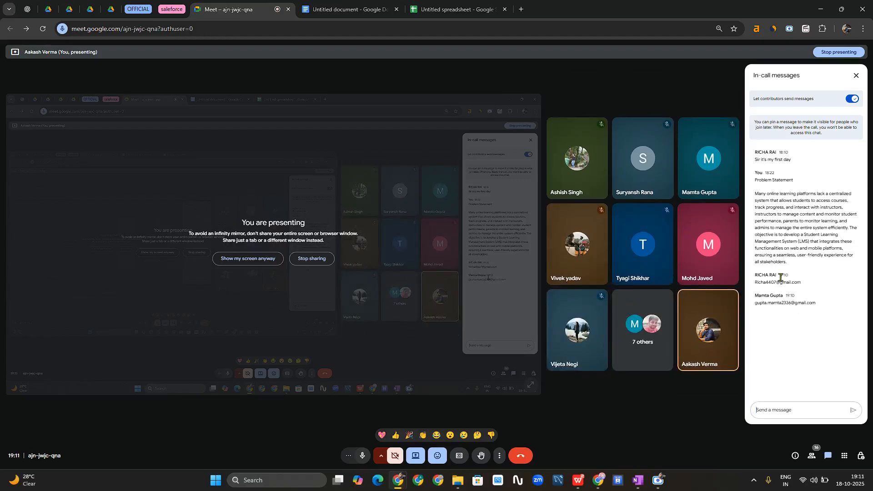
{"action": "double_click", "coordinate": [780, 282]}
{"action": "left_click", "coordinate": [780, 283]}
{"action": "key", "text": "ctrl+c"}
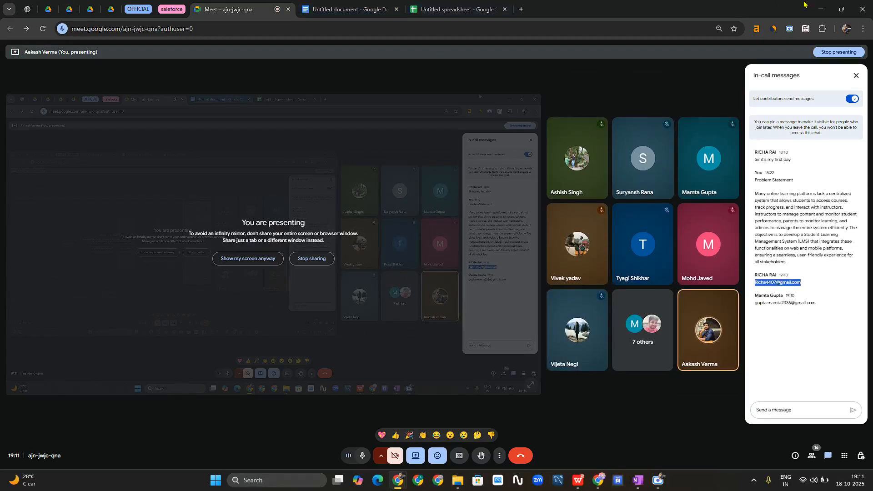
{"action": "left_click", "coordinate": [820, 9]}
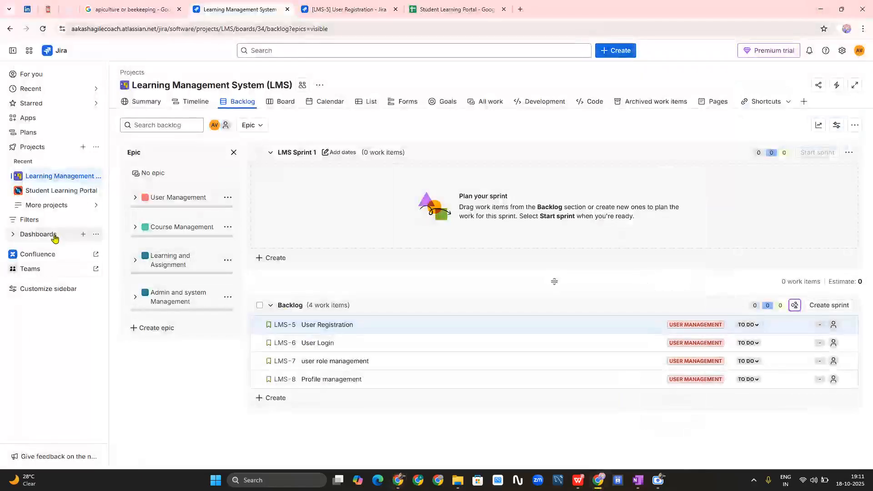
- Open the LMS project's Access settings and add the first participant's e-mail under Add people
{"action": "left_click", "coordinate": [321, 86]}
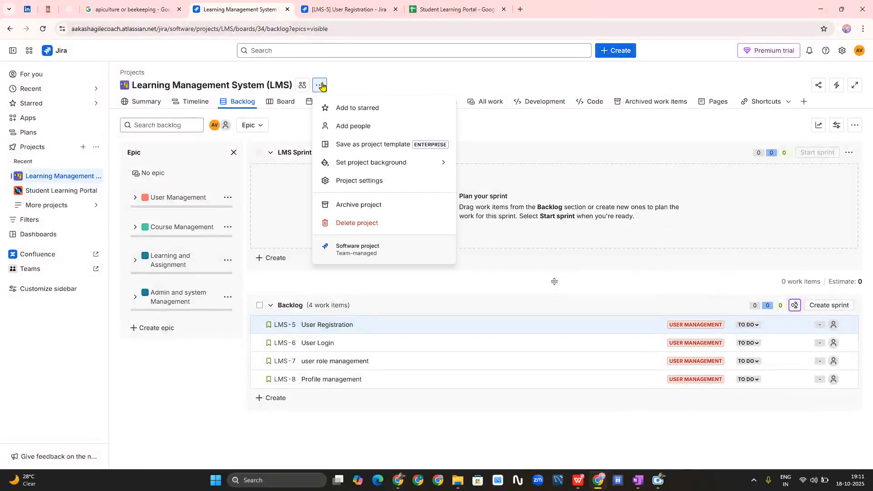
{"action": "left_click", "coordinate": [359, 181]}
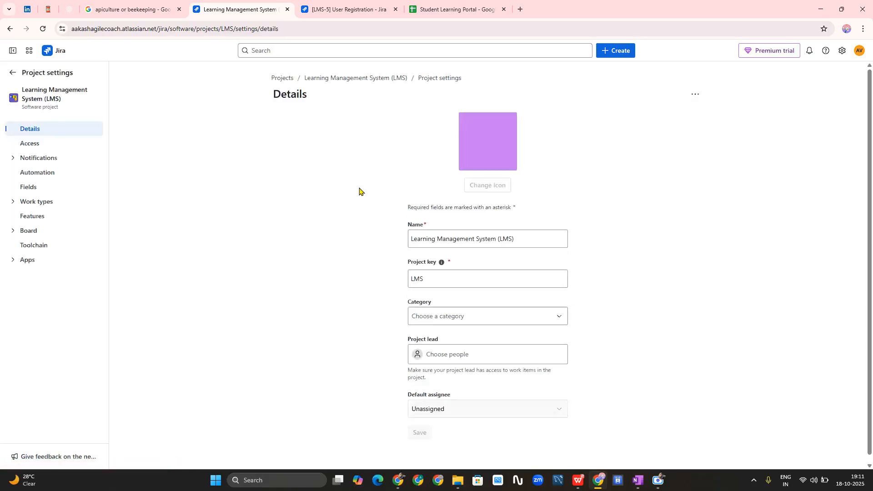
{"action": "left_click", "coordinate": [30, 149]}
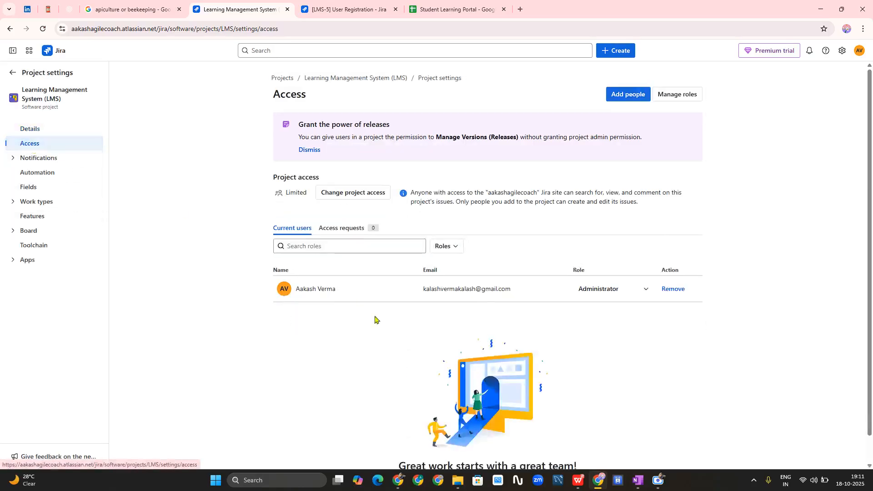
{"action": "left_click", "coordinate": [626, 101]}
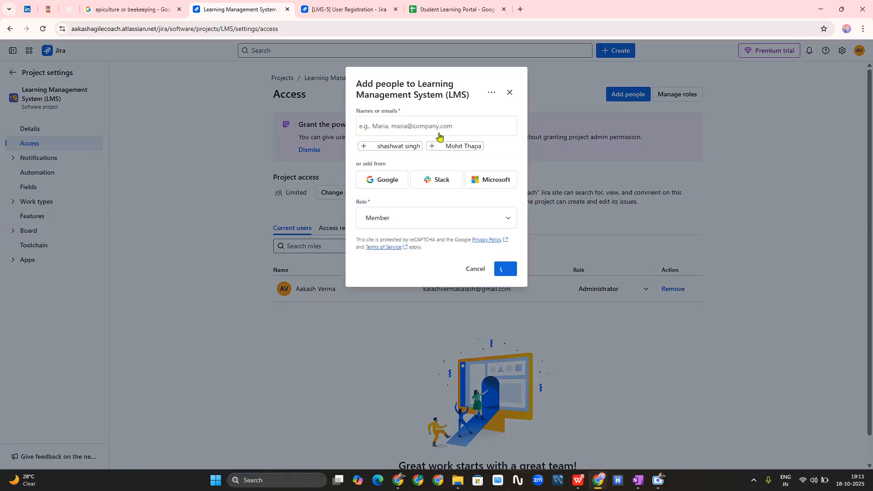
{"action": "key", "text": "ctrl+v"}
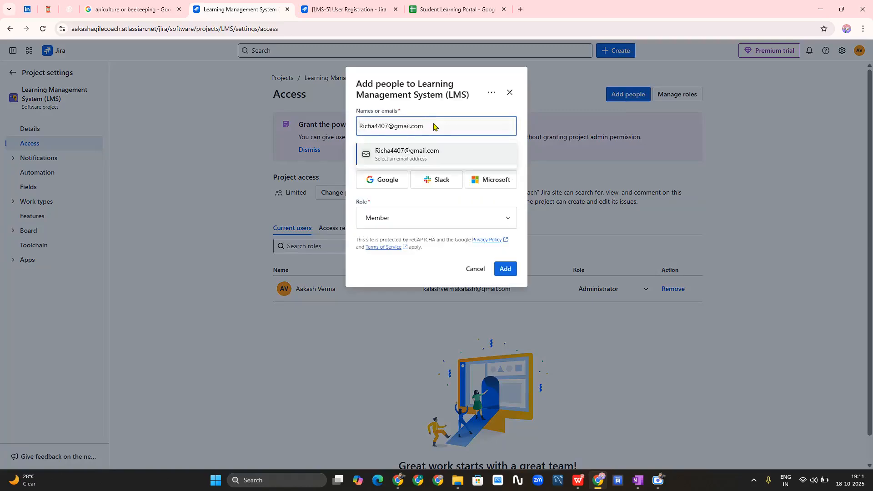
{"action": "key", "text": "Return"}
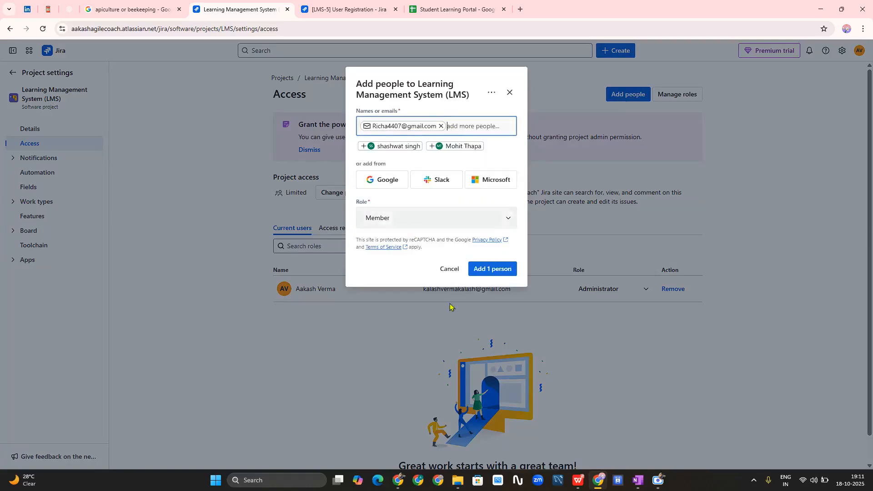
- Copy the second participant's e-mail from the Meet chat and add it as an invitee
{"action": "left_click", "coordinate": [306, 434]}
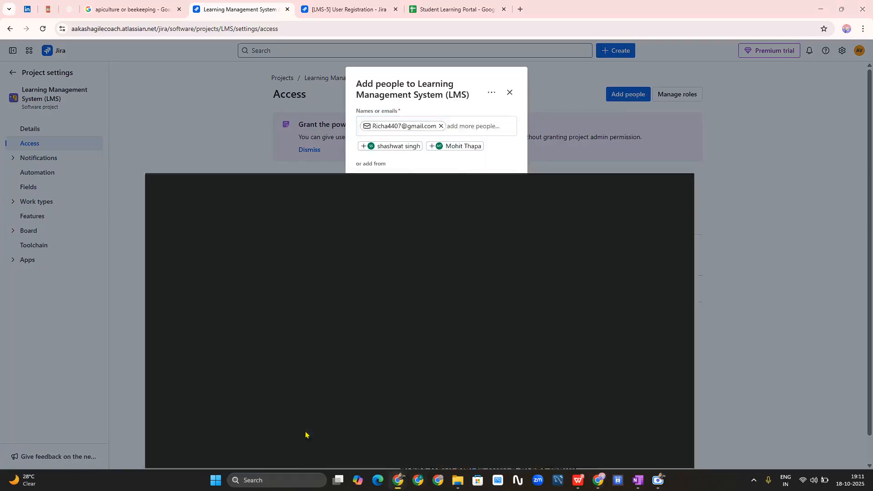
{"action": "left_click", "coordinate": [776, 305]}
{"action": "triple_click", "coordinate": [776, 304]}
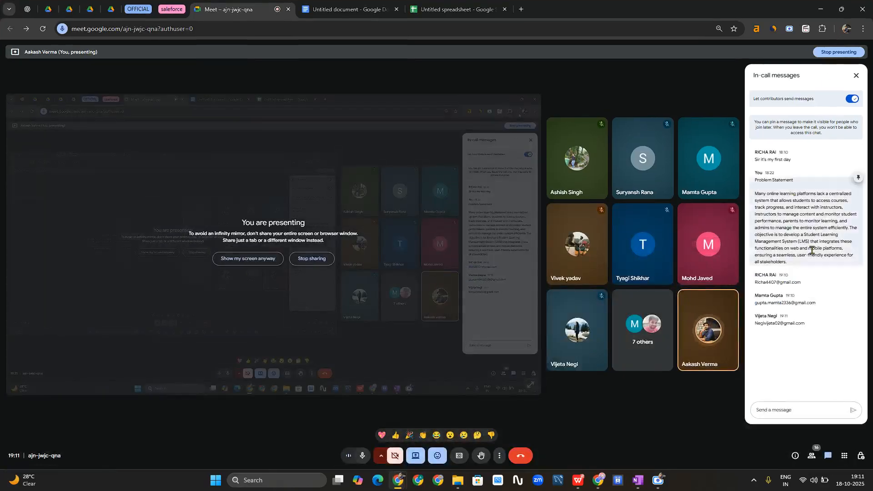
{"action": "triple_click", "coordinate": [780, 303]}
{"action": "key", "text": "ctrl+c"}
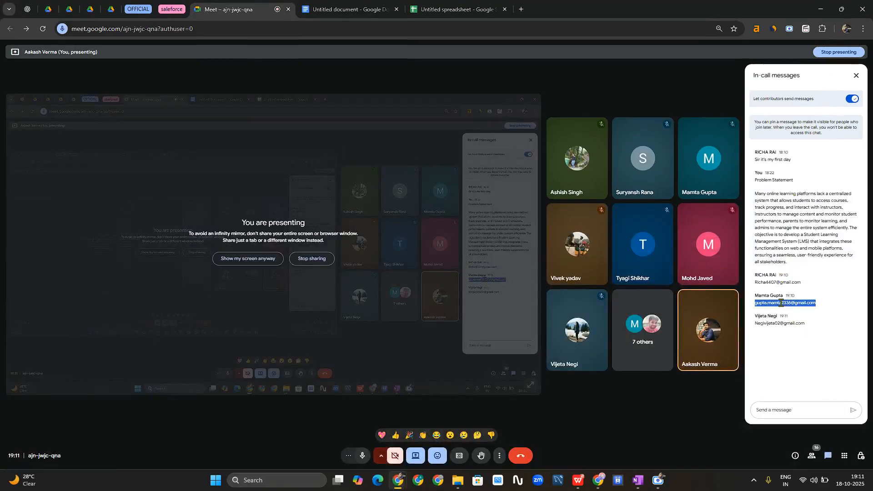
{"action": "left_click", "coordinate": [820, 9]}
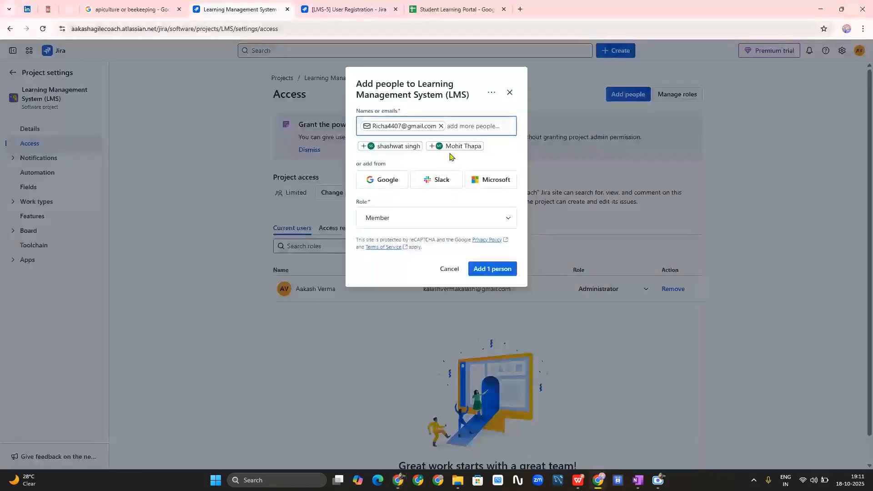
{"action": "left_click", "coordinate": [468, 130]}
{"action": "key", "text": "ctrl+v"}
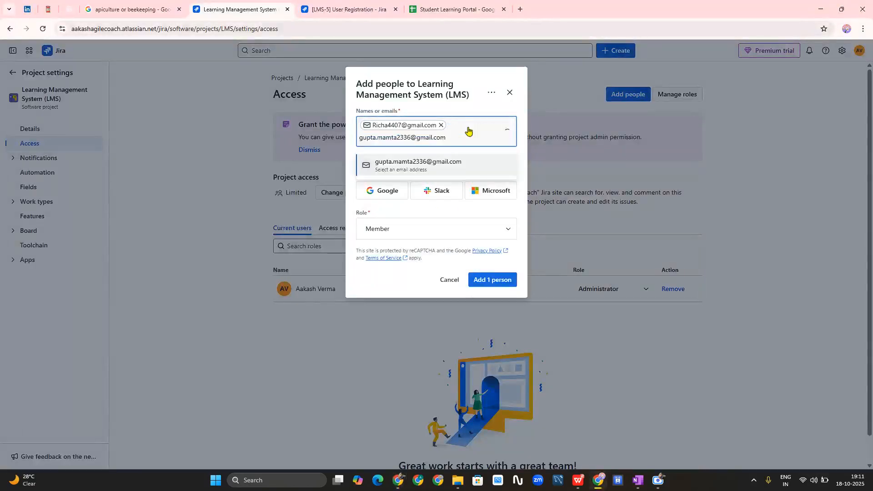
{"action": "key", "text": "Return"}
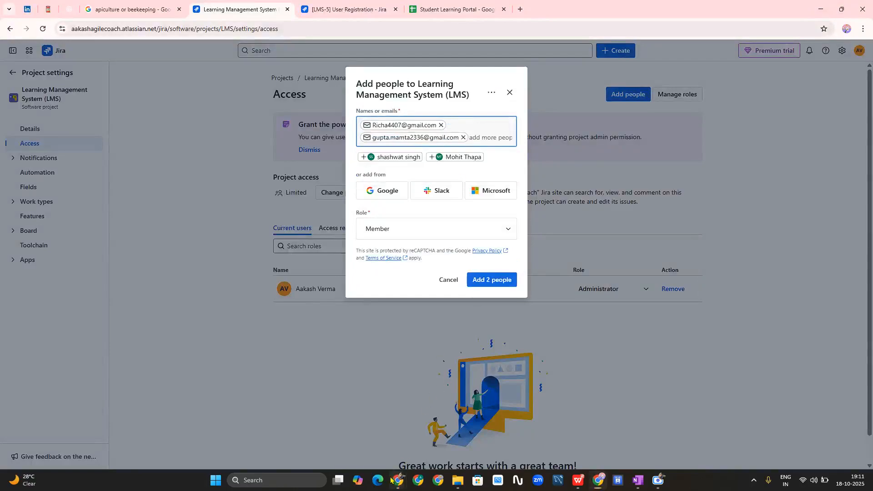
- Add the third participant's e-mail, keep the Member role, and add all 3 people
{"action": "mouse_move", "coordinate": [395, 480]}
{"action": "left_click", "coordinate": [291, 419]}
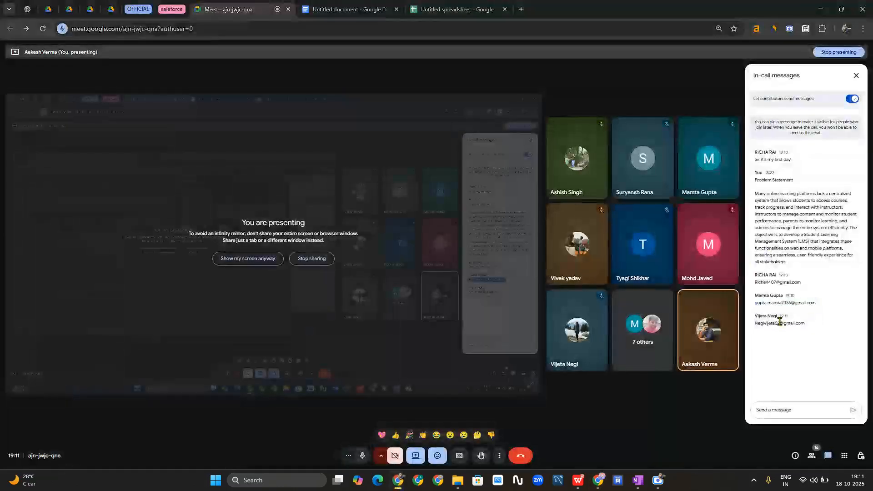
{"action": "triple_click", "coordinate": [779, 321]}
{"action": "key", "text": "ctrl+c"}
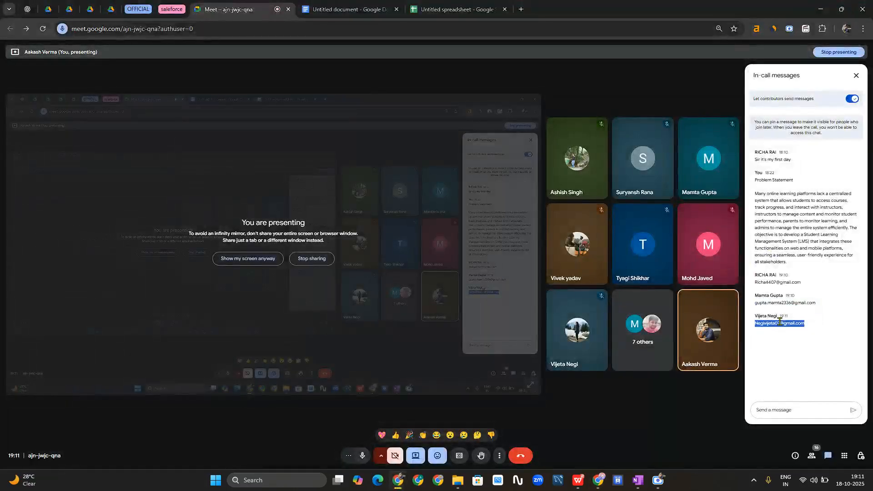
{"action": "left_click", "coordinate": [820, 9]}
{"action": "key", "text": "ctrl+v"}
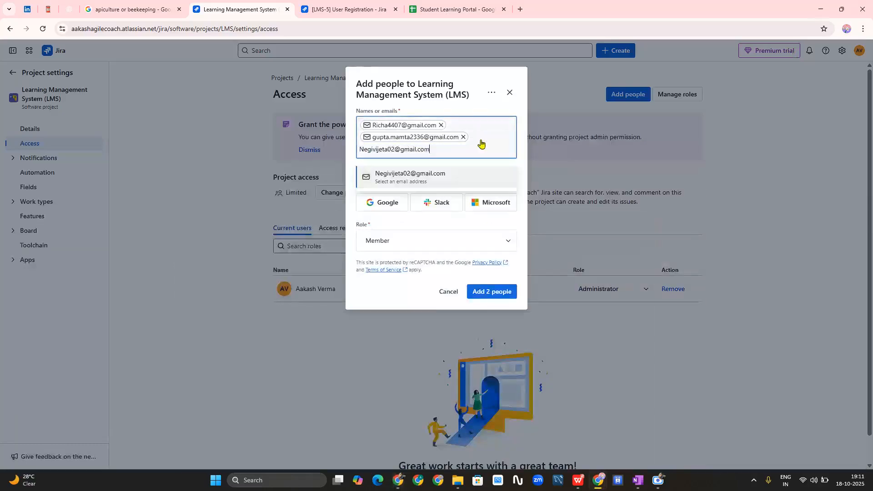
{"action": "key", "text": "Return"}
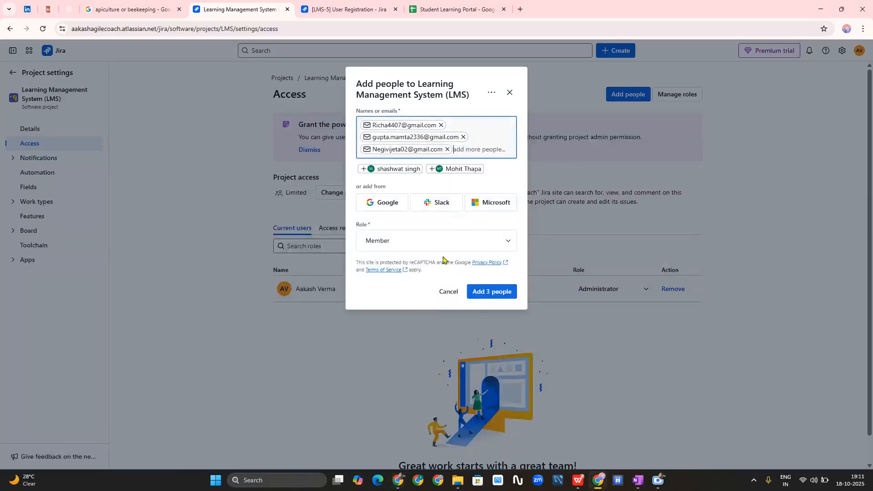
{"action": "left_click", "coordinate": [468, 246]}
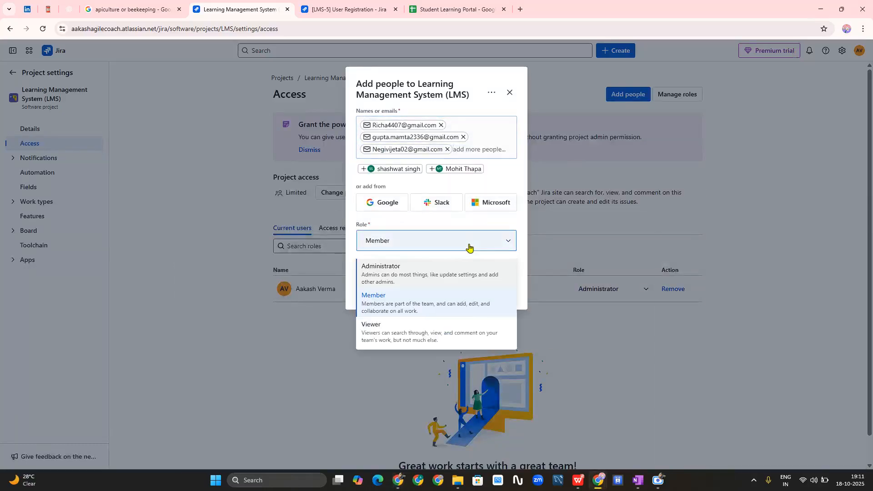
{"action": "left_click", "coordinate": [404, 304]}
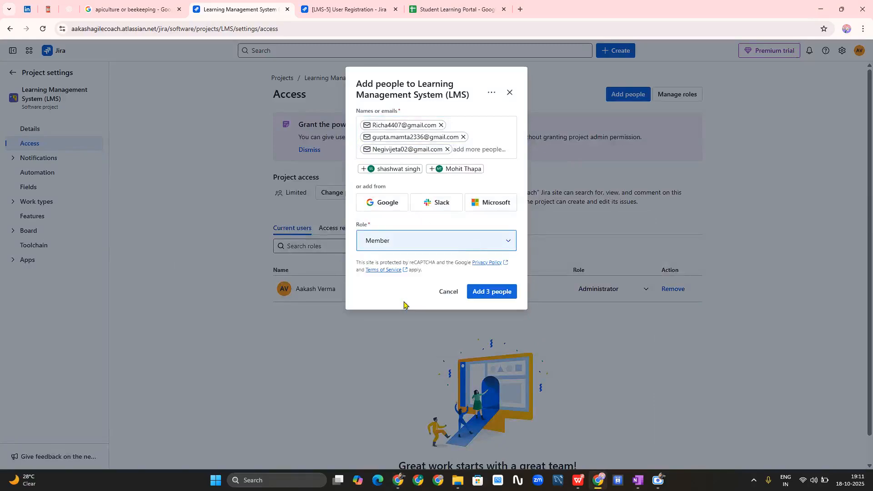
{"action": "left_click", "coordinate": [476, 293]}
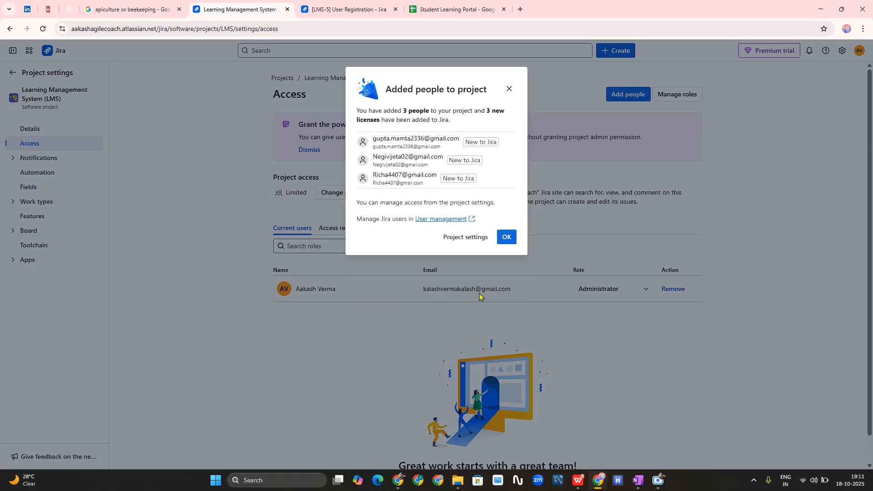
- Dismiss the confirmation, revisit LMS-5 and the LMS backlog, then switch to the Student Learning Portal sheet
{"action": "left_click", "coordinate": [504, 236]}
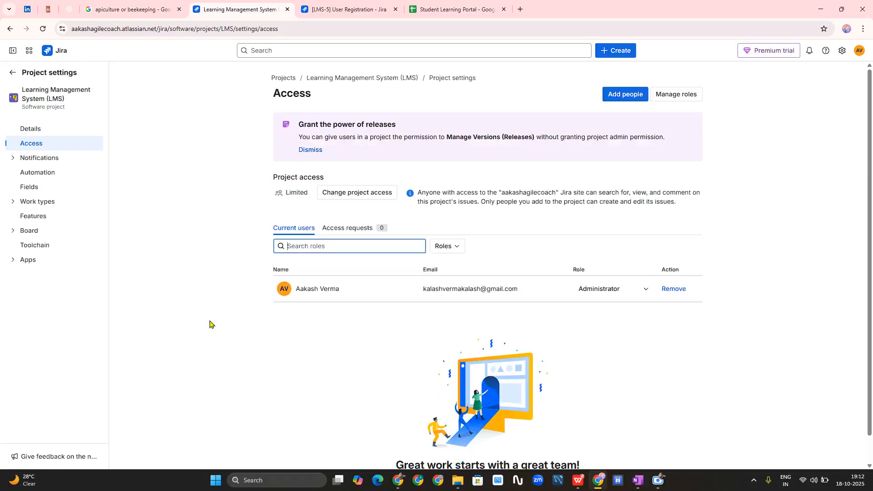
{"action": "left_click", "coordinate": [317, 9]}
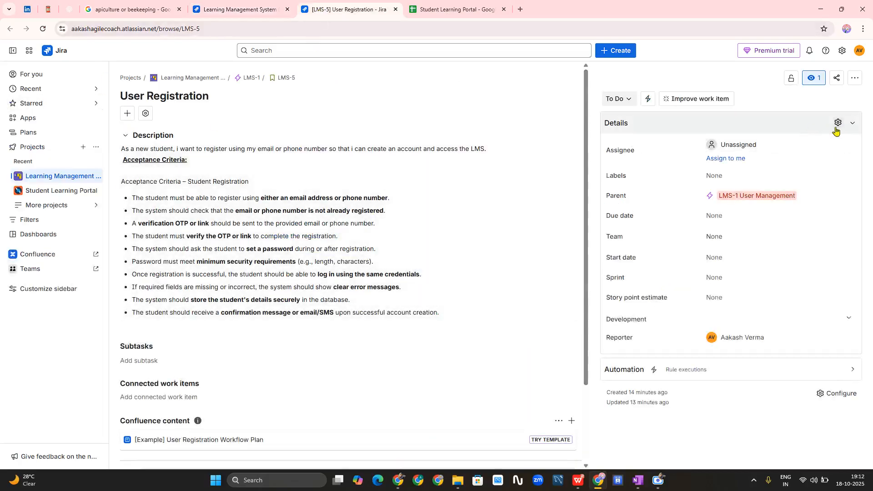
{"action": "left_click", "coordinate": [54, 182]}
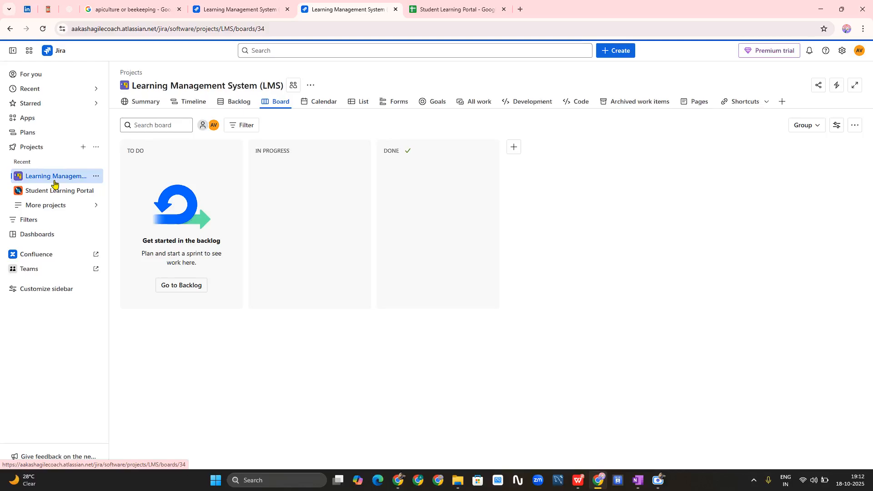
{"action": "left_click", "coordinate": [238, 103]}
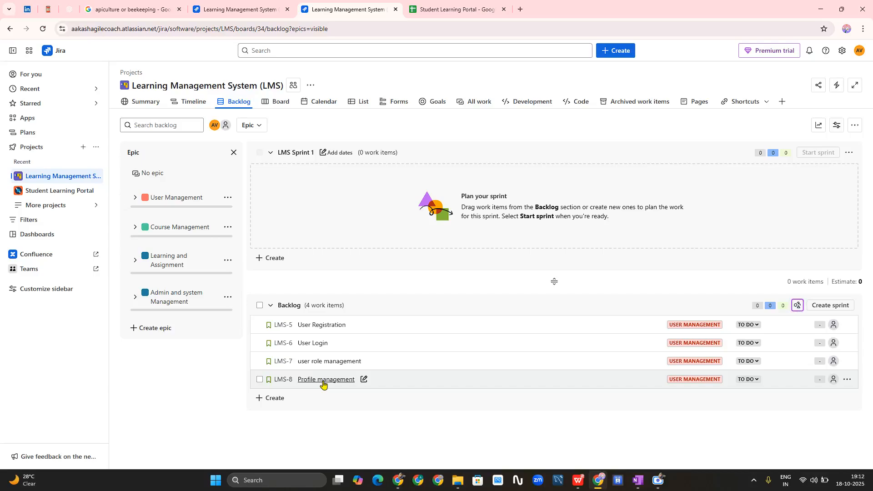
{"action": "left_click", "coordinate": [448, 4]}
- Back in the Google Meet call, stop screen presenting and close the In-call messages panel
{"action": "mouse_move", "coordinate": [398, 479]}
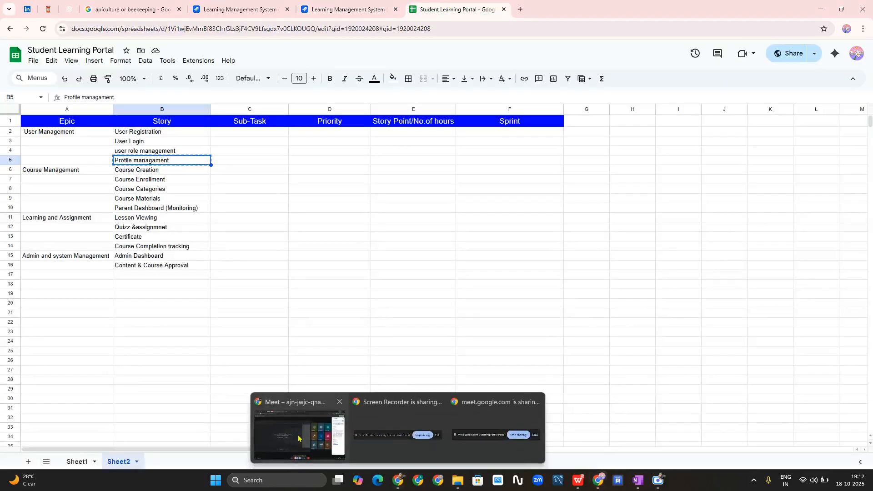
{"action": "left_click", "coordinate": [299, 438]}
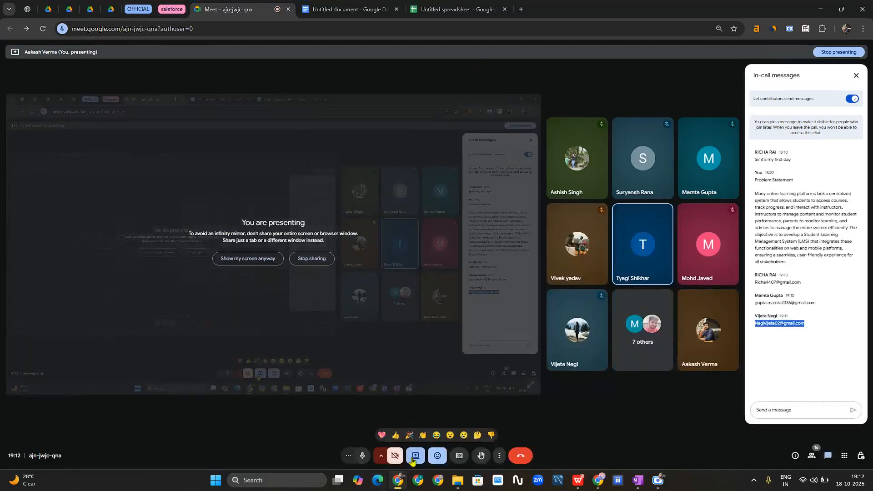
{"action": "left_click", "coordinate": [414, 456]}
{"action": "left_click", "coordinate": [420, 435]}
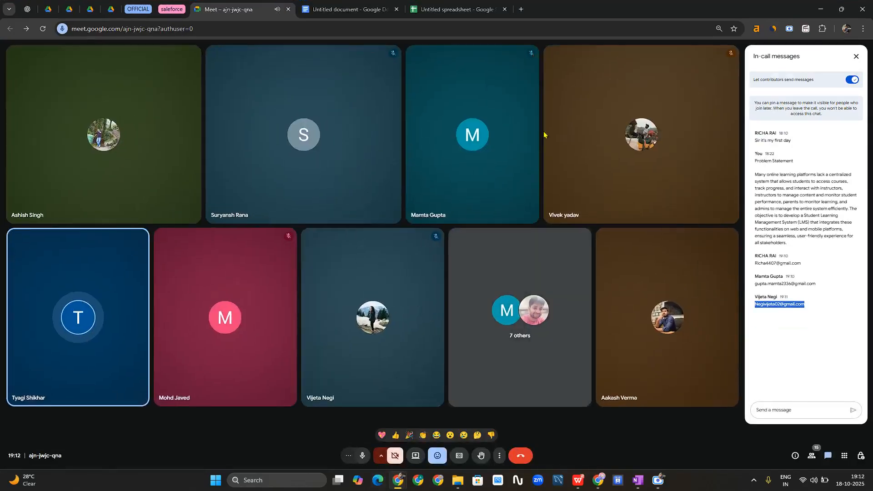
{"action": "left_click", "coordinate": [856, 56]}
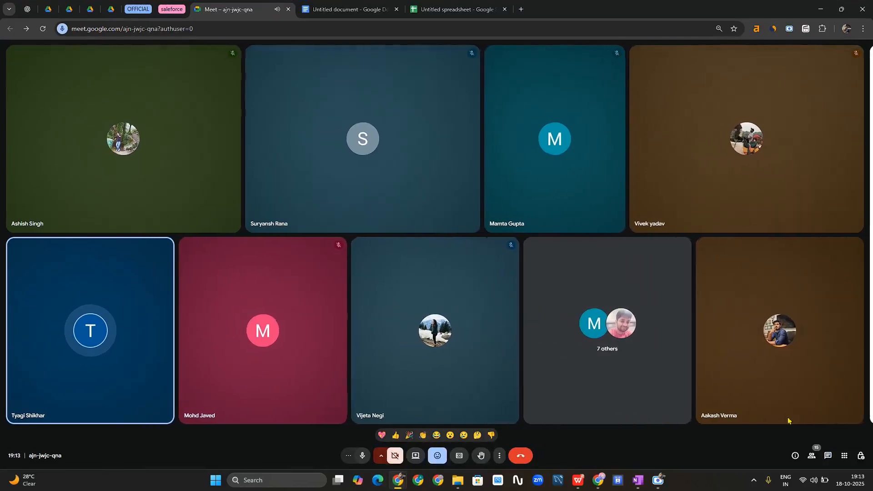